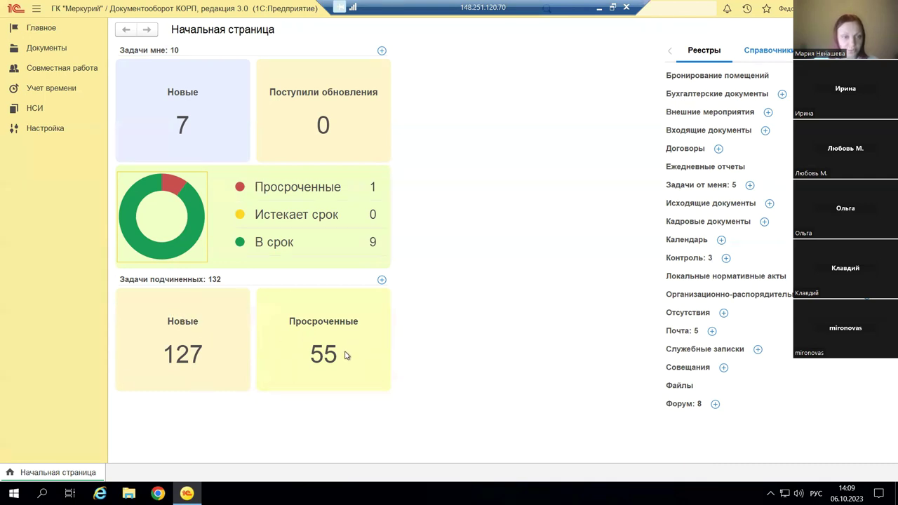
View the overdue tasks of subordinates and their available filters, including Автор, and return to the start page.
{"action": "left_click", "coordinate": [324, 322]}
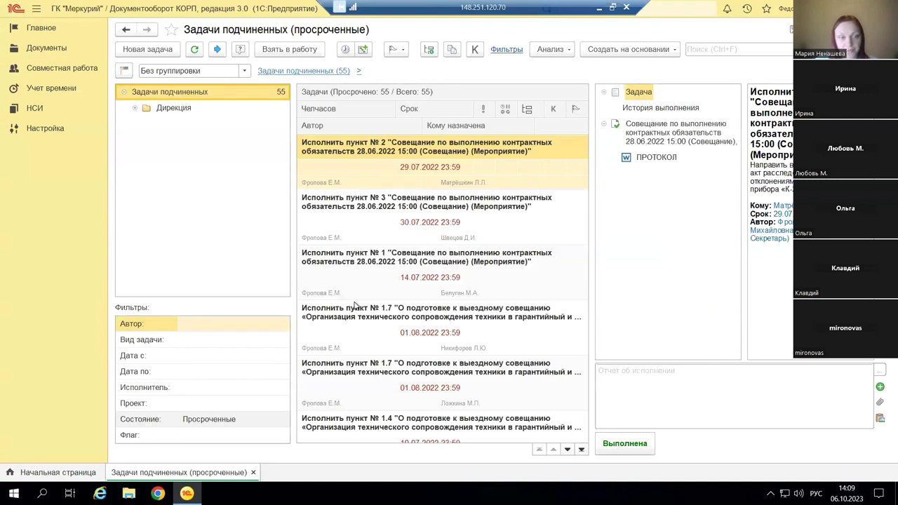
{"action": "left_click", "coordinate": [157, 327]}
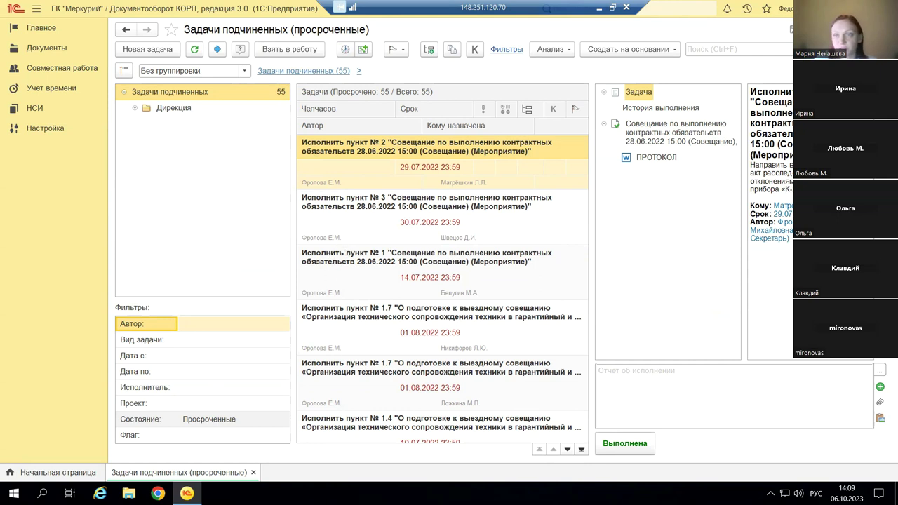
{"action": "key", "text": "Escape"}
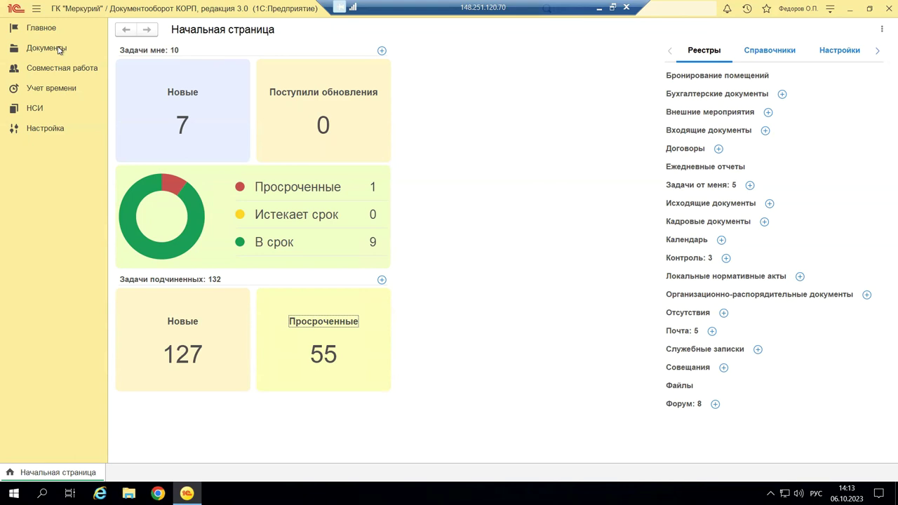
Look through the commands offered in the sections Документы, Главное, Совместная работа, Учет времени, НСИ and Настройка.
{"action": "left_click", "coordinate": [83, 47]}
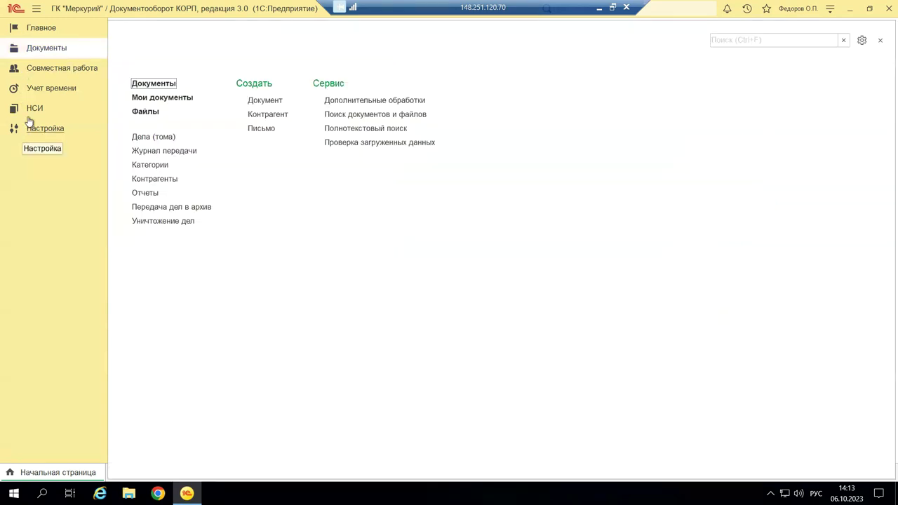
{"action": "left_click", "coordinate": [56, 29]}
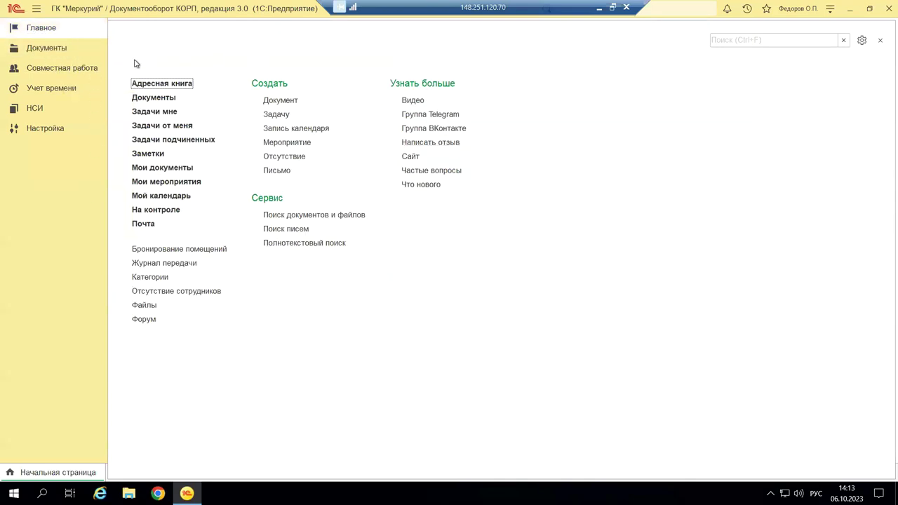
{"action": "left_click", "coordinate": [43, 51]}
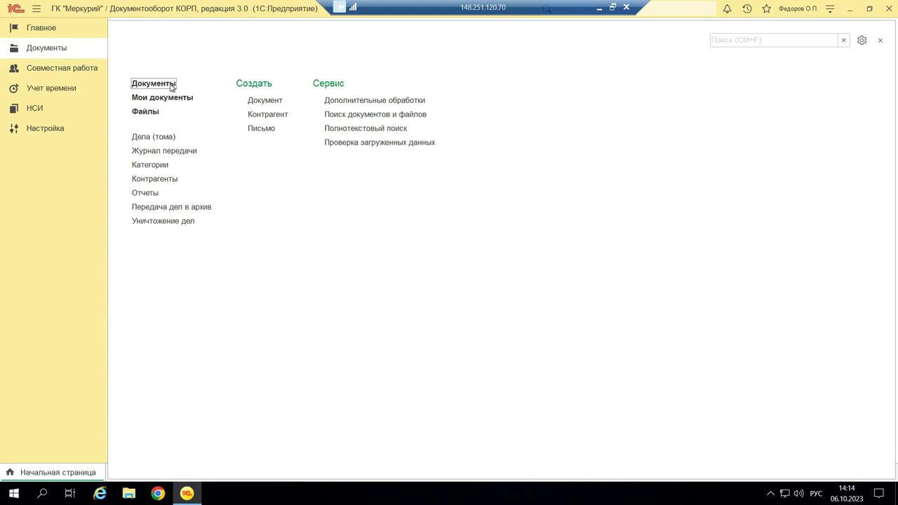
{"action": "left_click", "coordinate": [42, 69]}
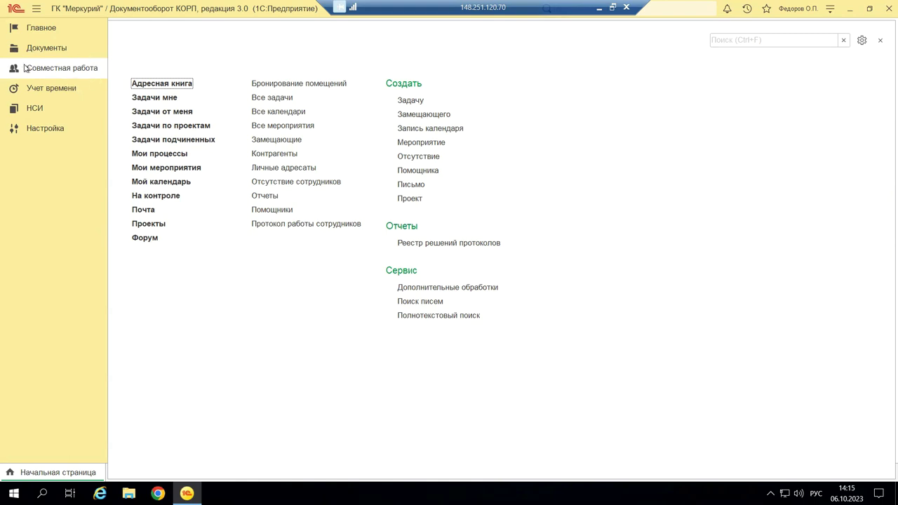
{"action": "left_click", "coordinate": [46, 92]}
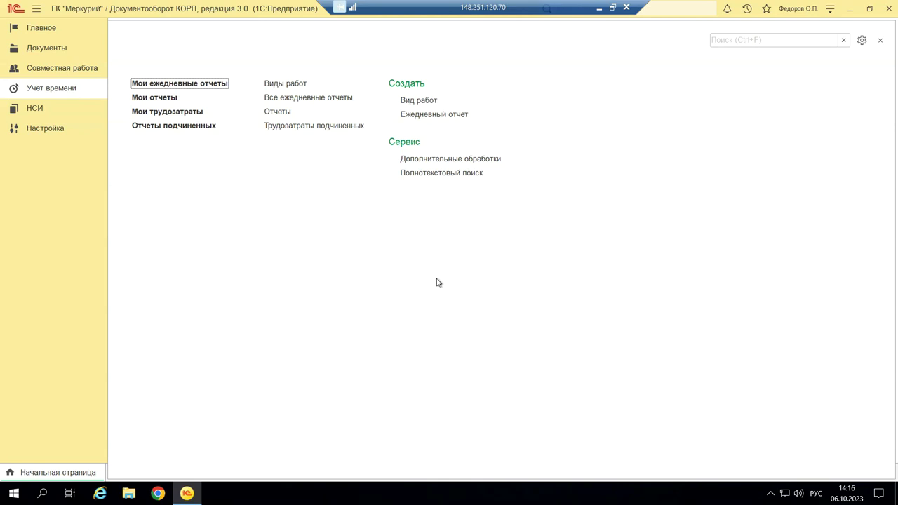
{"action": "left_click", "coordinate": [25, 113]}
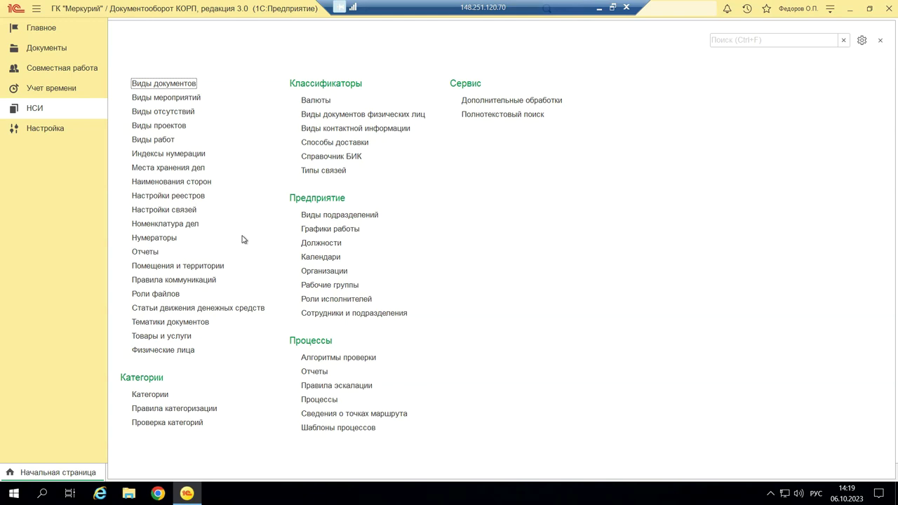
{"action": "left_click", "coordinate": [46, 133]}
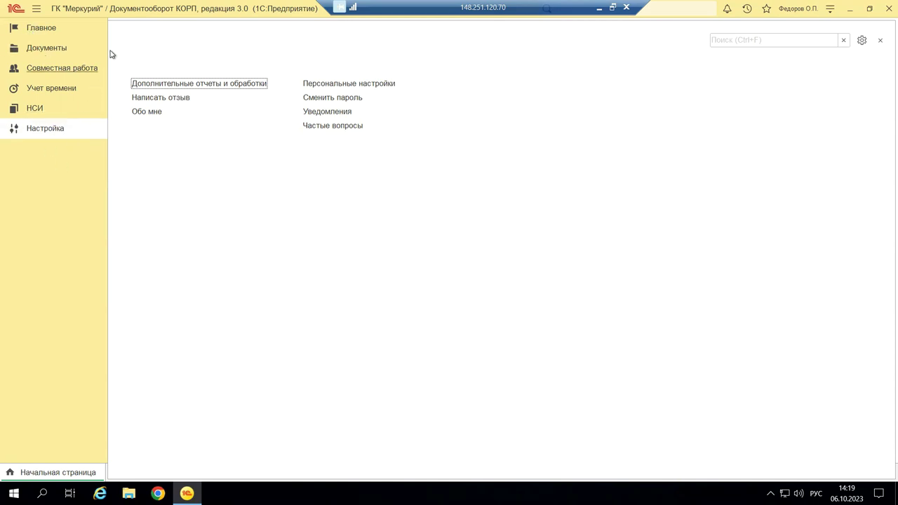
Open the Документы list and view what can be created on the basis of the document «О списании денежных средств».
{"action": "left_click", "coordinate": [35, 47]}
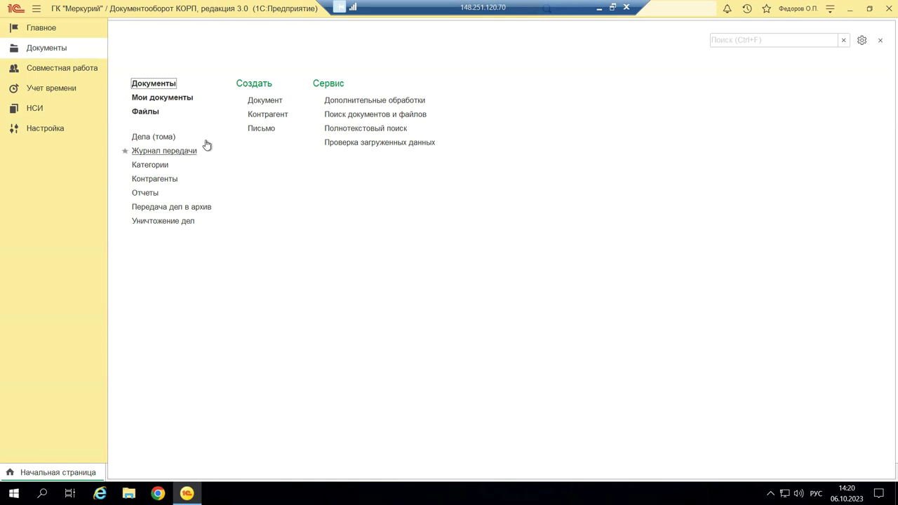
{"action": "left_click", "coordinate": [149, 85]}
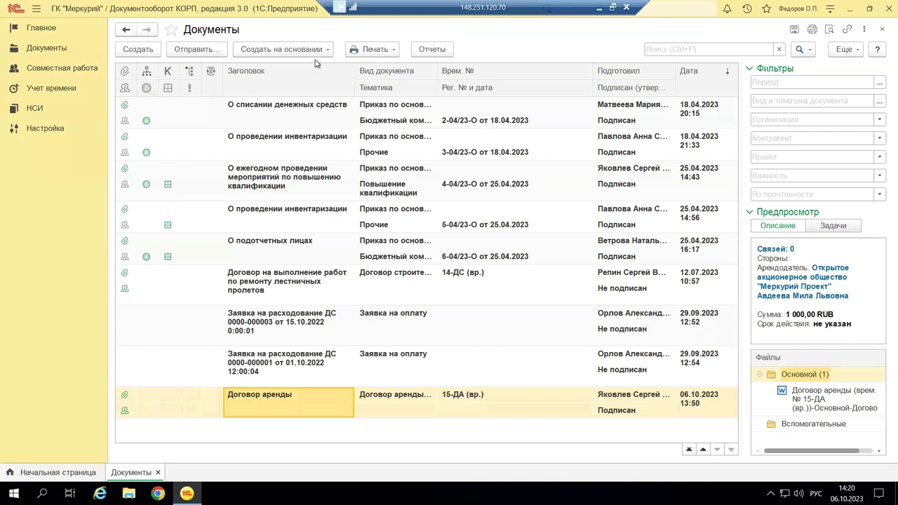
{"action": "left_click", "coordinate": [229, 125]}
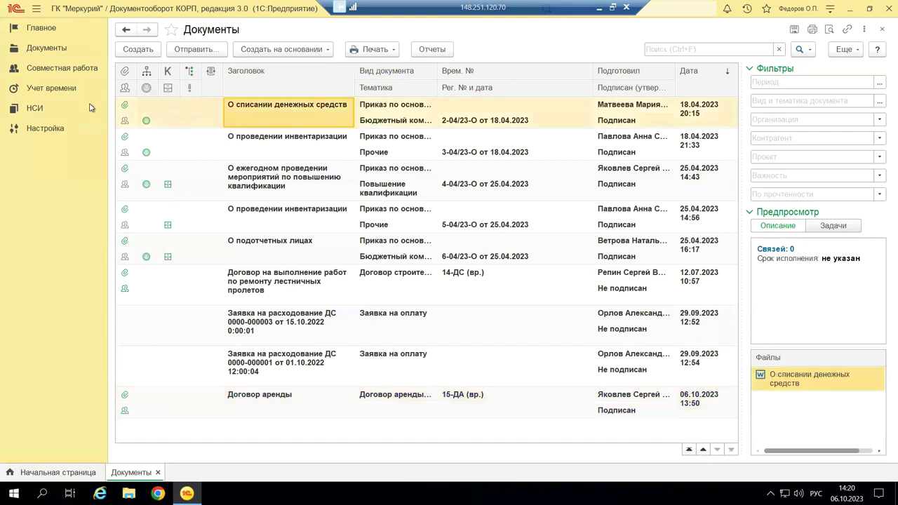
{"action": "left_click", "coordinate": [324, 52]}
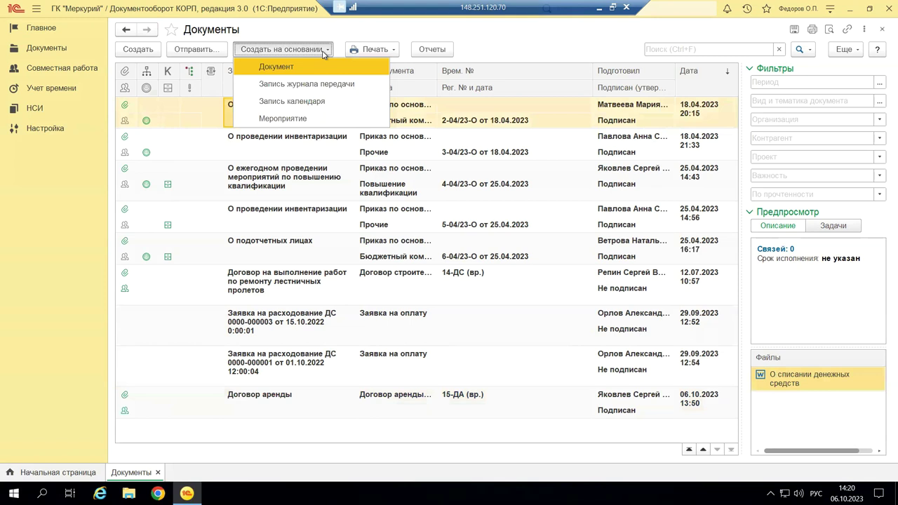
{"action": "left_click", "coordinate": [508, 40]}
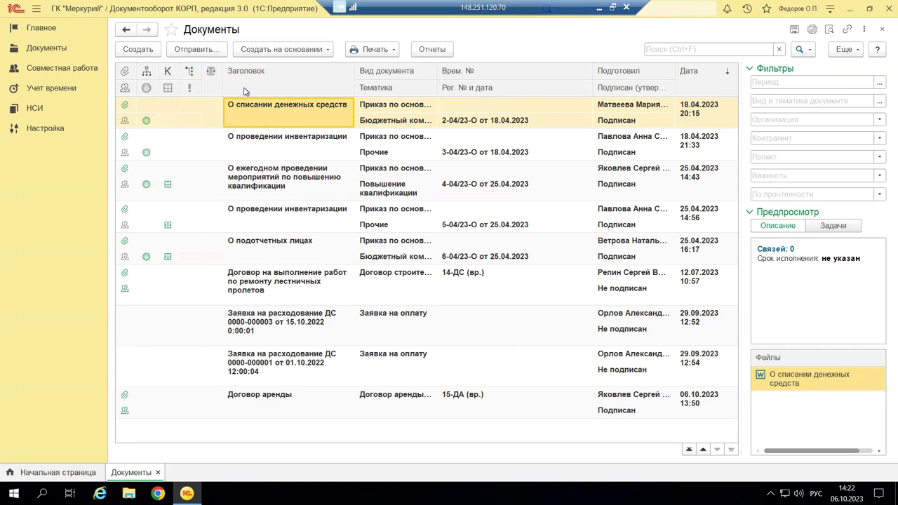
Reverse the document list's sorting by Дата and restore the original order.
{"action": "left_click", "coordinate": [729, 81]}
{"action": "left_click", "coordinate": [729, 81]}
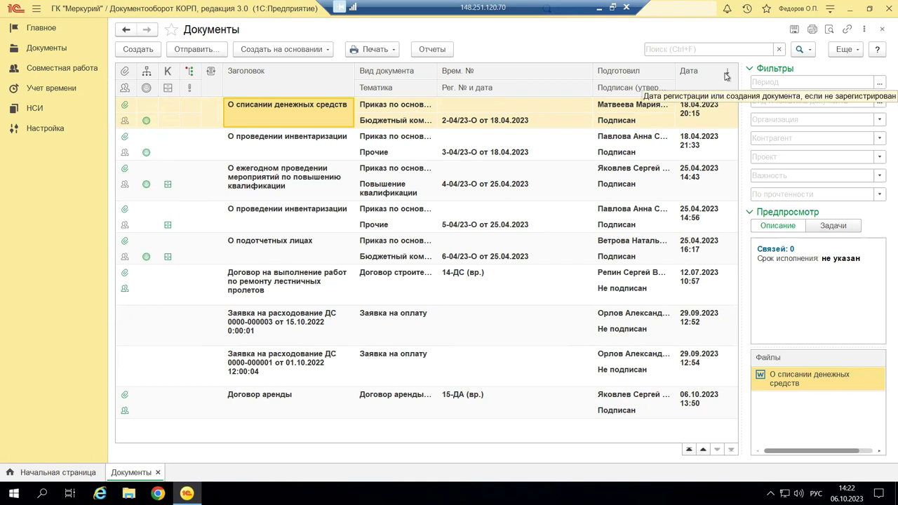
{"action": "left_click", "coordinate": [727, 76]}
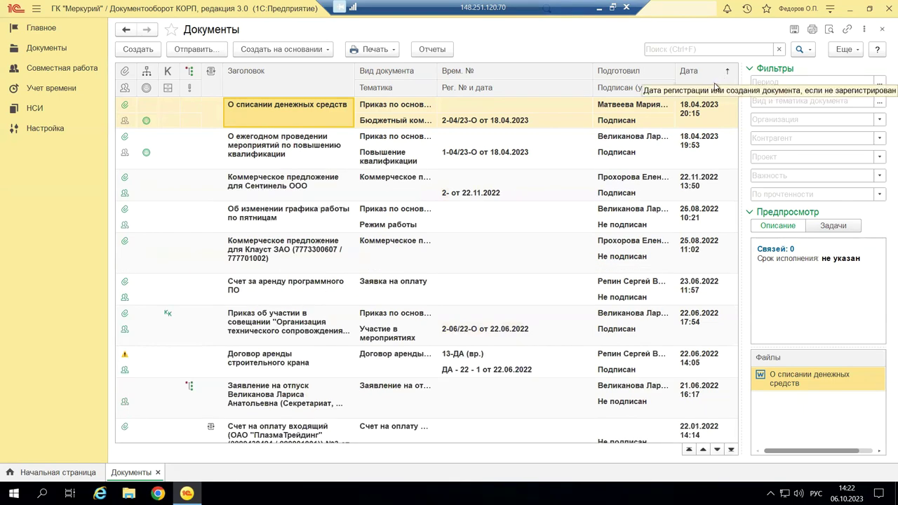
{"action": "left_click", "coordinate": [716, 86]}
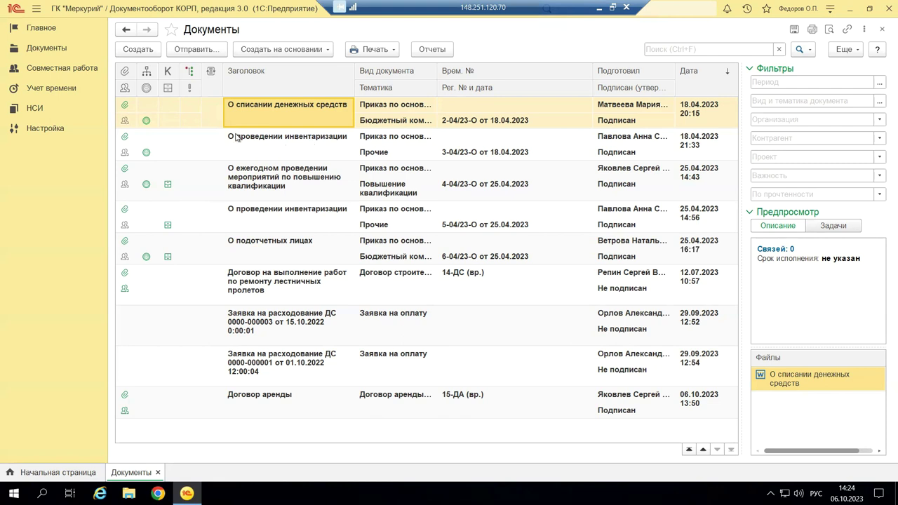
Preview the attached files of the documents «О списании денежных средств» and «О проведении инвентаризации».
{"action": "left_click", "coordinate": [125, 106]}
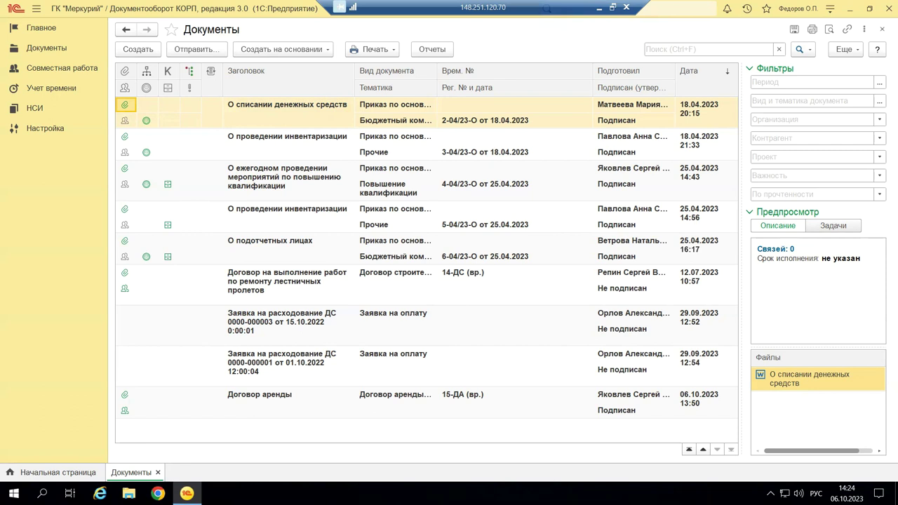
{"action": "left_click", "coordinate": [795, 384]}
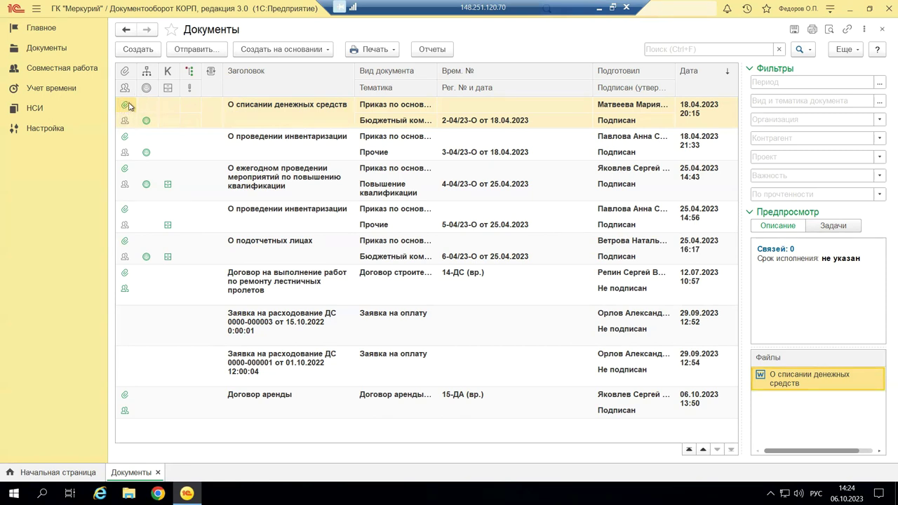
{"action": "left_click", "coordinate": [125, 168]}
{"action": "left_click", "coordinate": [126, 108]}
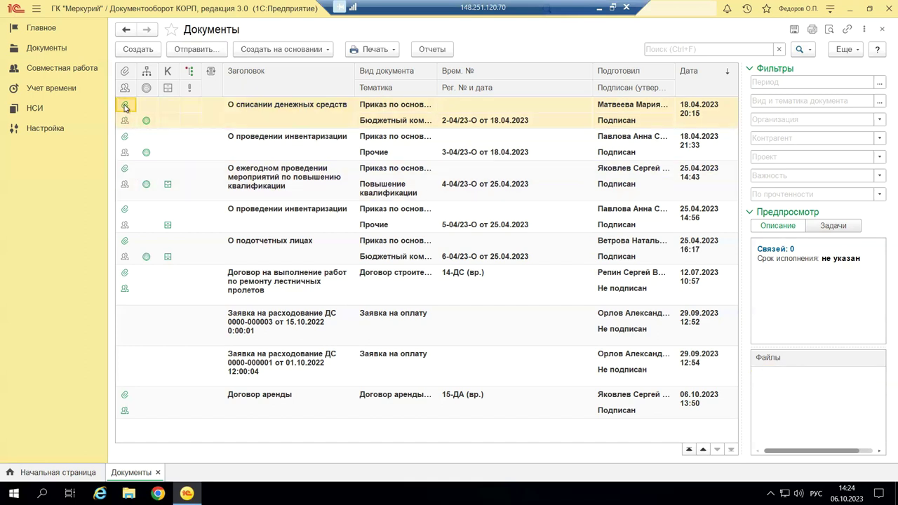
{"action": "left_click", "coordinate": [126, 139]}
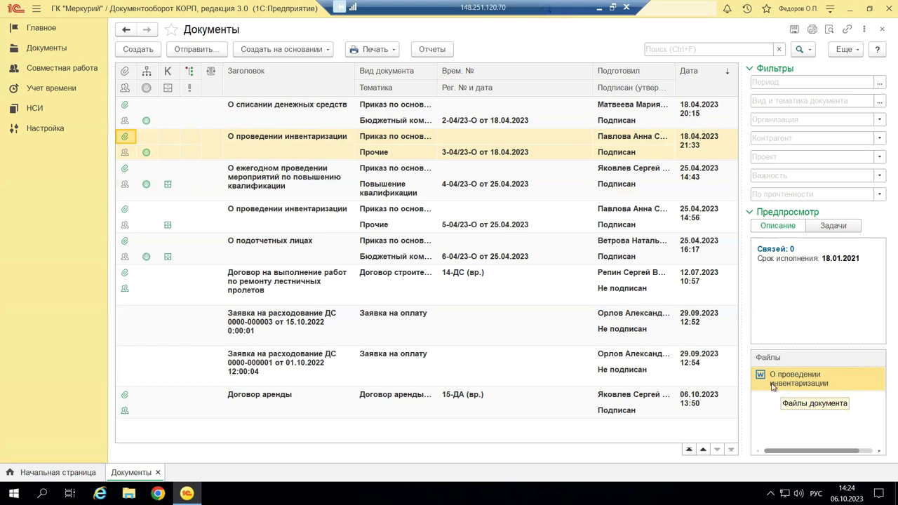
View the attached Word file «О проведении инвентаризации» twice, closing the Office update dialog each time.
{"action": "double_click", "coordinate": [797, 378]}
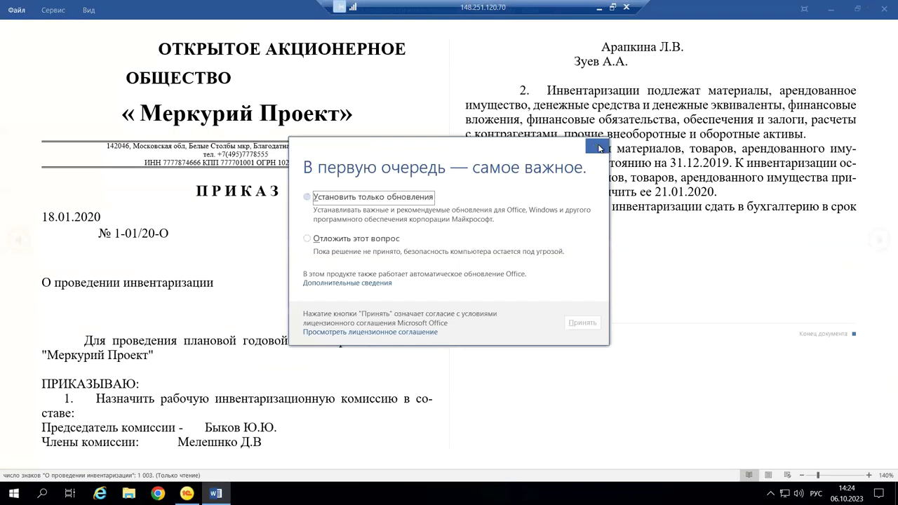
{"action": "left_click", "coordinate": [599, 148]}
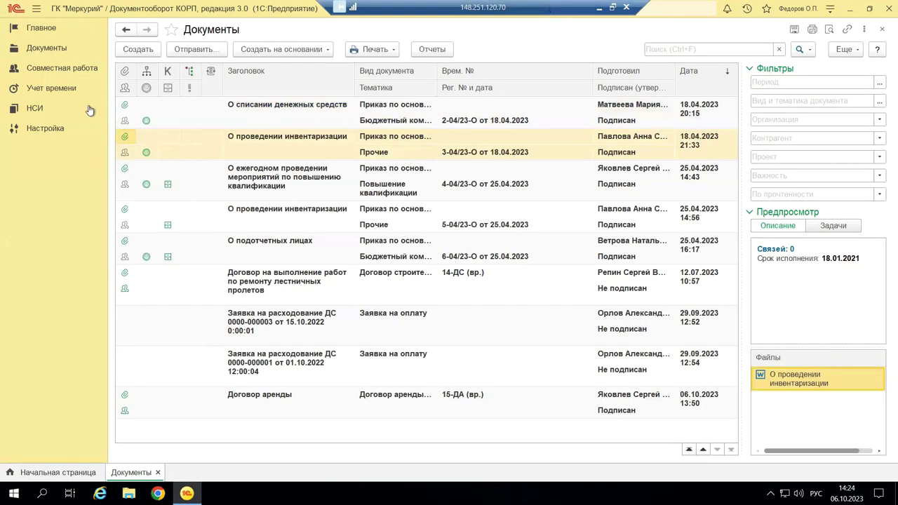
{"action": "double_click", "coordinate": [814, 379]}
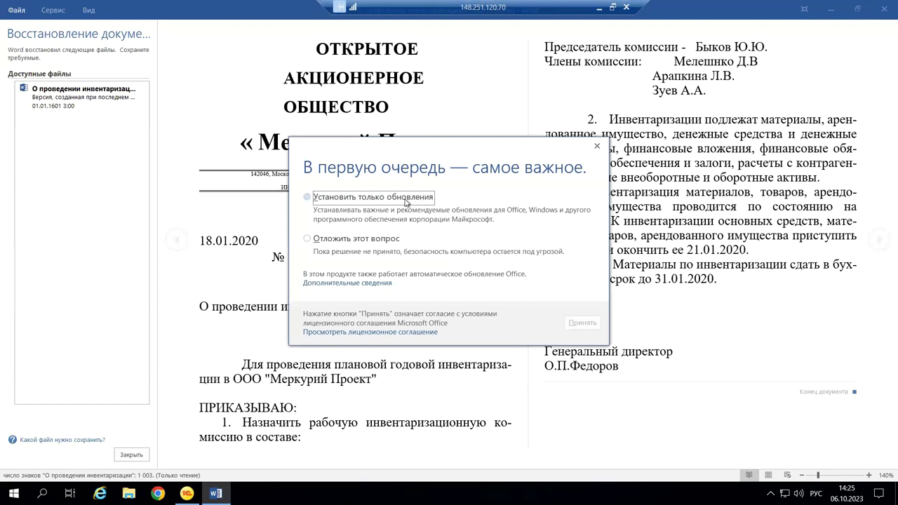
{"action": "left_click", "coordinate": [597, 146]}
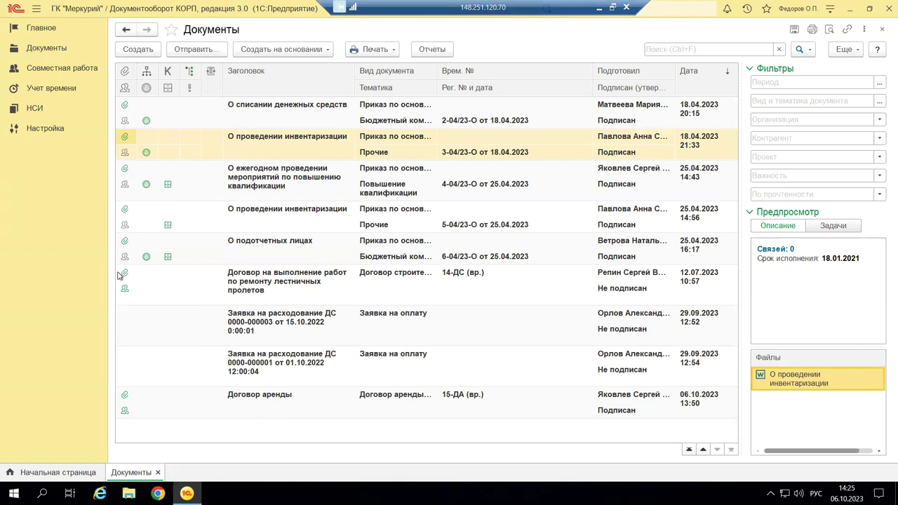
Preview the stair-flight repair contract and try to sort the document list by the Подписан column.
{"action": "left_click", "coordinate": [124, 293]}
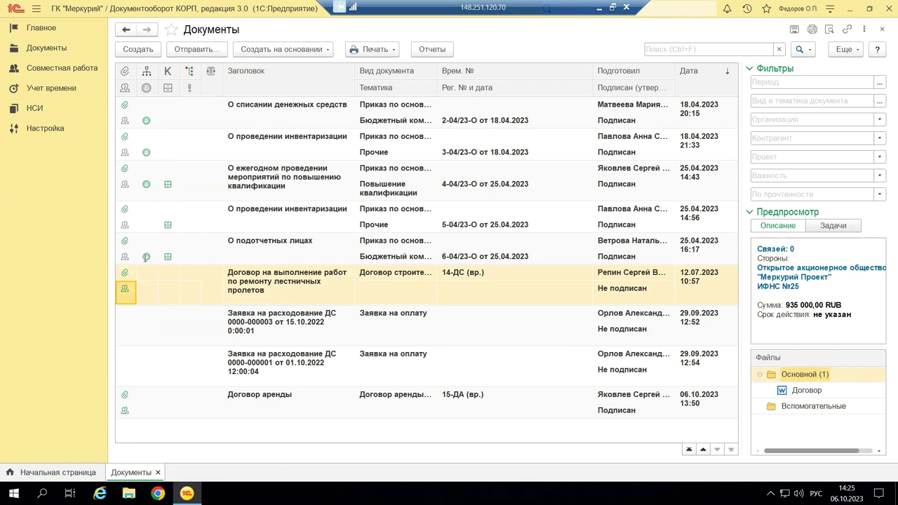
{"action": "left_click", "coordinate": [147, 87]}
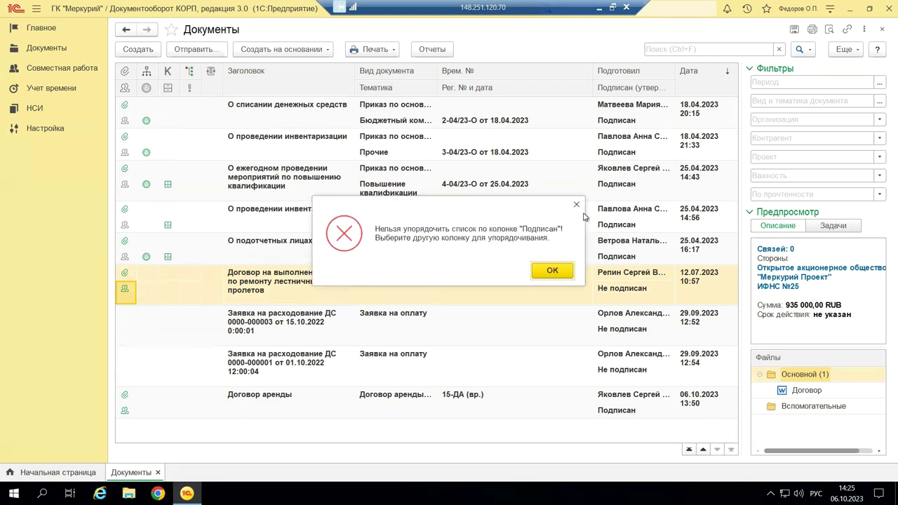
{"action": "left_click", "coordinate": [576, 204]}
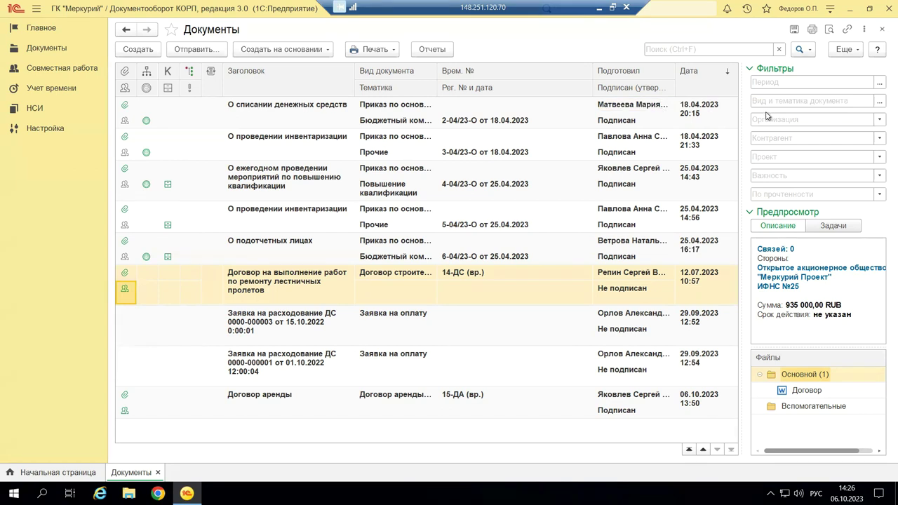
Switch the document list to the view by Виды документов and show only the Бухгалтерские документы group.
{"action": "left_click", "coordinate": [839, 50]}
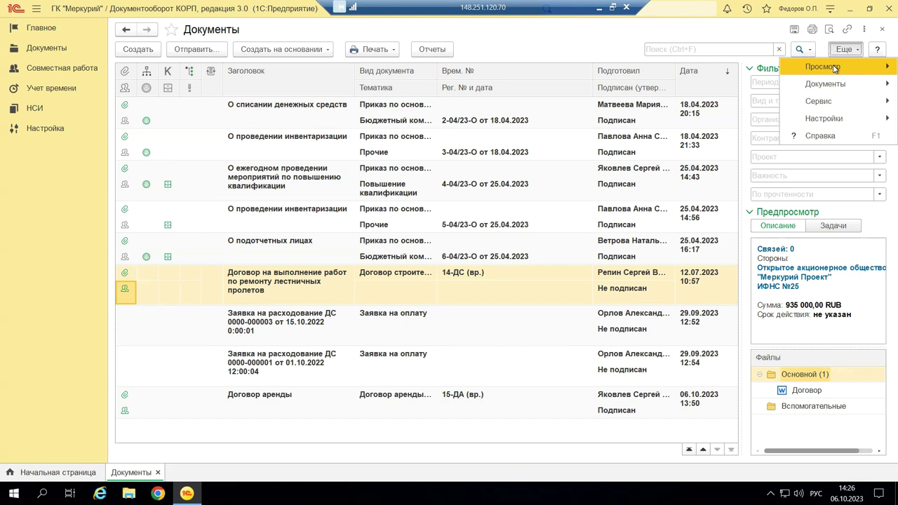
{"action": "mouse_move", "coordinate": [835, 69]}
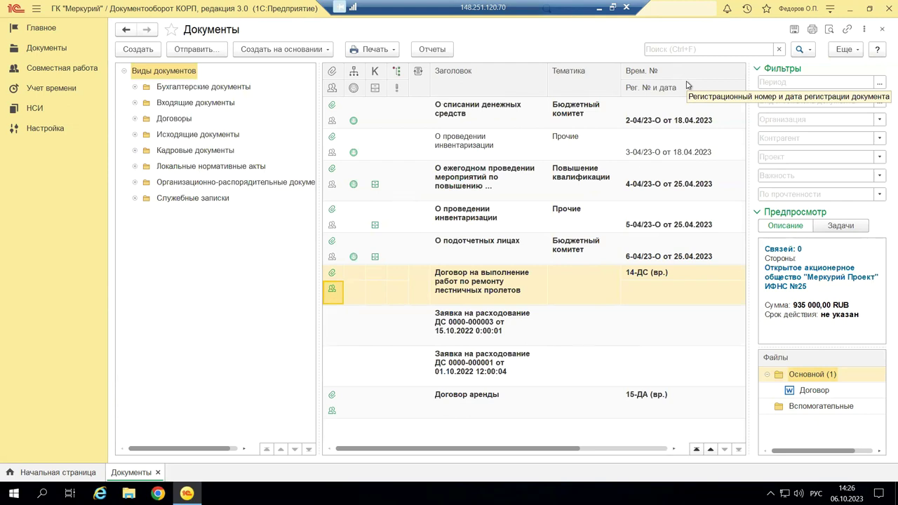
{"action": "left_click", "coordinate": [227, 91]}
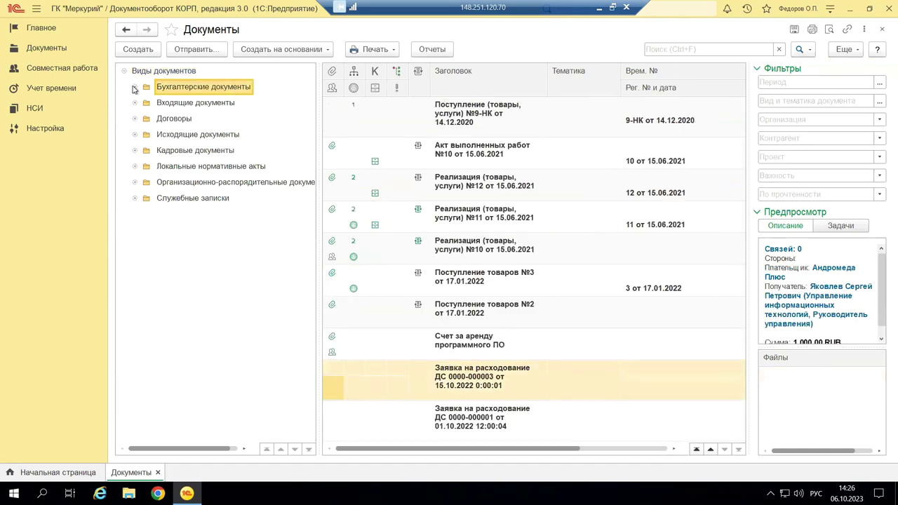
Expand Бухгалтерские документы and browse the kinds Акт инвентаризации, Акт на оказание услуг and «Акт, накладная».
{"action": "left_click", "coordinate": [135, 87]}
{"action": "left_click", "coordinate": [177, 105]}
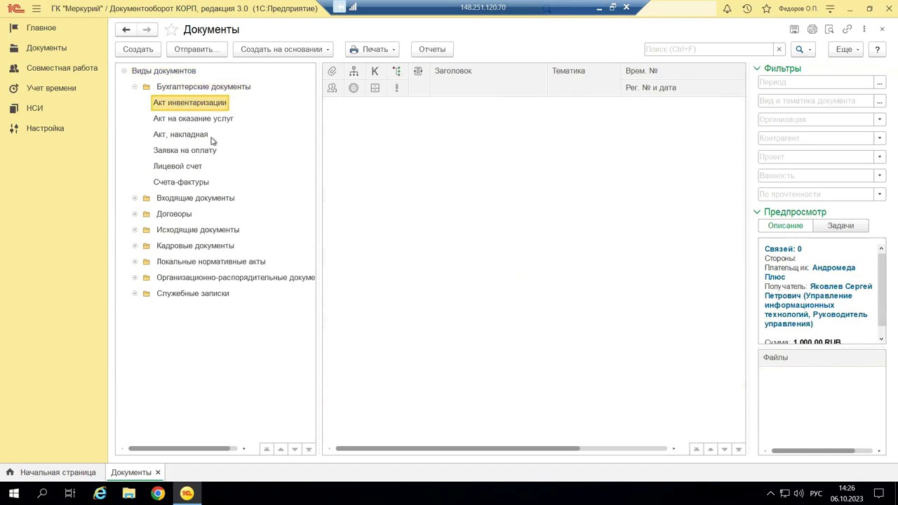
{"action": "left_click", "coordinate": [198, 121]}
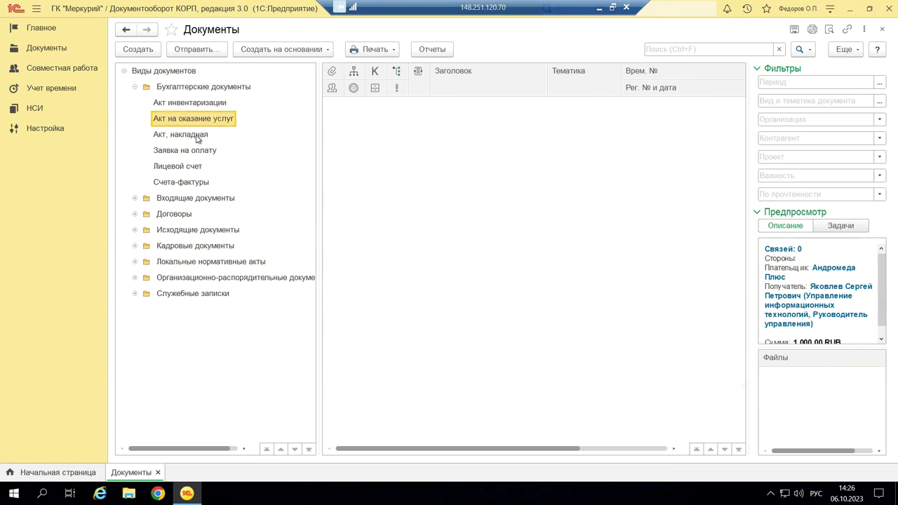
{"action": "left_click", "coordinate": [193, 137]}
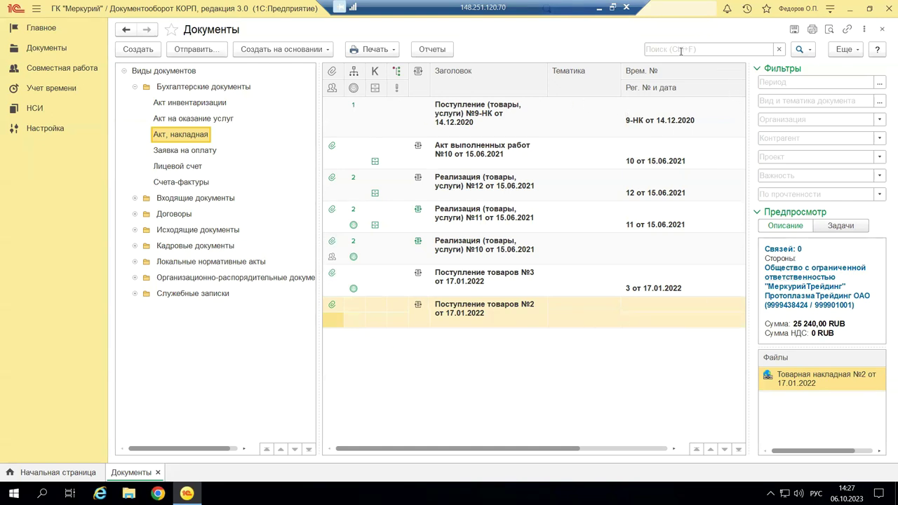
Switch the document list to the view «По контрагентам».
{"action": "left_click", "coordinate": [845, 50]}
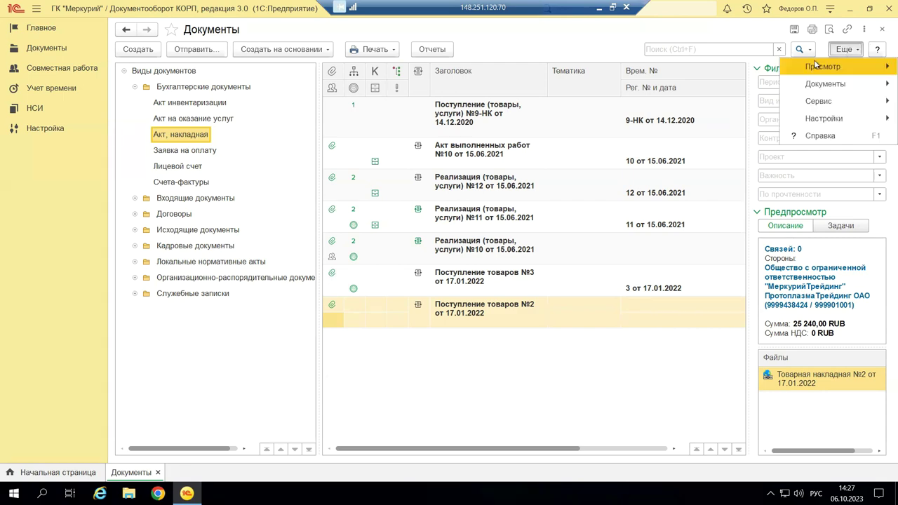
{"action": "mouse_move", "coordinate": [816, 67]}
{"action": "left_click", "coordinate": [691, 101]}
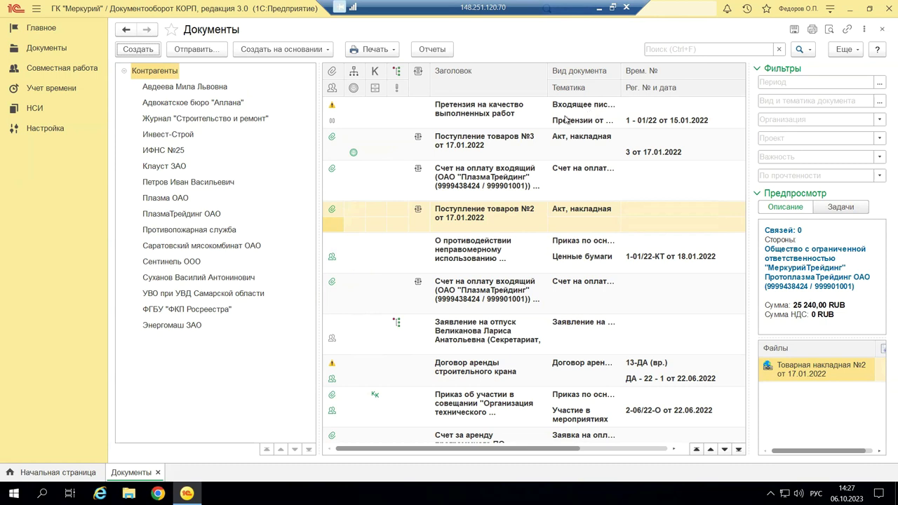
Browse the documents of several counterparties, including Адвокатское бюро "Аплана", Журнал "Строительство и ремонт" and individual people.
{"action": "left_click", "coordinate": [223, 90]}
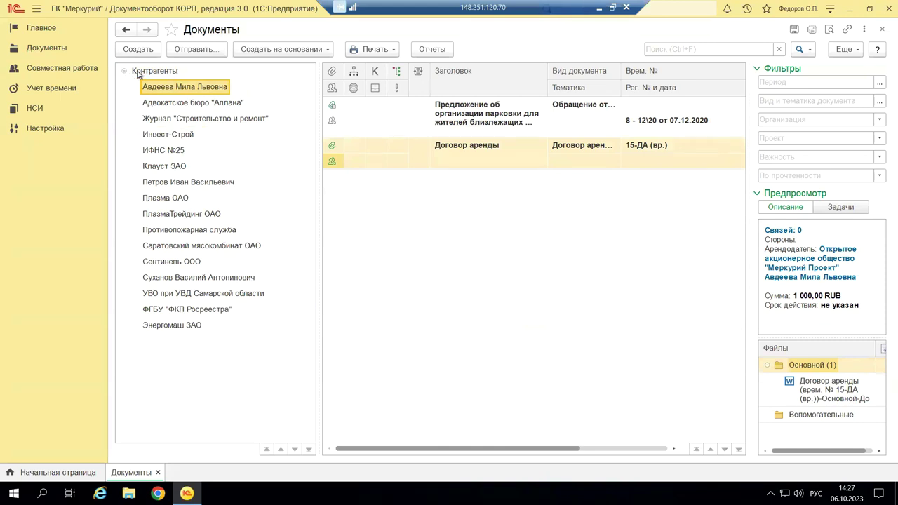
{"action": "left_click", "coordinate": [166, 105]}
{"action": "left_click", "coordinate": [168, 118]}
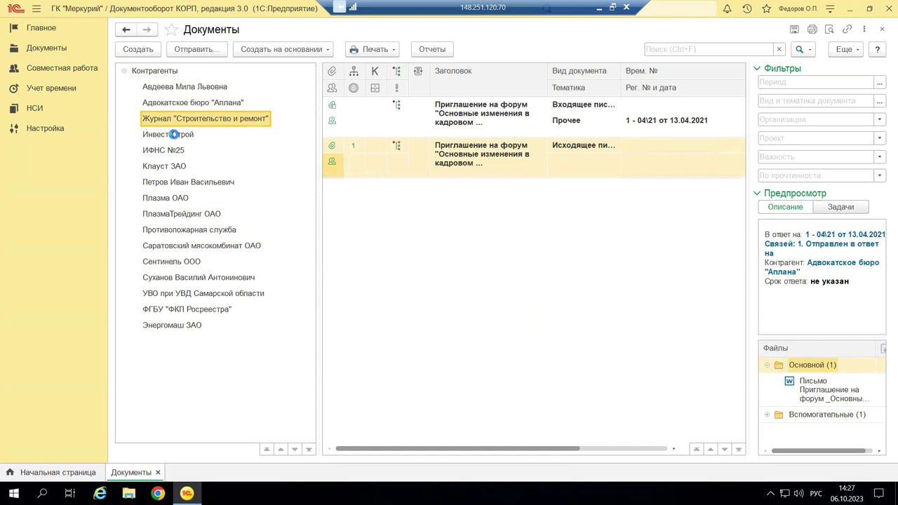
{"action": "left_click", "coordinate": [174, 181]}
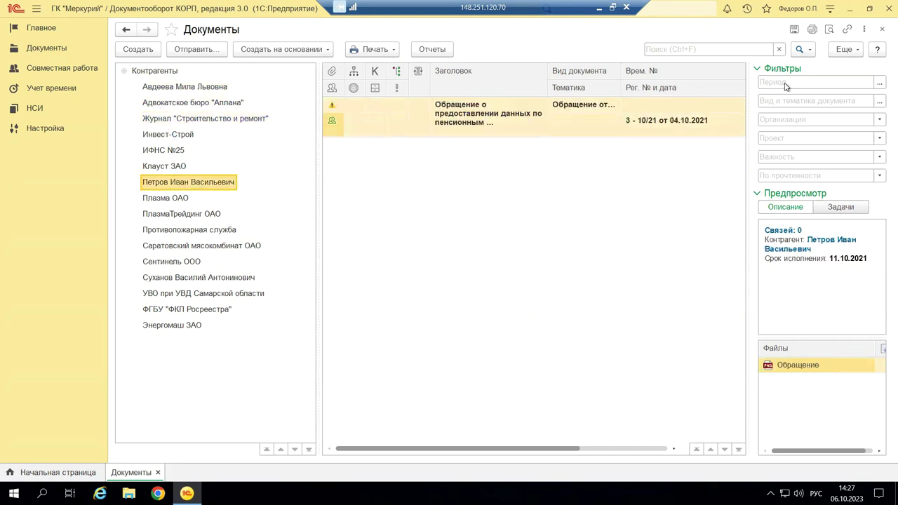
Review the available view modes and switch the document list to the plain «Списком» view.
{"action": "left_click", "coordinate": [857, 55]}
{"action": "mouse_move", "coordinate": [845, 66]}
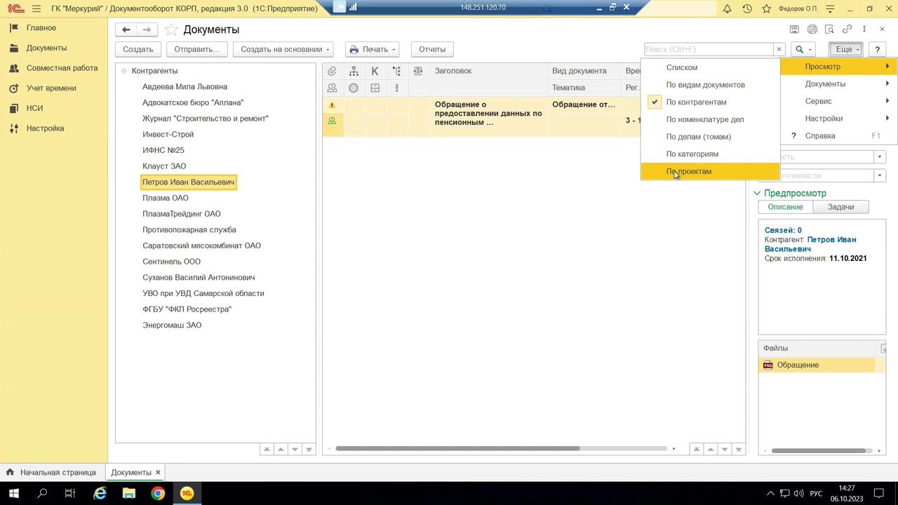
{"action": "left_click", "coordinate": [589, 183]}
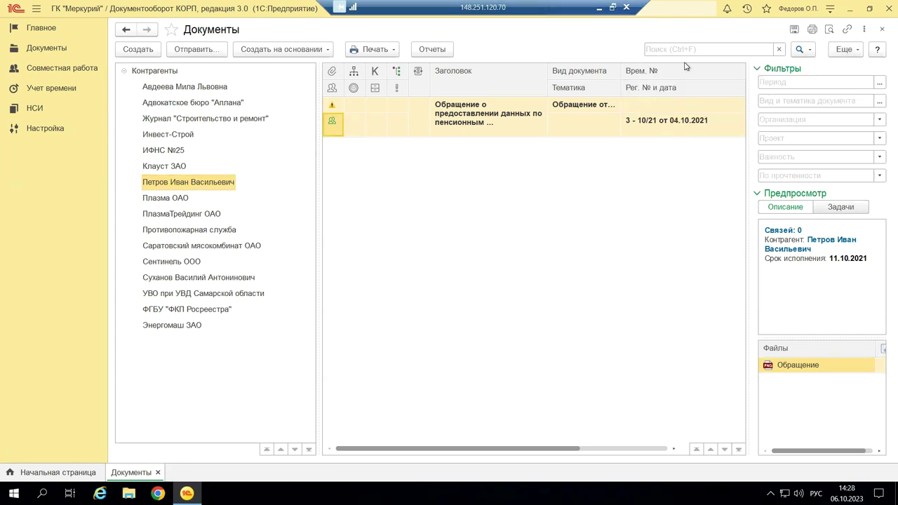
{"action": "left_click", "coordinate": [834, 52]}
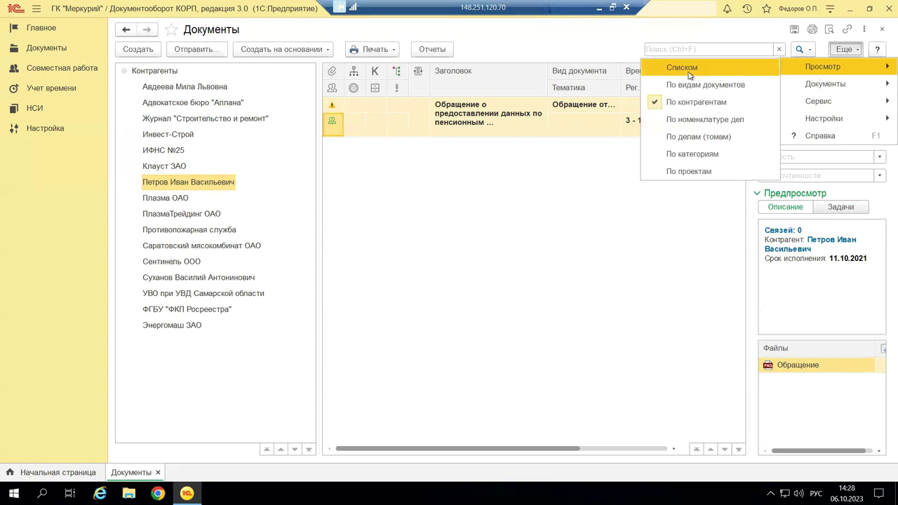
{"action": "left_click", "coordinate": [690, 74]}
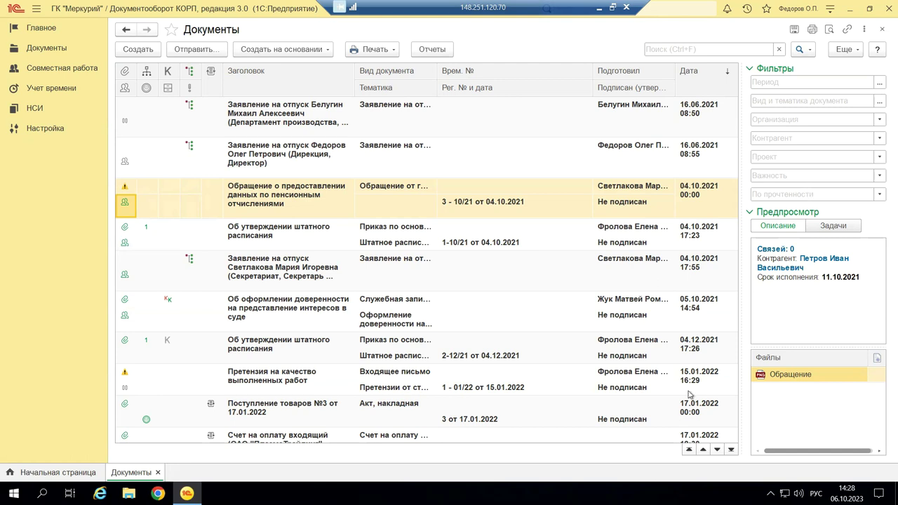
Filter the document list by organization Андромеда Плюс, change the filter to ООО "Меркурий Проект" and clear it.
{"action": "left_click", "coordinate": [879, 120]}
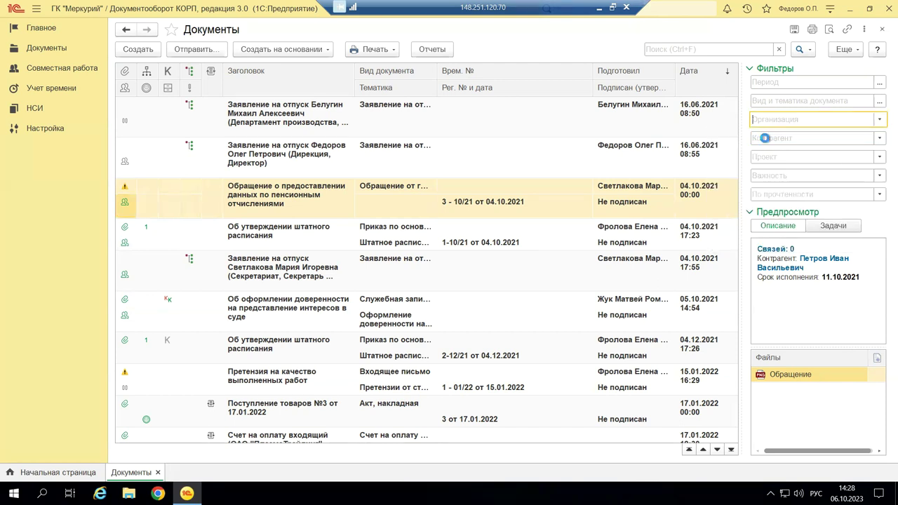
{"action": "left_click", "coordinate": [765, 141]}
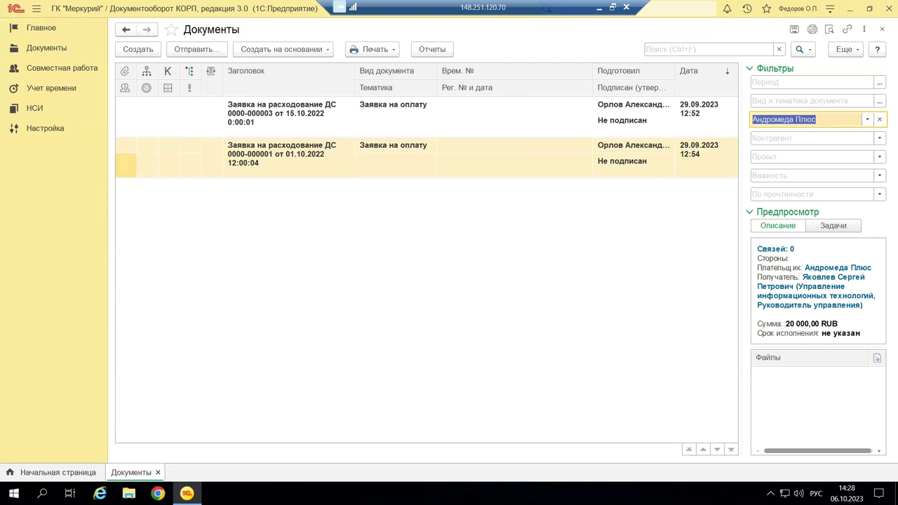
{"action": "left_click", "coordinate": [867, 119]}
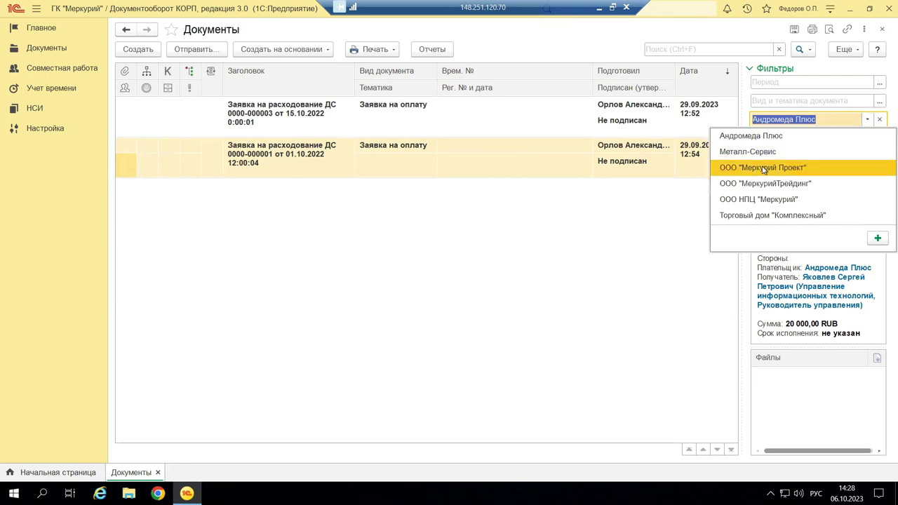
{"action": "left_click", "coordinate": [763, 168]}
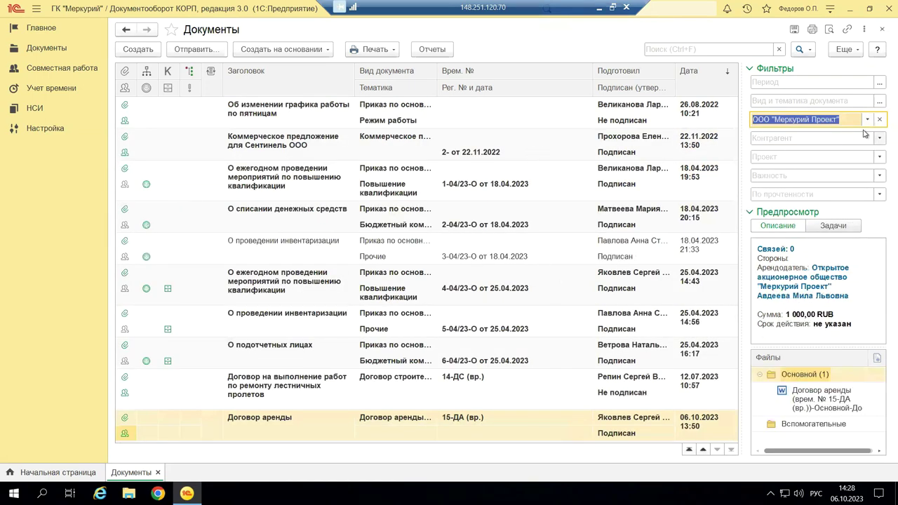
{"action": "left_click", "coordinate": [879, 119]}
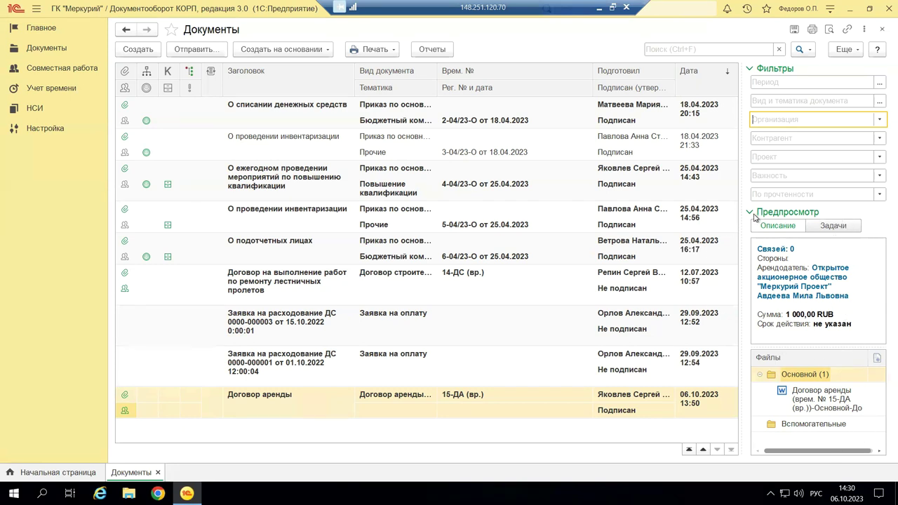
Switch the preview of Договор аренды between its tasks and description twice, and place the cursor in the list's search field.
{"action": "left_click", "coordinate": [832, 226]}
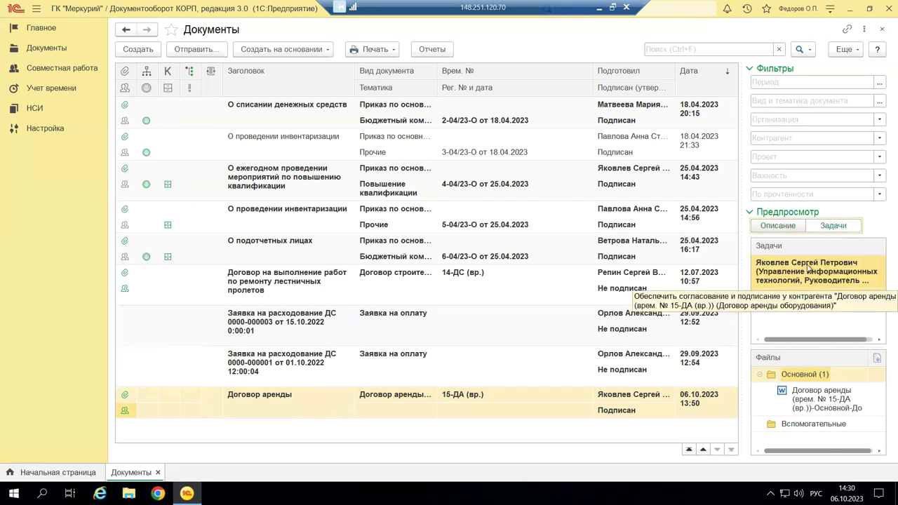
{"action": "left_click", "coordinate": [783, 229]}
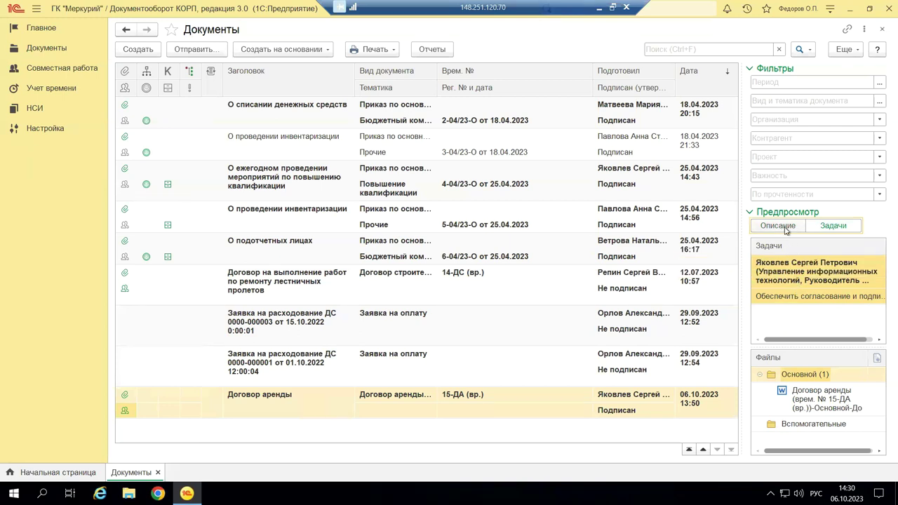
{"action": "left_click", "coordinate": [834, 232]}
{"action": "left_click", "coordinate": [798, 230]}
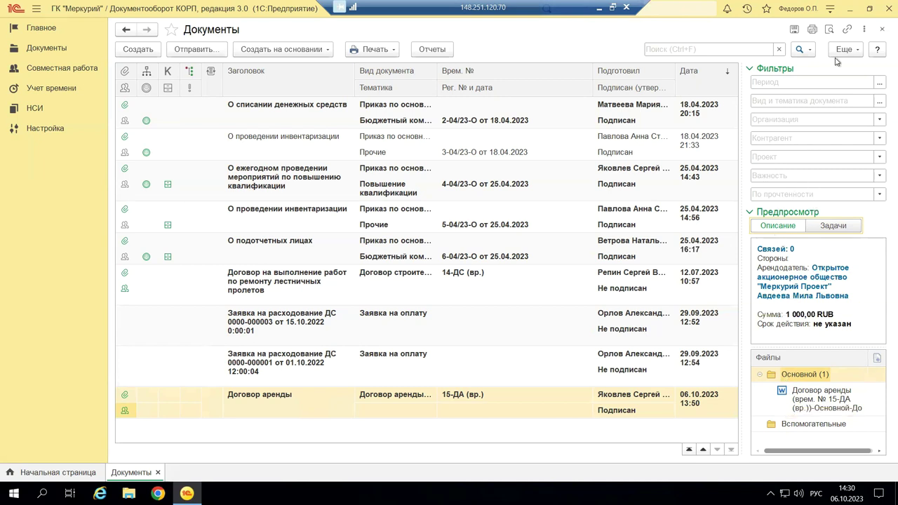
{"action": "left_click", "coordinate": [684, 48]}
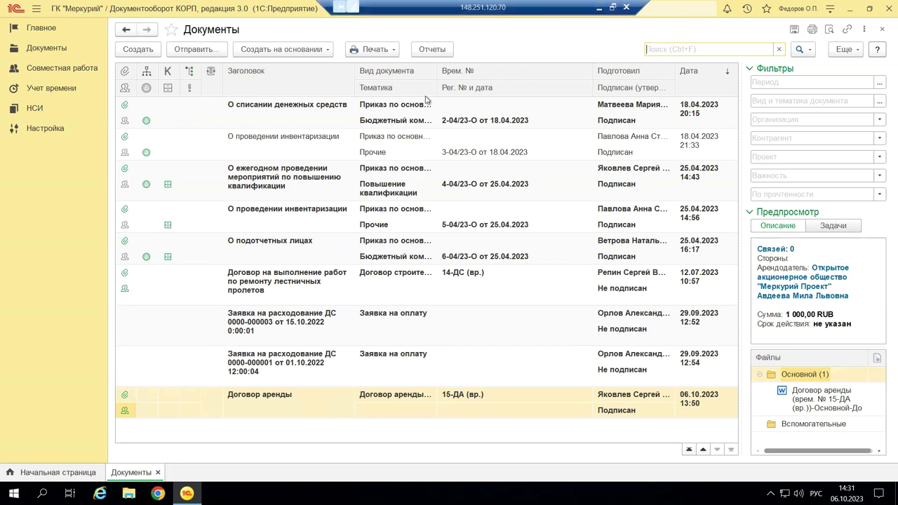
Close the current session and relaunch the infobase 1С:Документооборот КОРП 3.0 (демо), signing in as Администратор.
{"action": "left_click", "coordinate": [882, 8]}
{"action": "double_click", "coordinate": [23, 87]}
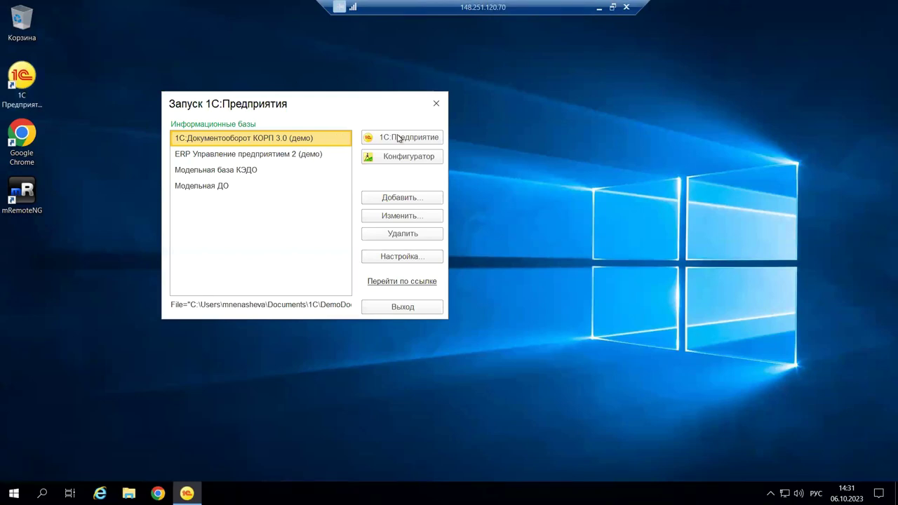
{"action": "left_click", "coordinate": [375, 137]}
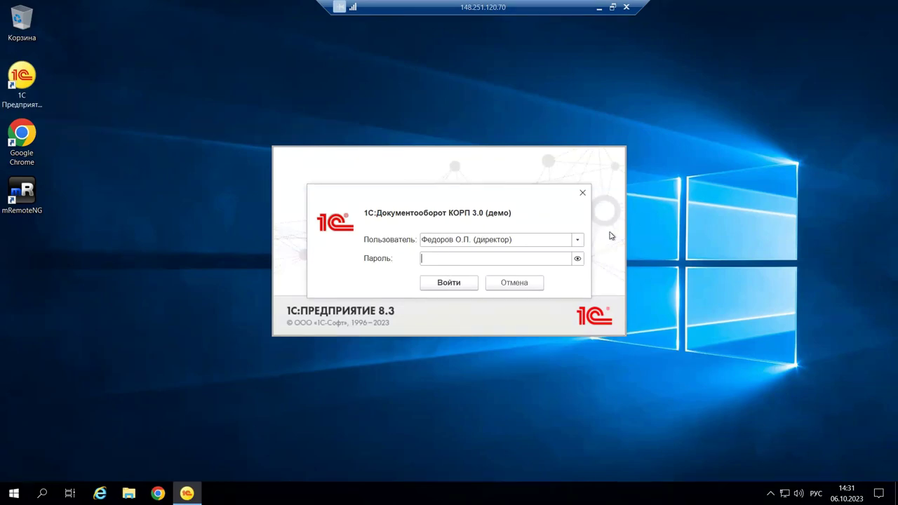
{"action": "left_click", "coordinate": [580, 242]}
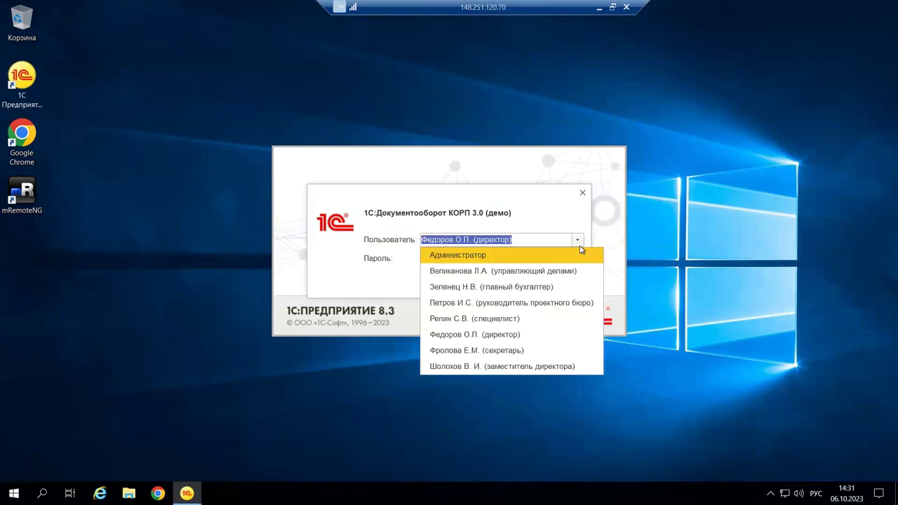
{"action": "left_click", "coordinate": [490, 254]}
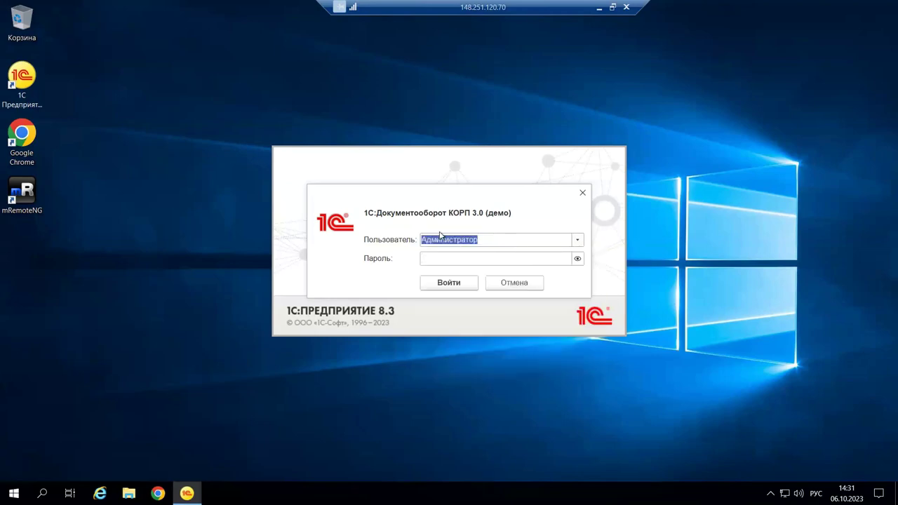
{"action": "left_click", "coordinate": [445, 284]}
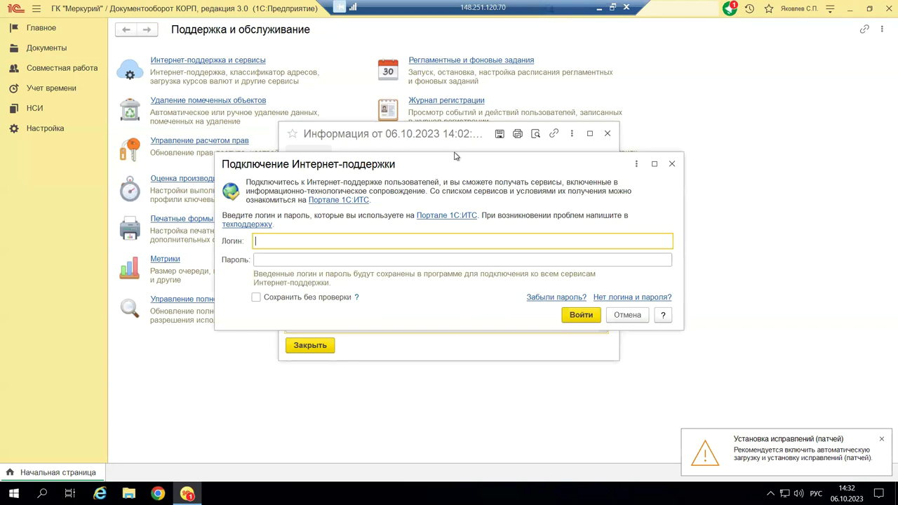
Dismiss the Internet support connection and task information windows, and open the Документы list.
{"action": "left_click", "coordinate": [671, 164]}
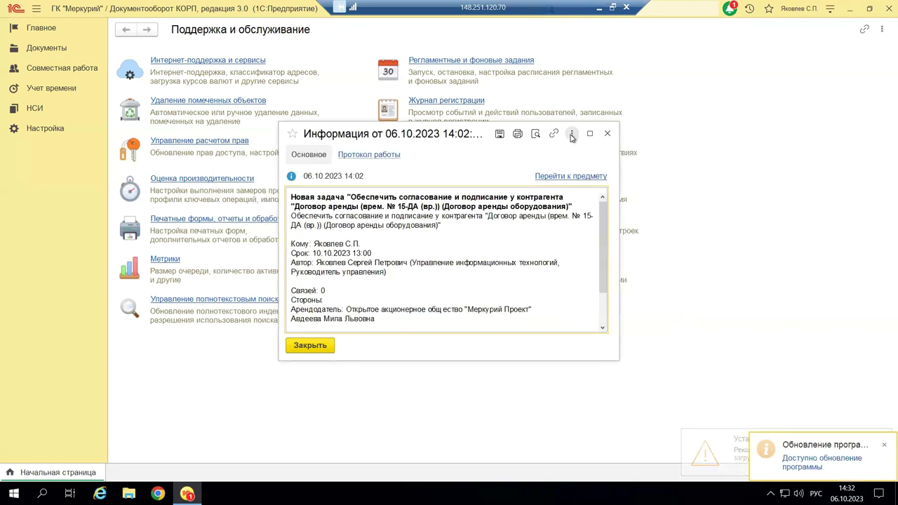
{"action": "left_click", "coordinate": [607, 133]}
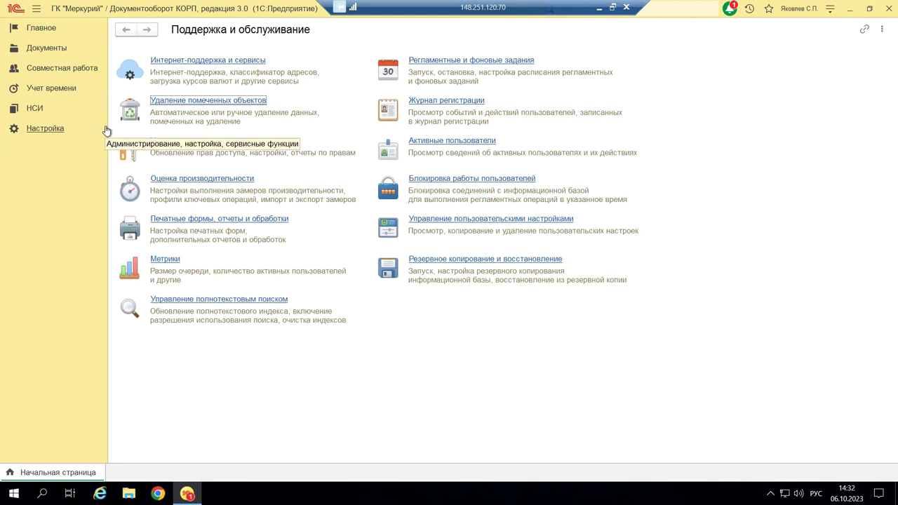
{"action": "left_click", "coordinate": [38, 48]}
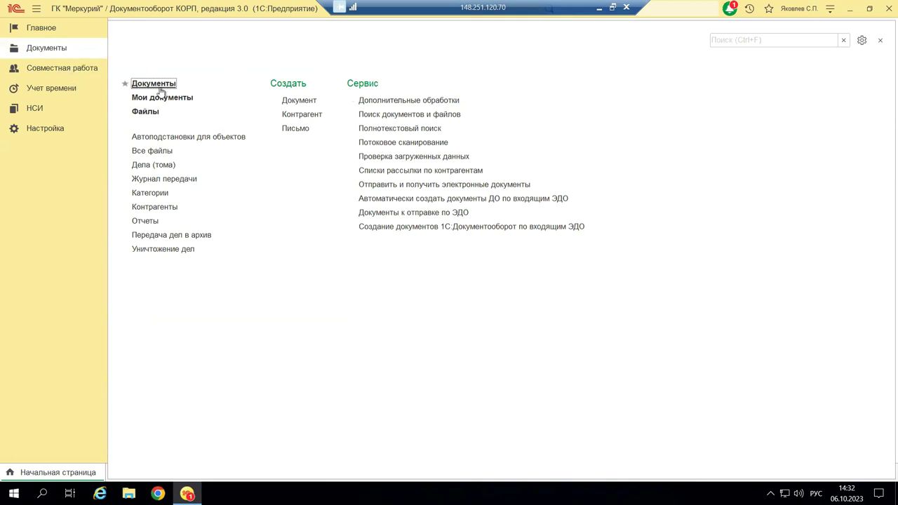
{"action": "left_click", "coordinate": [270, 100]}
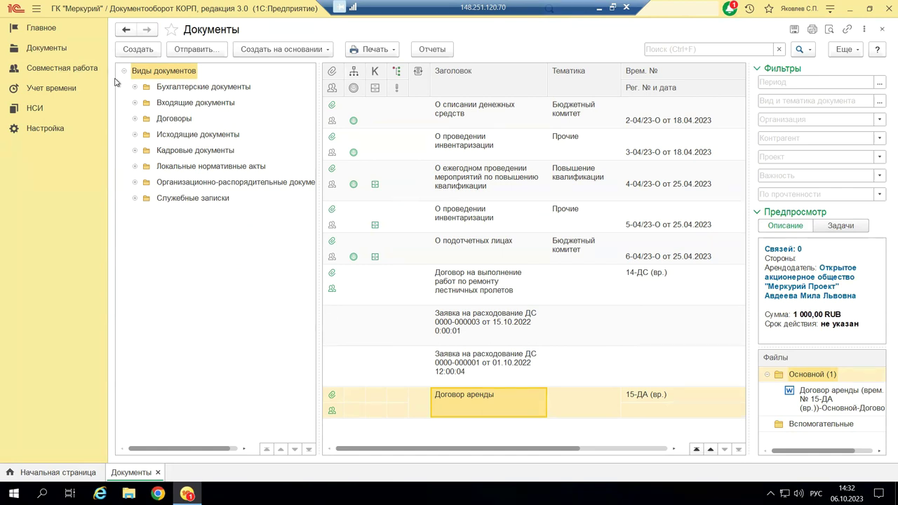
Move through the list from Заявка на расходование ДС up to «О ежегодном проведении мероприятий по повышению квалификации», checking the previews.
{"action": "left_click", "coordinate": [454, 364]}
{"action": "left_click", "coordinate": [460, 319]}
{"action": "left_click", "coordinate": [458, 284]}
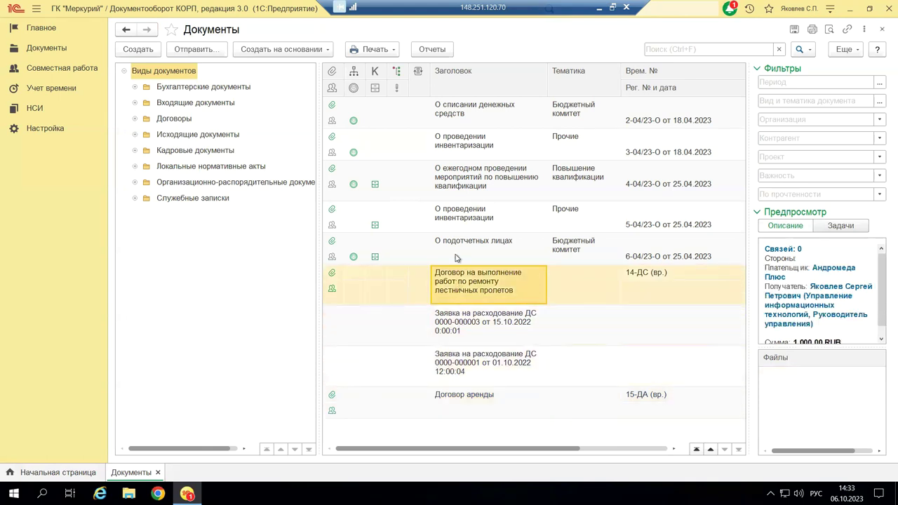
{"action": "left_click", "coordinate": [456, 259]}
{"action": "left_click", "coordinate": [455, 175]}
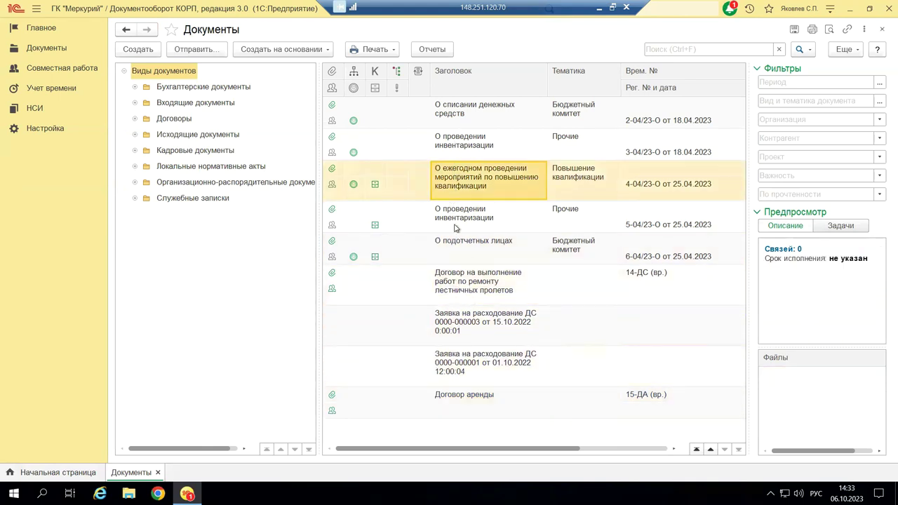
Narrow the document kinds tree to widen the document list, and select the Договор аренды document for preview.
{"action": "left_click_drag", "start_coordinate": [319, 120], "coordinate": [253, 120]}
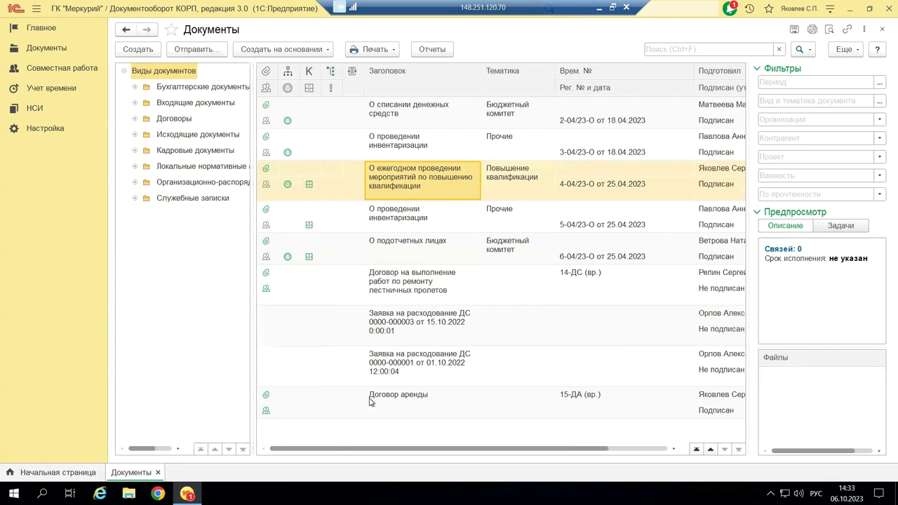
{"action": "left_click", "coordinate": [327, 300]}
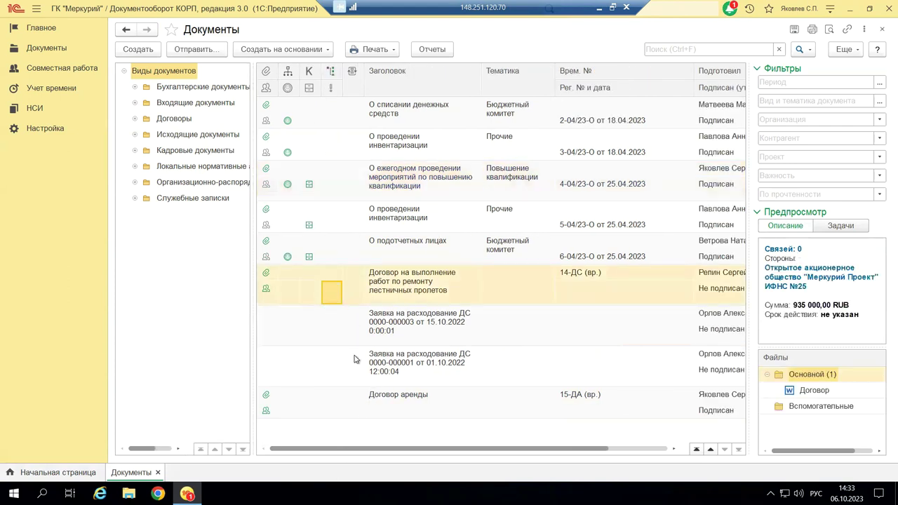
{"action": "left_click", "coordinate": [453, 396]}
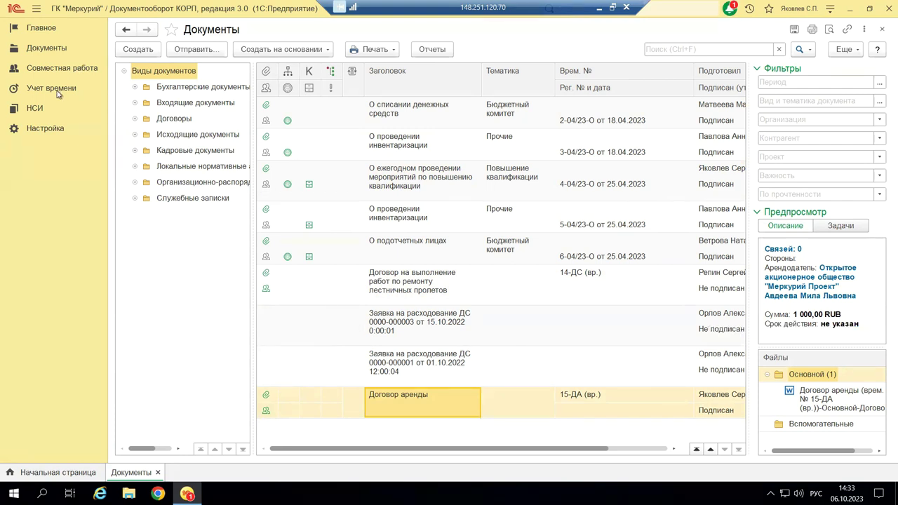
Open the Виды документов reference list from the НСИ section and expand the Договоры group.
{"action": "left_click", "coordinate": [35, 111]}
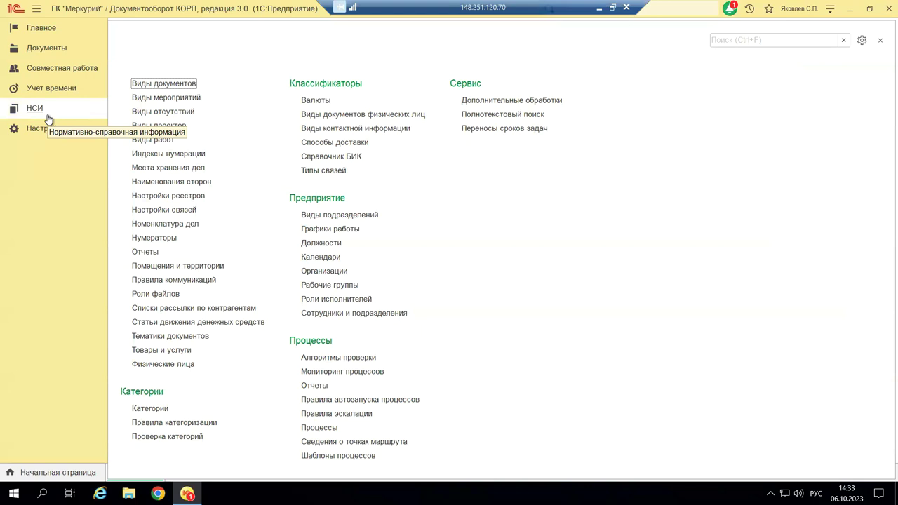
{"action": "left_click", "coordinate": [155, 84]}
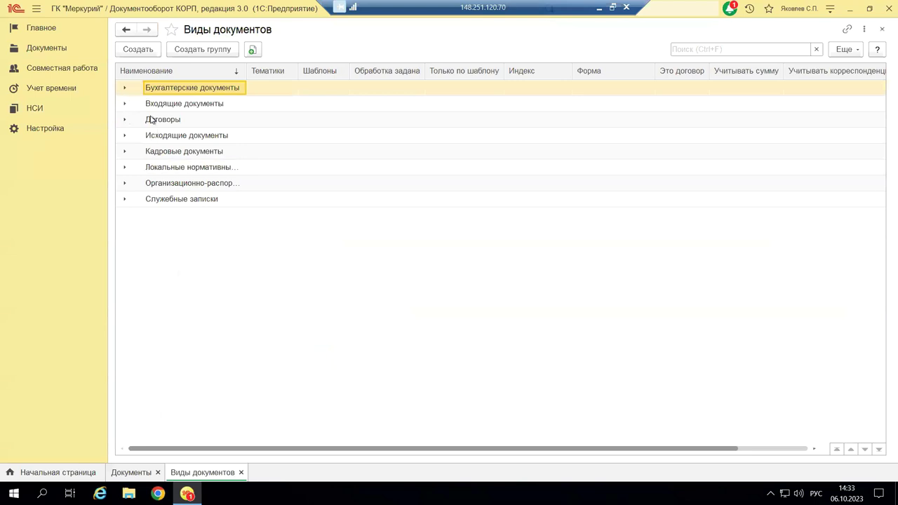
{"action": "left_click", "coordinate": [125, 119]}
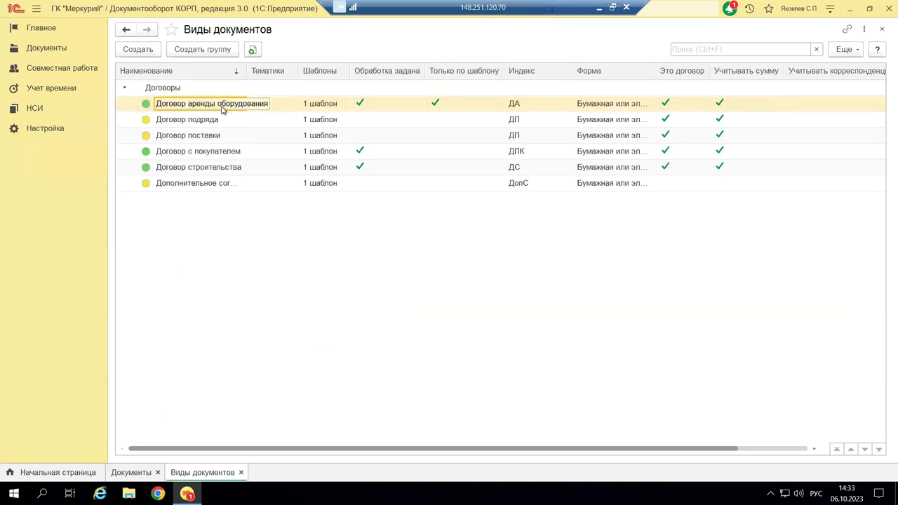
Widen the Наименование column in the document kinds list and open the Договор аренды оборудования kind.
{"action": "left_click_drag", "start_coordinate": [245, 71], "coordinate": [312, 74]}
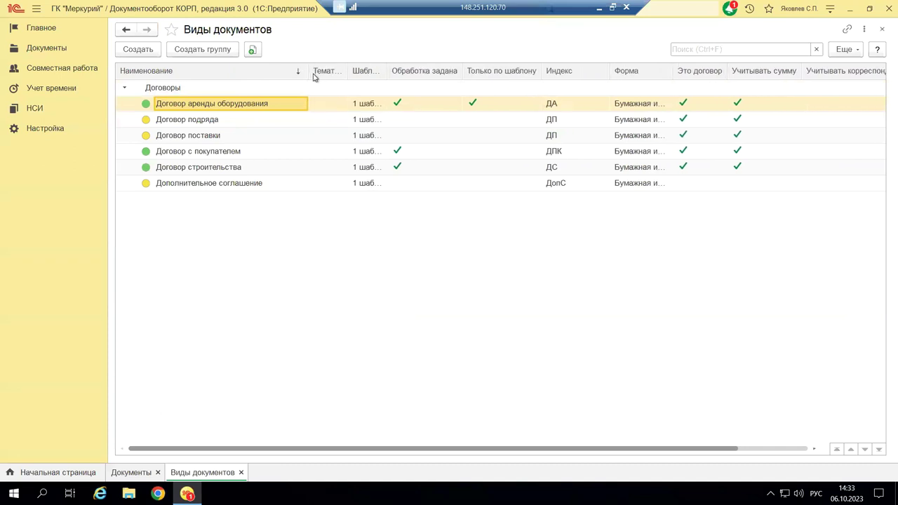
{"action": "left_click_drag", "start_coordinate": [311, 78], "coordinate": [302, 78]}
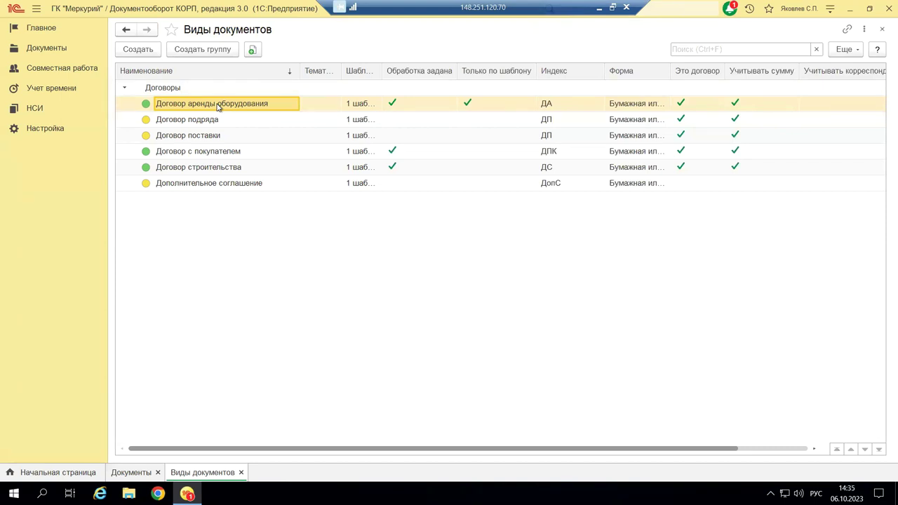
{"action": "double_click", "coordinate": [218, 105]}
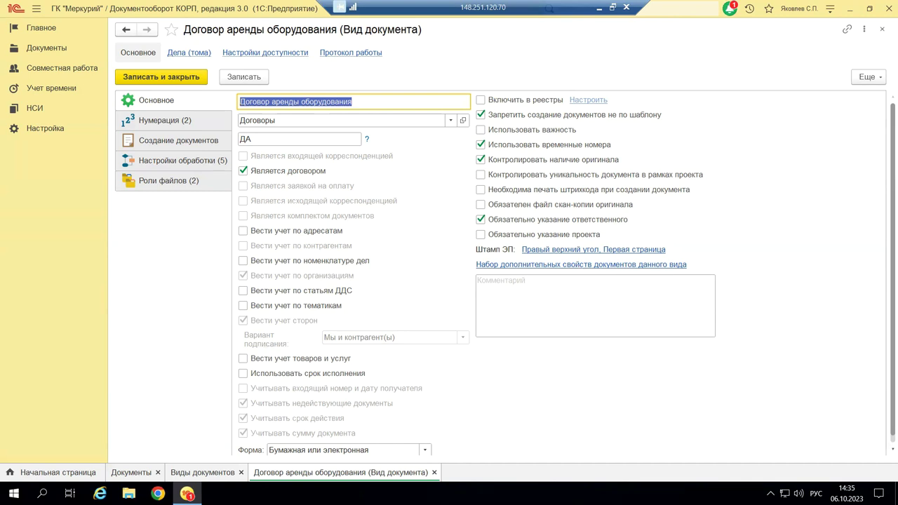
Open the additional property set for this document kind and create an additional attribute named Дополнительный.
{"action": "left_click", "coordinate": [529, 265]}
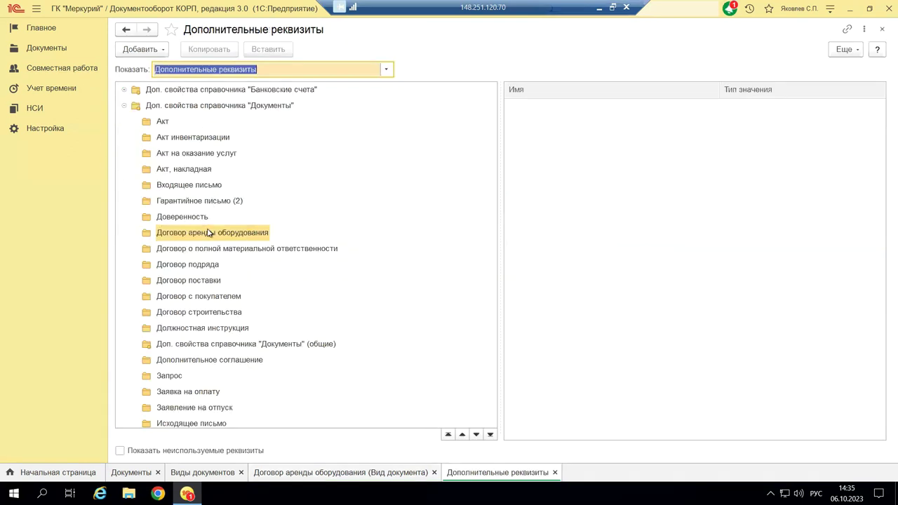
{"action": "left_click", "coordinate": [145, 49]}
{"action": "left_click", "coordinate": [172, 68]}
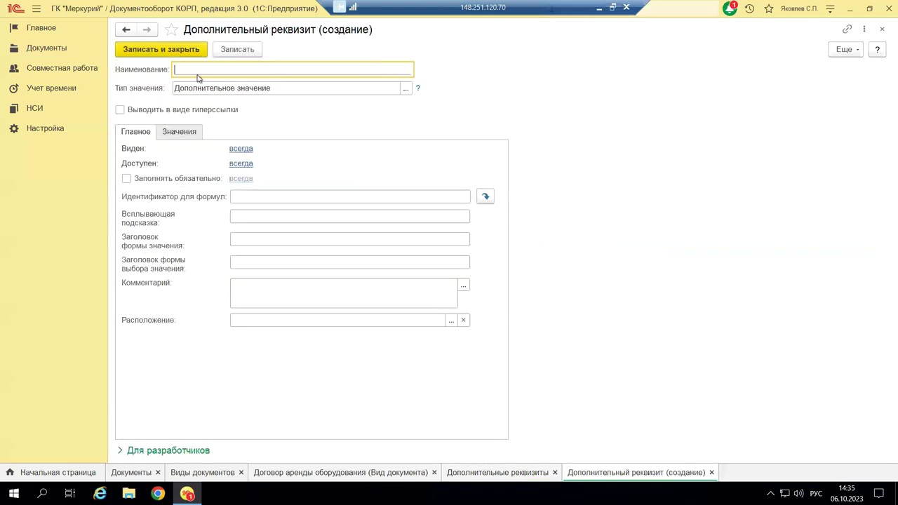
{"action": "type", "text": "До"}
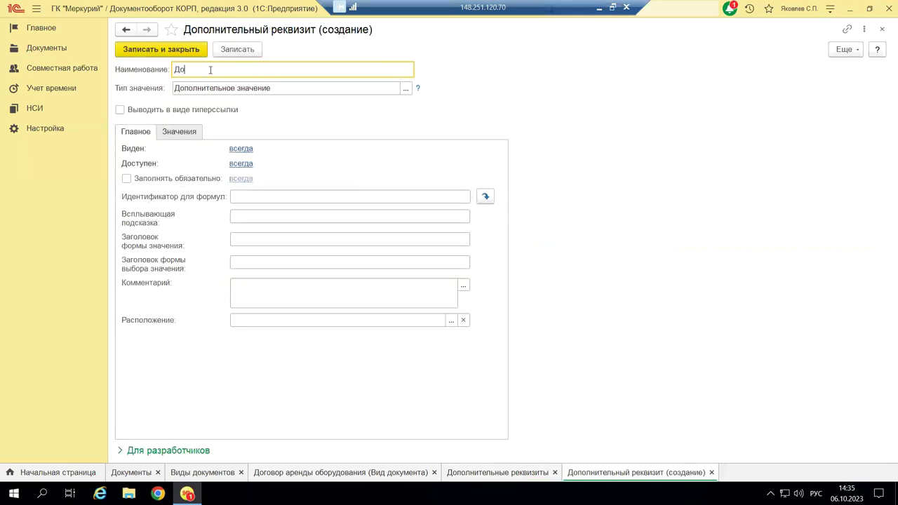
{"action": "type", "text": "полнительный"}
Save the new attribute when prompted and add the values «да» and «Нет» to its value list.
{"action": "left_click", "coordinate": [195, 128]}
{"action": "left_click", "coordinate": [159, 155]}
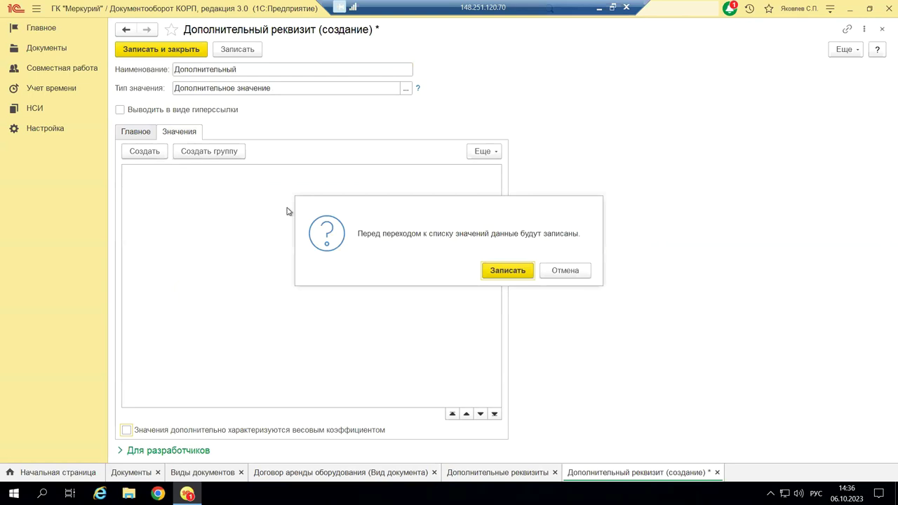
{"action": "left_click", "coordinate": [509, 274]}
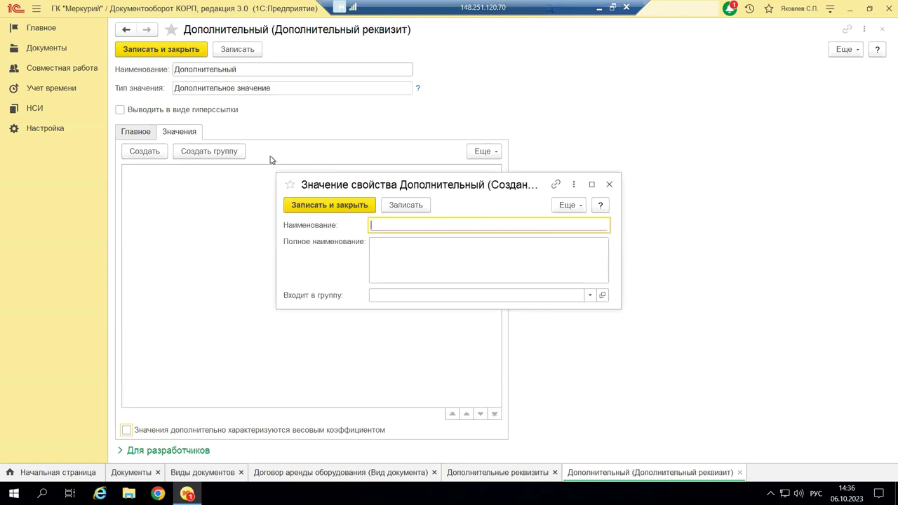
{"action": "type", "text": "Да"}
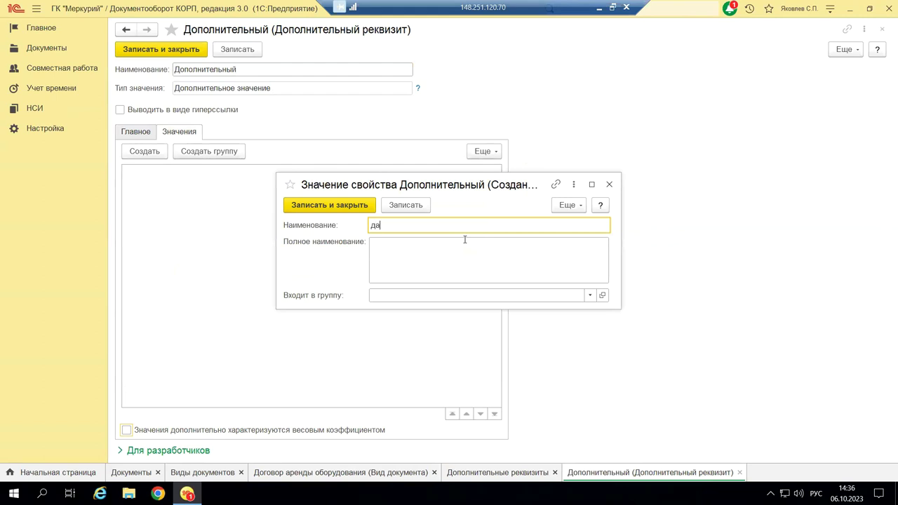
{"action": "left_click", "coordinate": [363, 204]}
{"action": "left_click", "coordinate": [146, 150]}
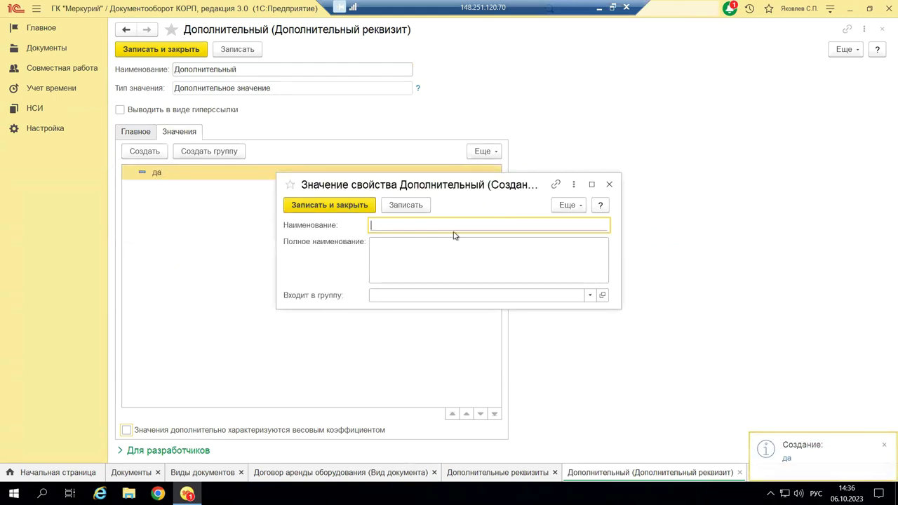
{"action": "type", "text": "Нет"}
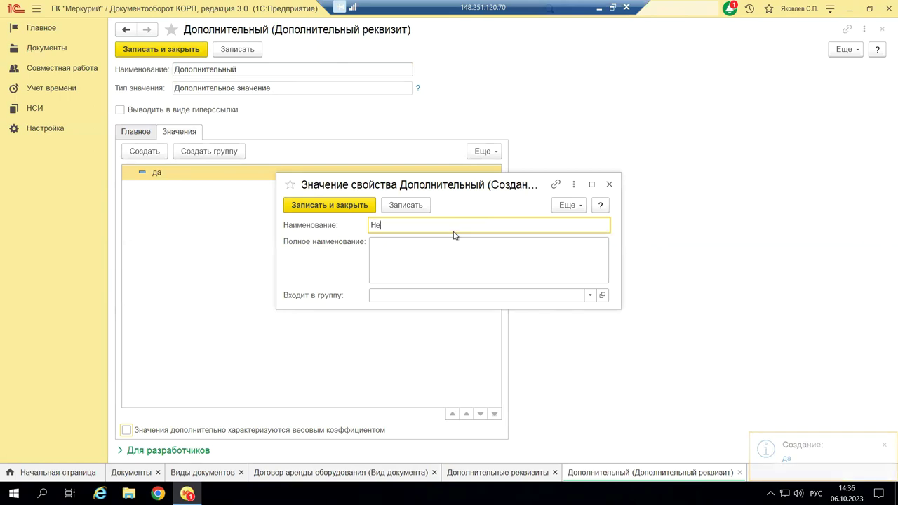
{"action": "left_click", "coordinate": [358, 209]}
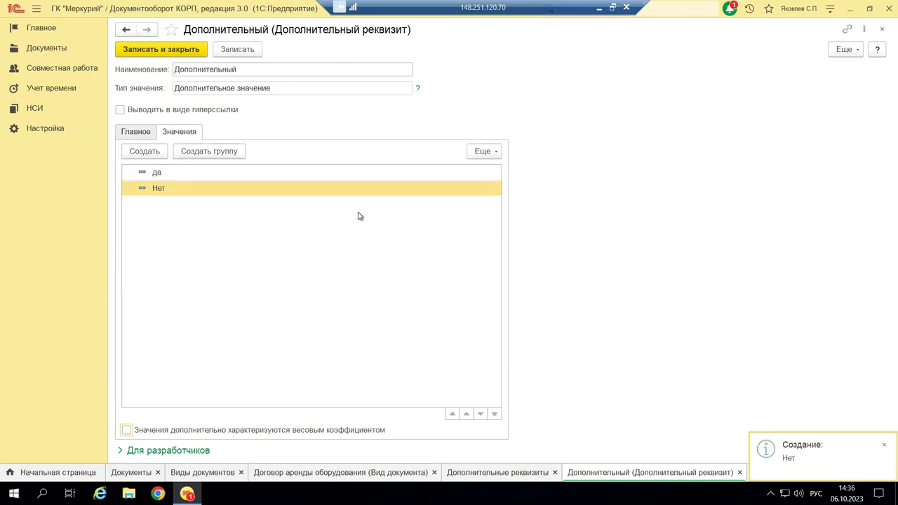
Save and close the Дополнительный attribute, return to the Договор аренды оборудования card and save it.
{"action": "left_click", "coordinate": [163, 57]}
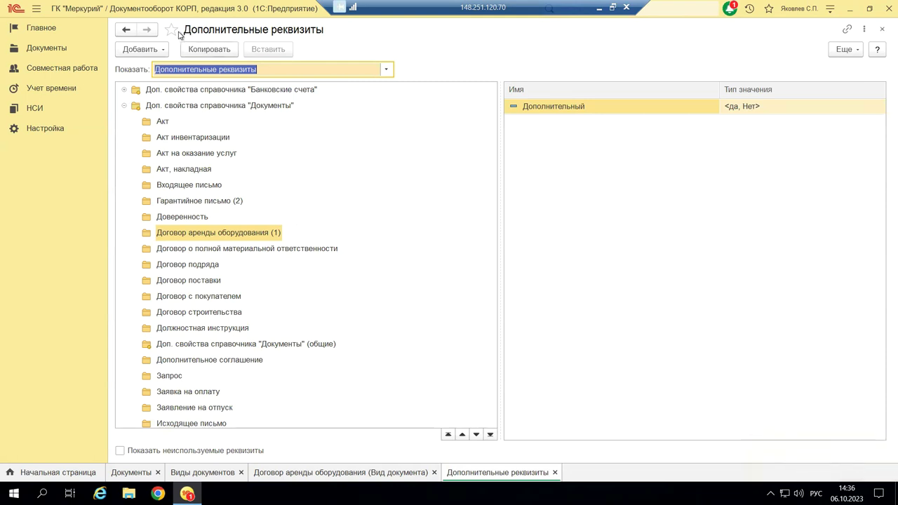
{"action": "left_click", "coordinate": [127, 29]}
{"action": "left_click", "coordinate": [244, 76]}
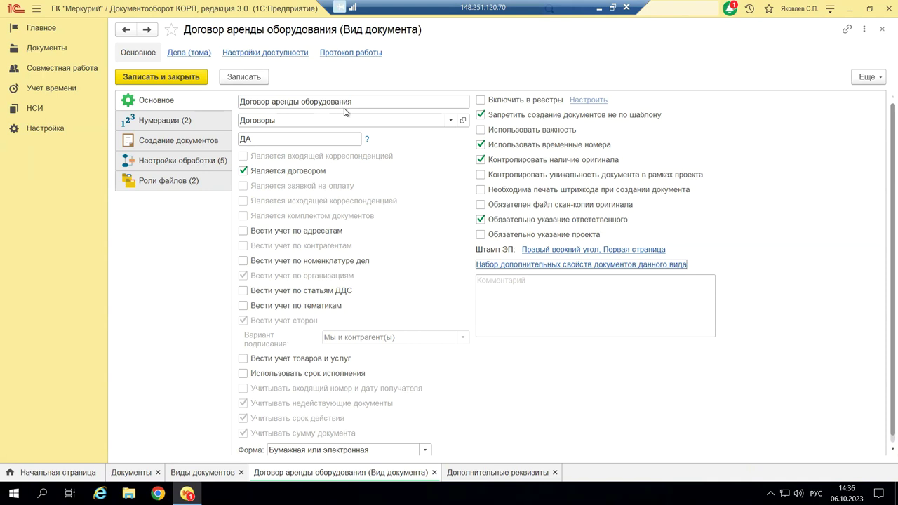
Review the document kind's numbering and document creation settings, including the template's attributes, files, categories and document access.
{"action": "left_click", "coordinate": [185, 121]}
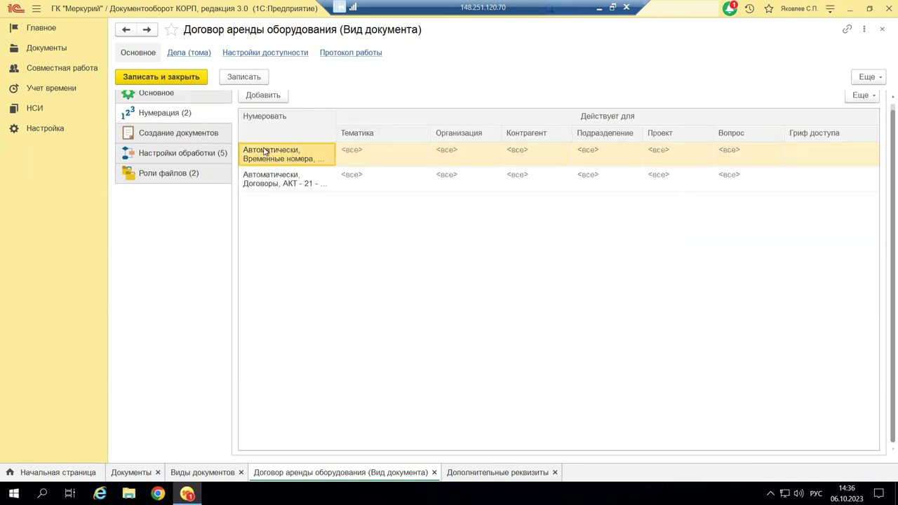
{"action": "scroll", "coordinate": [183, 158], "scroll_direction": "up", "scroll_amount": 1}
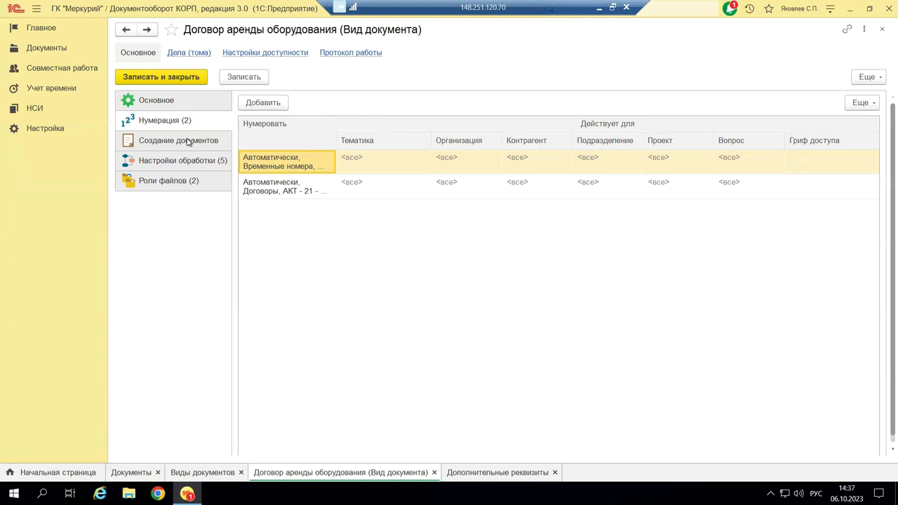
{"action": "left_click", "coordinate": [179, 141]}
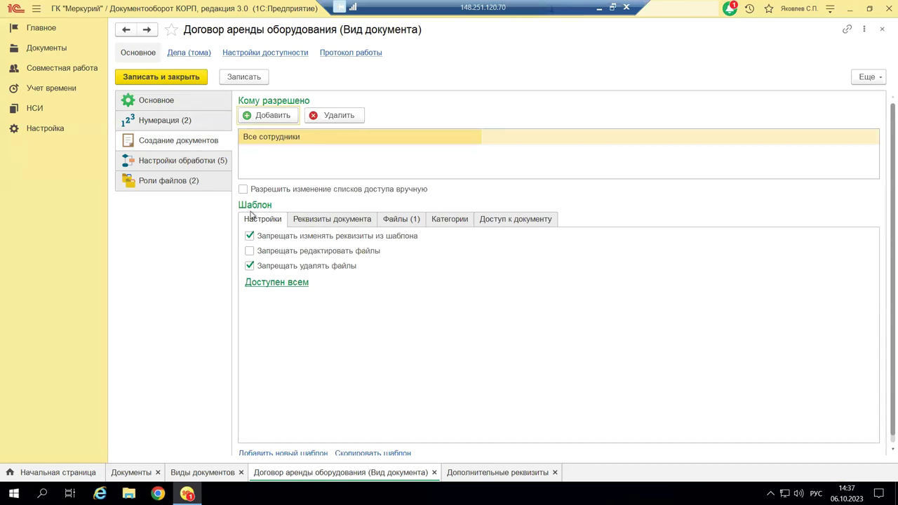
{"action": "left_click", "coordinate": [325, 217]}
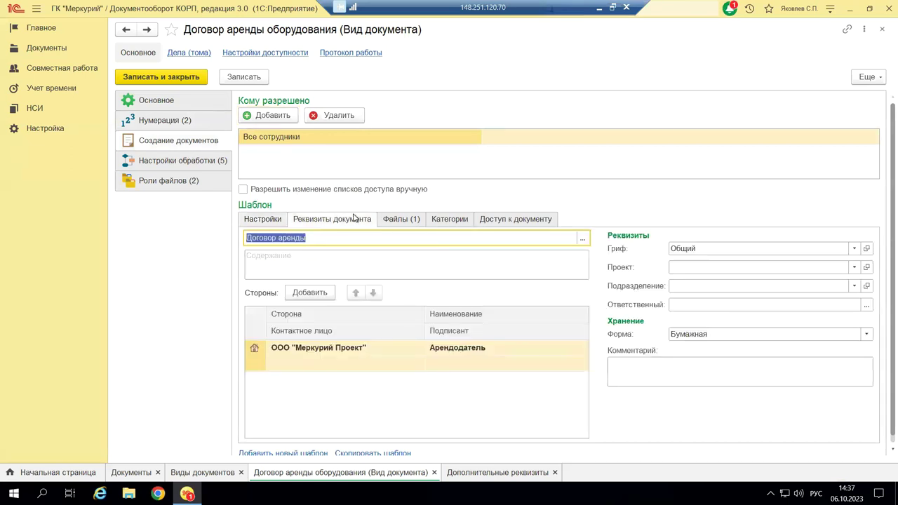
{"action": "left_click", "coordinate": [394, 220]}
{"action": "left_click", "coordinate": [459, 222]}
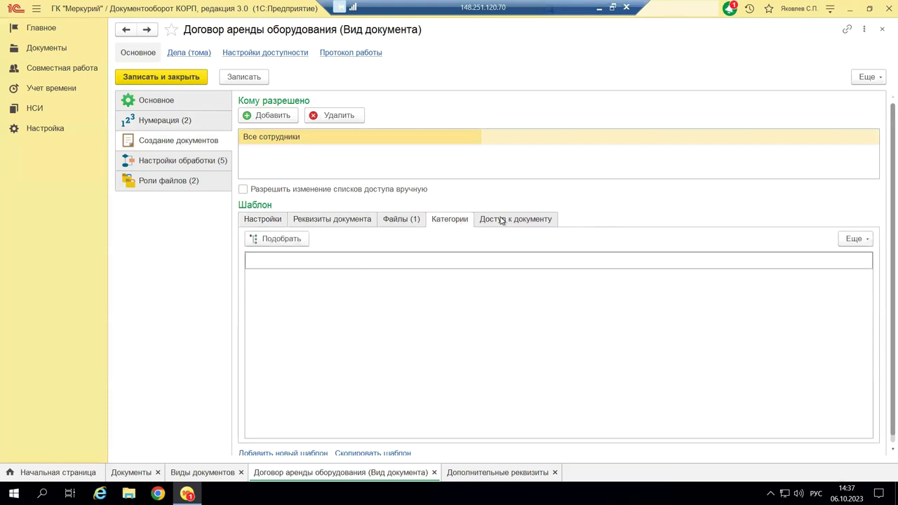
{"action": "left_click", "coordinate": [502, 221]}
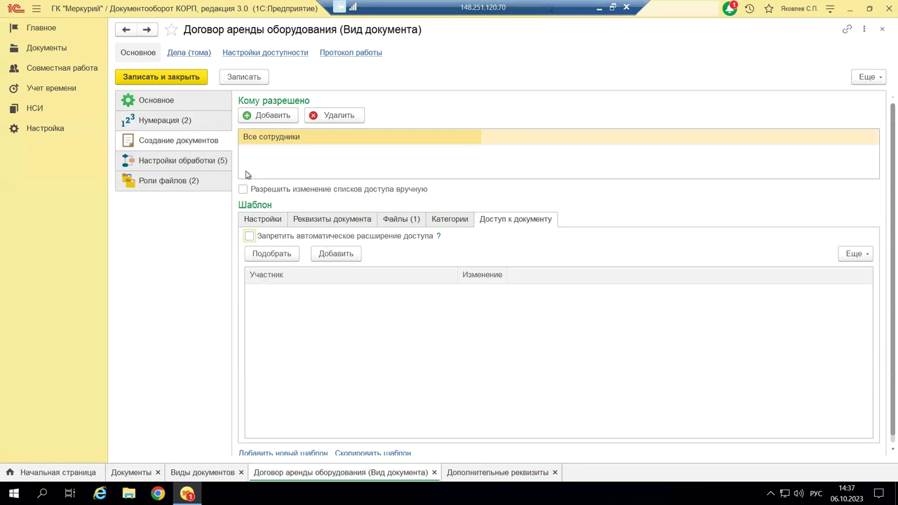
Show the processing settings, widen the Выбранные действия column, and go through the actions from Согласование договора to Сканирование и передача на учет.
{"action": "left_click", "coordinate": [174, 159]}
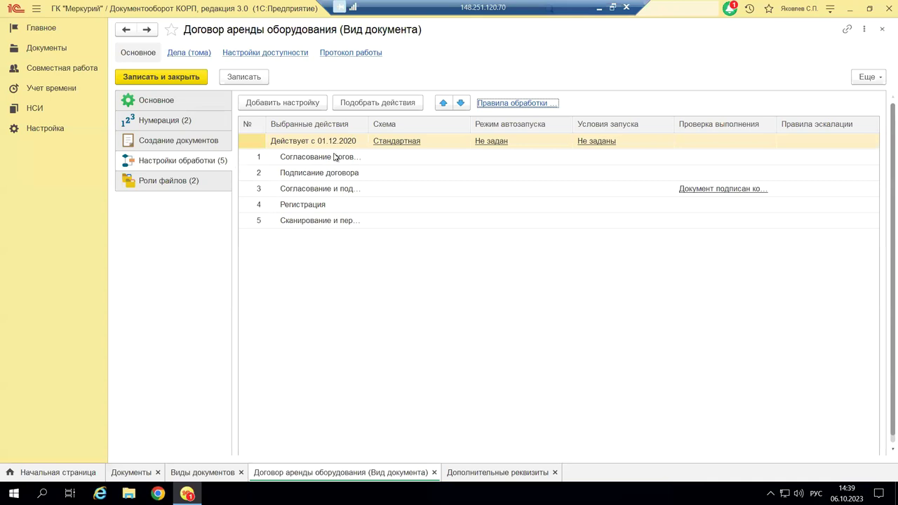
{"action": "left_click_drag", "start_coordinate": [368, 124], "coordinate": [467, 124]}
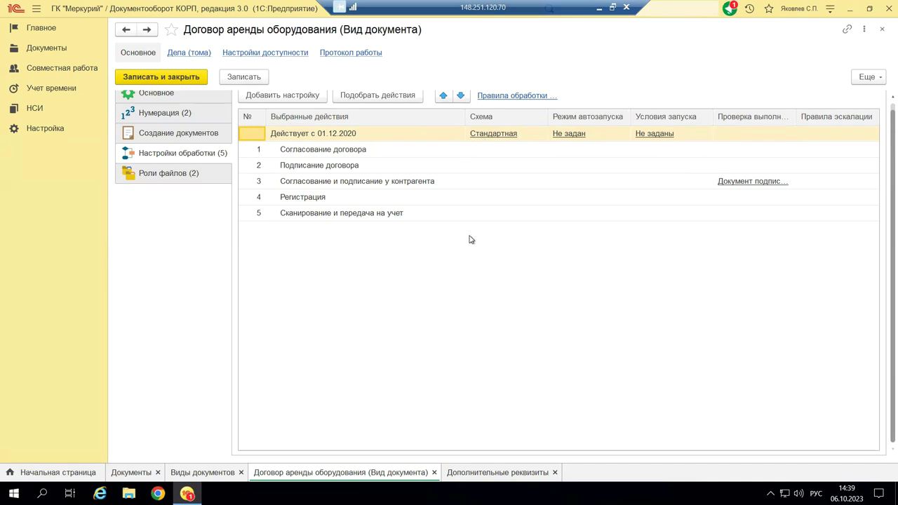
{"action": "left_click", "coordinate": [290, 152]}
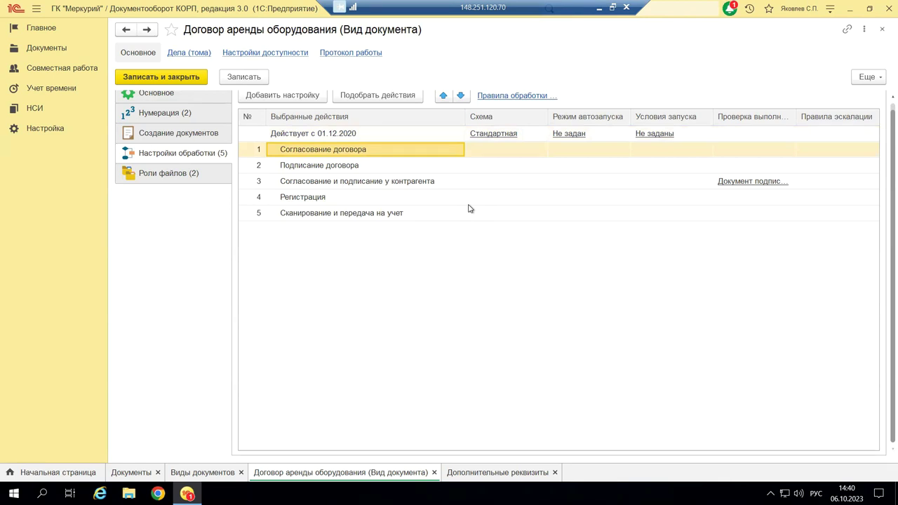
{"action": "left_click", "coordinate": [353, 167]}
{"action": "left_click", "coordinate": [353, 182]}
{"action": "left_click", "coordinate": [353, 197]}
{"action": "left_click", "coordinate": [353, 214]}
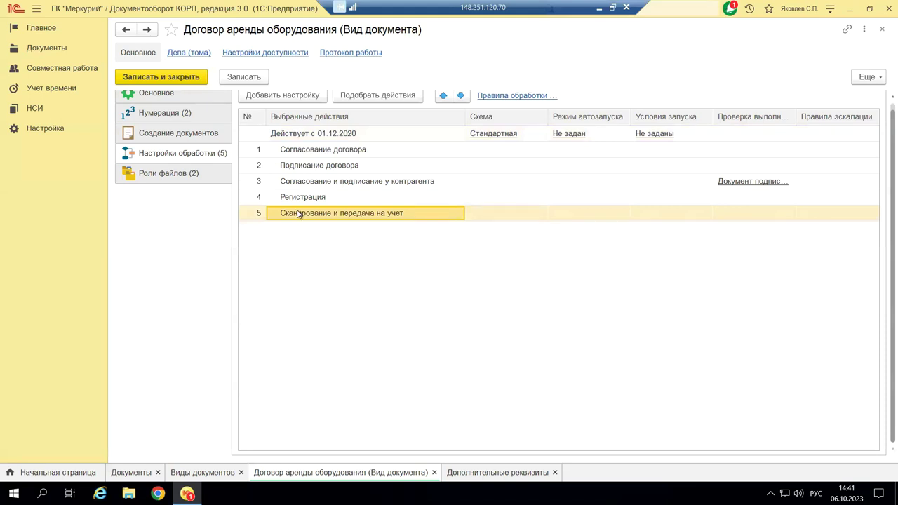
{"action": "left_click", "coordinate": [346, 149]}
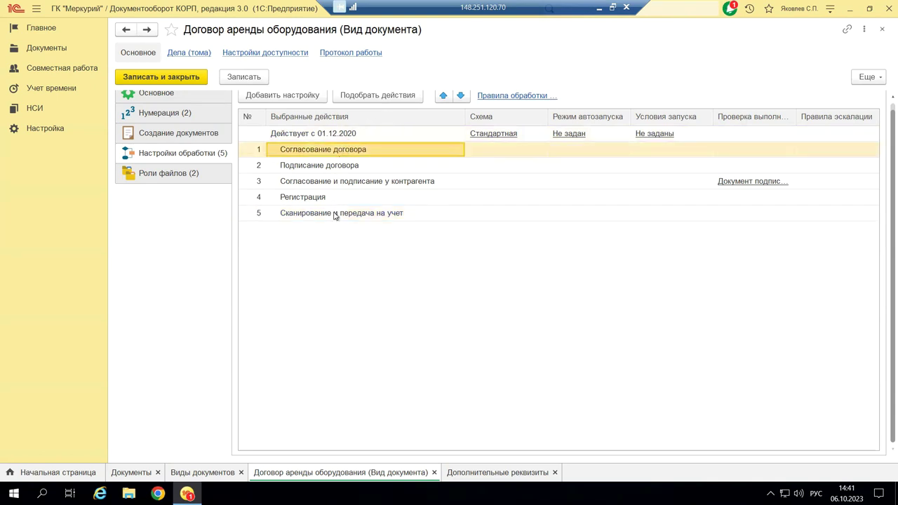
Open the Согласование договора action from the processing rules and examine its participants, order, deadline and condition.
{"action": "left_click", "coordinate": [499, 96]}
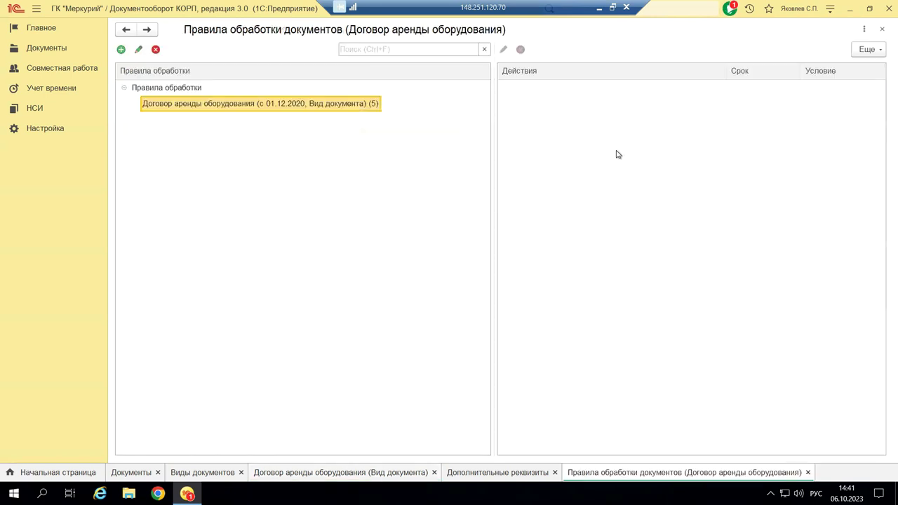
{"action": "double_click", "coordinate": [577, 91]}
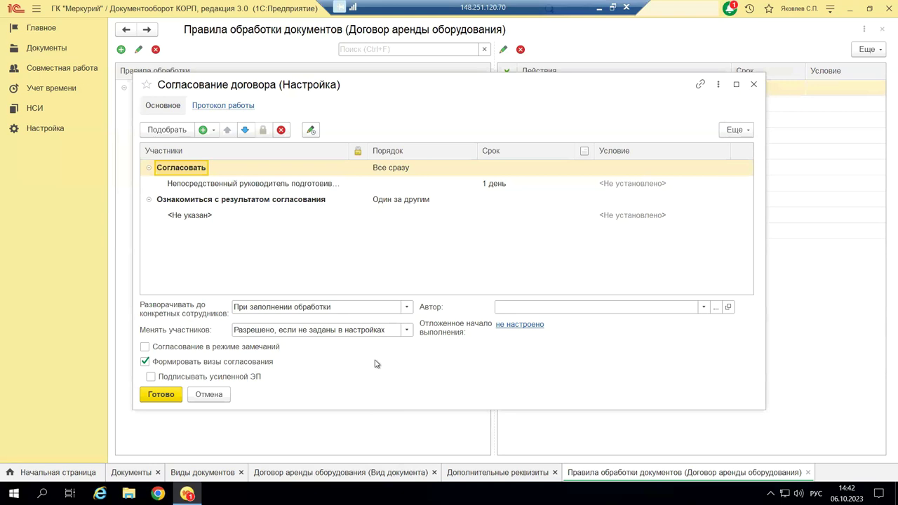
{"action": "left_click", "coordinate": [194, 216]}
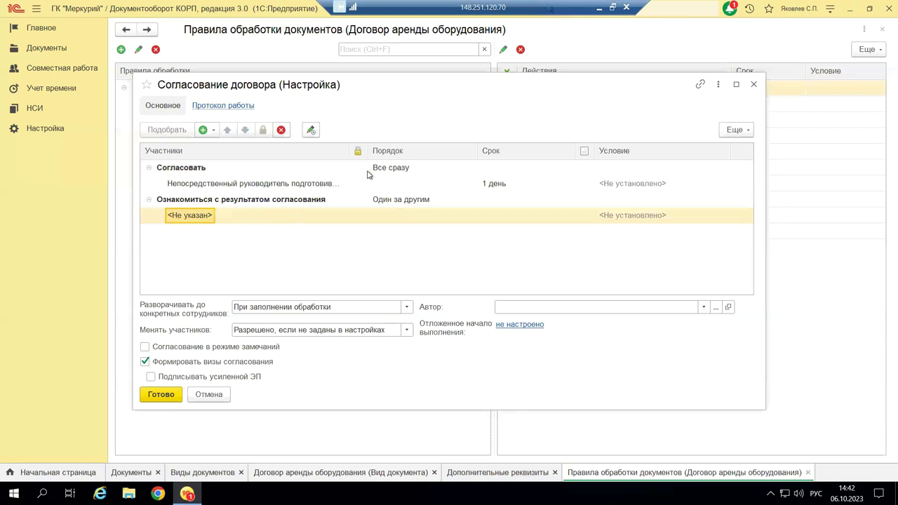
{"action": "left_click", "coordinate": [401, 172]}
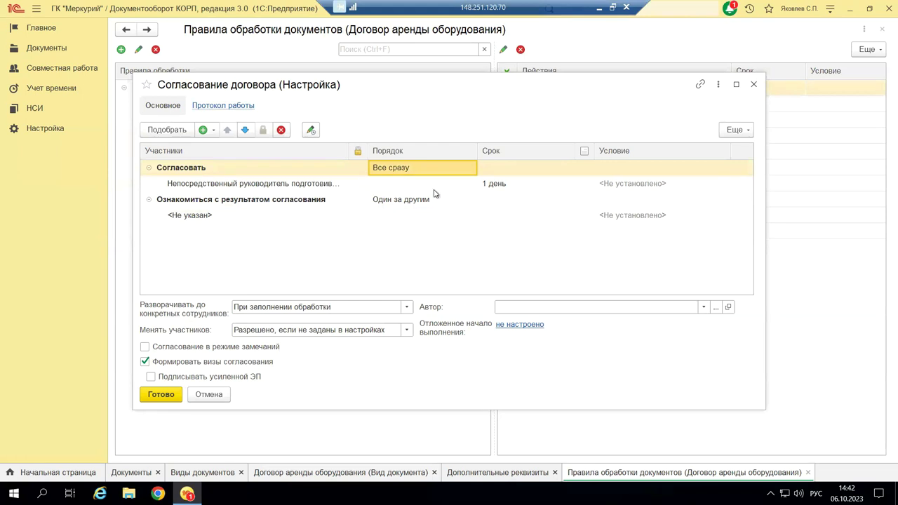
{"action": "left_click", "coordinate": [490, 167]}
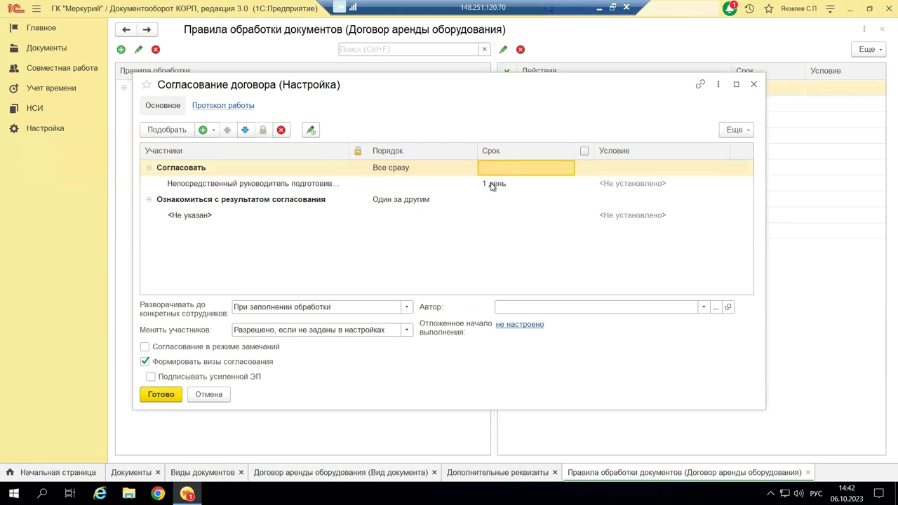
{"action": "left_click", "coordinate": [622, 184]}
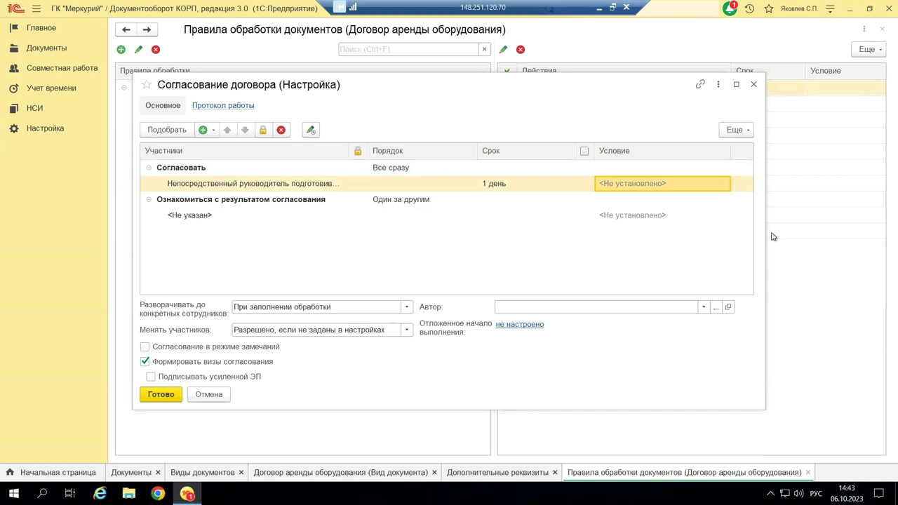
{"action": "left_click", "coordinate": [279, 182]}
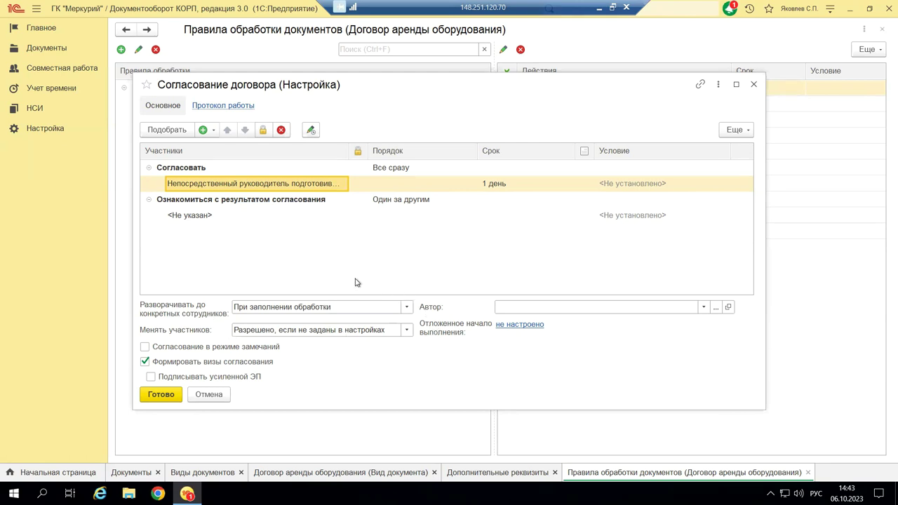
Examine the options for Разворачивать до конкретных сотрудников and the Менять участников setting of the Согласование договора action.
{"action": "left_click", "coordinate": [407, 307]}
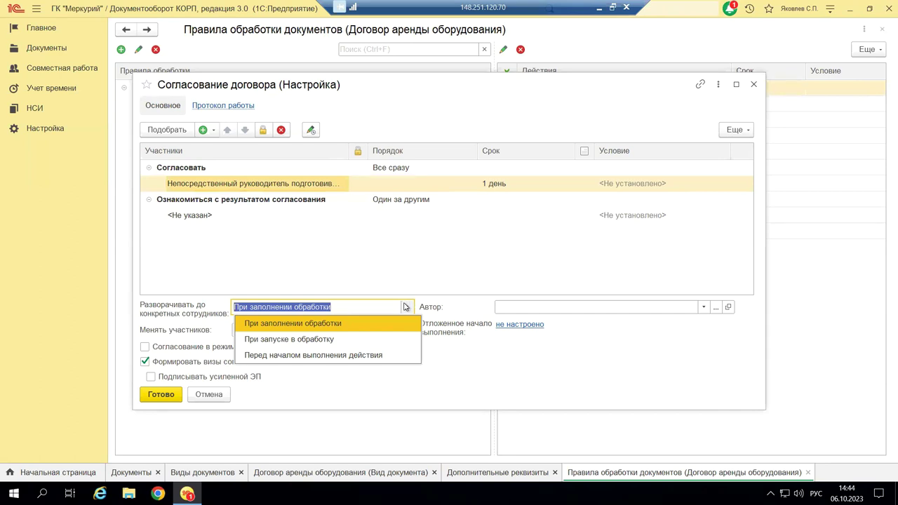
{"action": "left_click", "coordinate": [467, 349]}
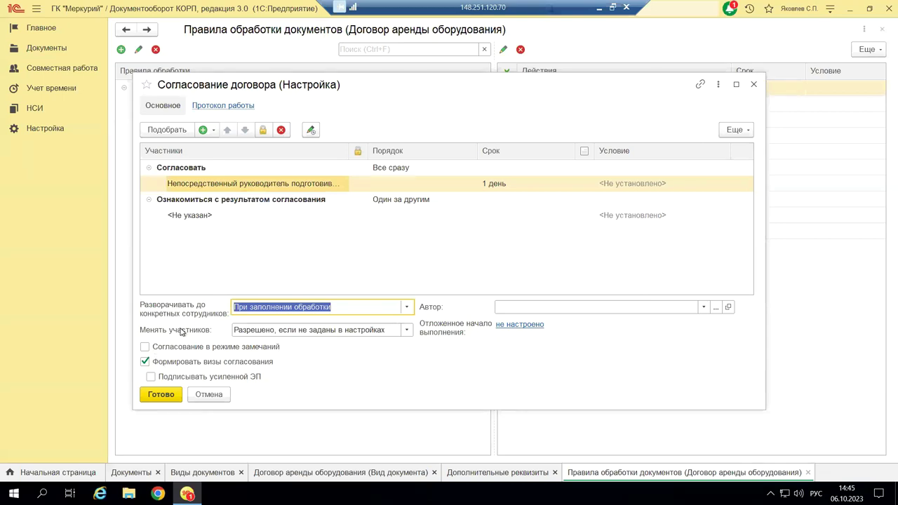
{"action": "mouse_move", "coordinate": [180, 332]}
Add a new stage to the participants of the Согласование договора action and check its condition field.
{"action": "left_click", "coordinate": [211, 132]}
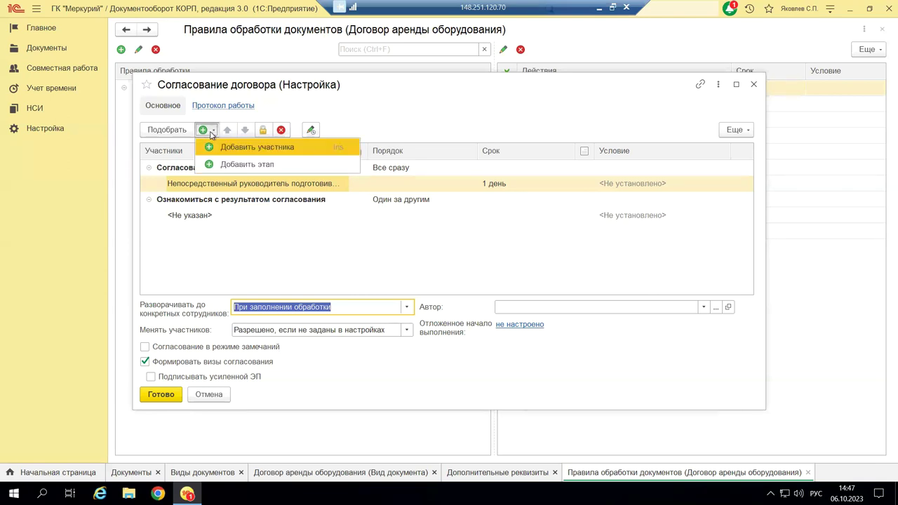
{"action": "left_click", "coordinate": [229, 167]}
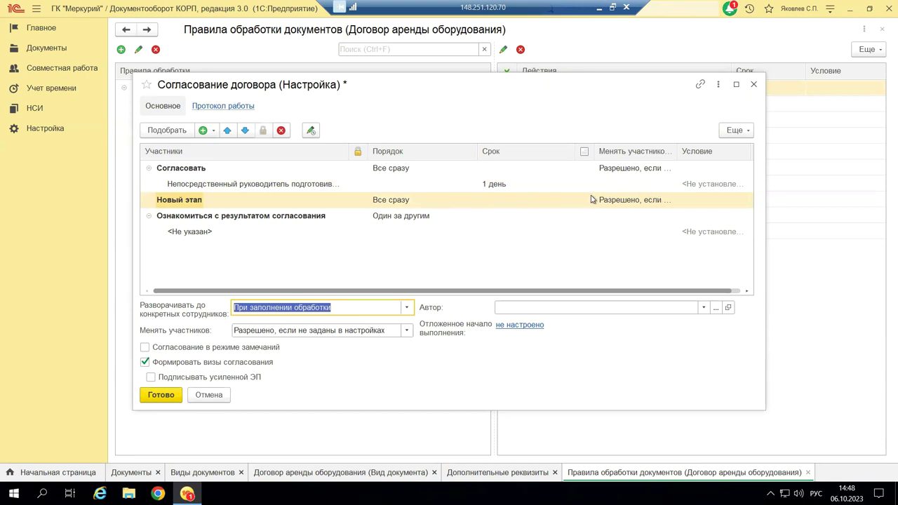
{"action": "left_click", "coordinate": [710, 200]}
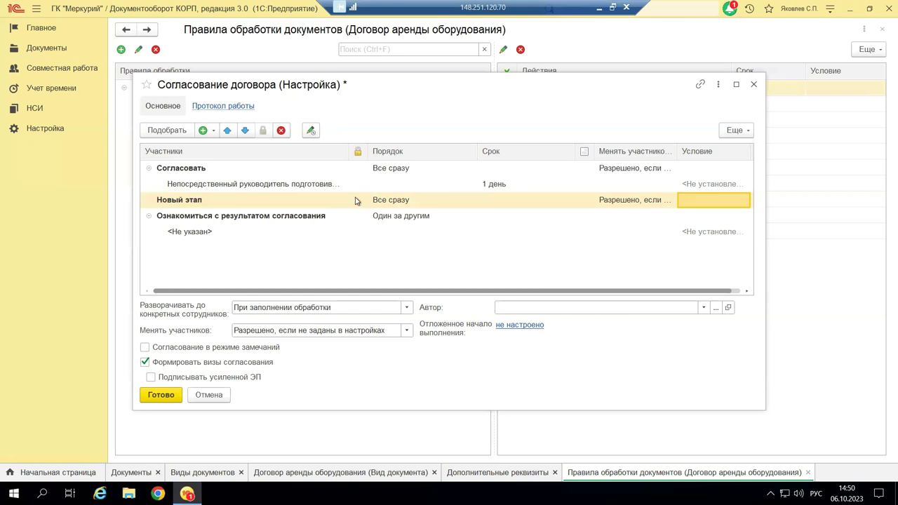
Protect the direct supervisor participant of the Согласовать stage from deletion, keeping the action's settings open.
{"action": "left_click", "coordinate": [357, 185]}
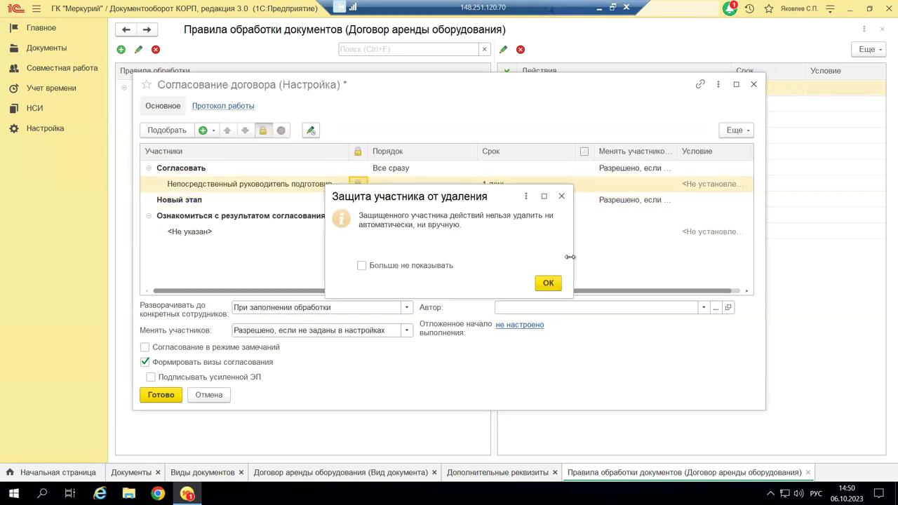
{"action": "left_click", "coordinate": [548, 284]}
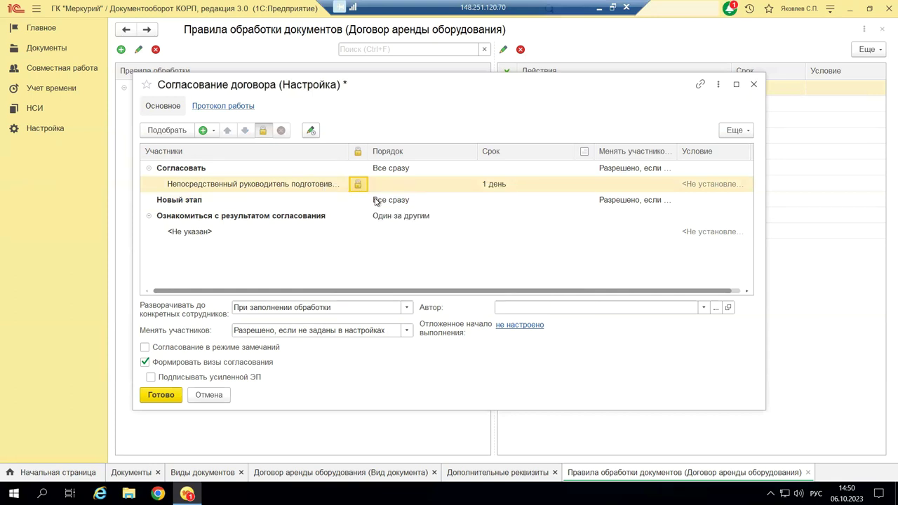
{"action": "left_click", "coordinate": [753, 84]}
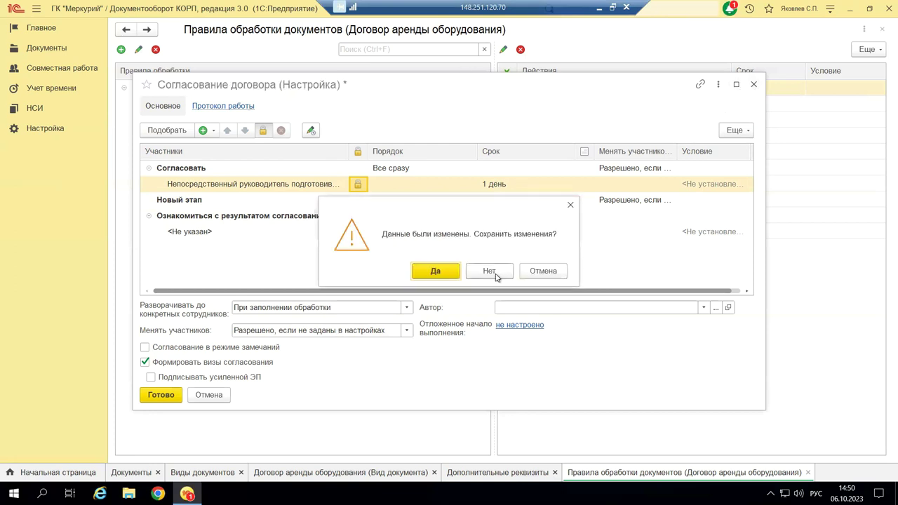
{"action": "left_click", "coordinate": [570, 204]}
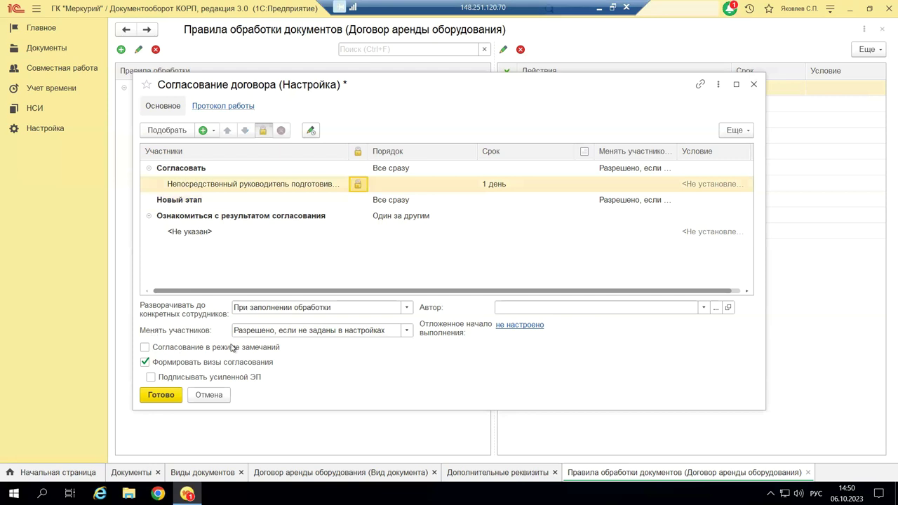
Widen the Менять участников этапа column and set it to Разрешено for the Согласовать stage.
{"action": "left_click_drag", "start_coordinate": [677, 151], "coordinate": [733, 151]}
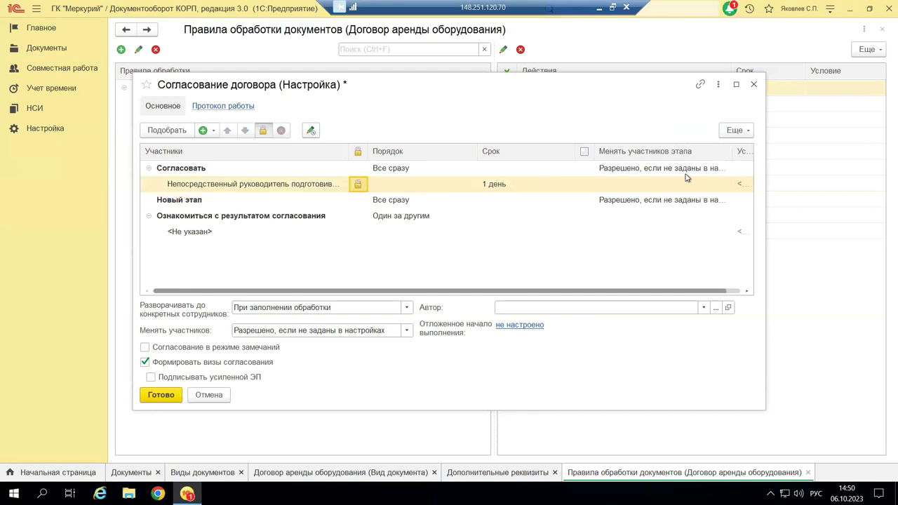
{"action": "double_click", "coordinate": [684, 169]}
{"action": "left_click", "coordinate": [723, 172]}
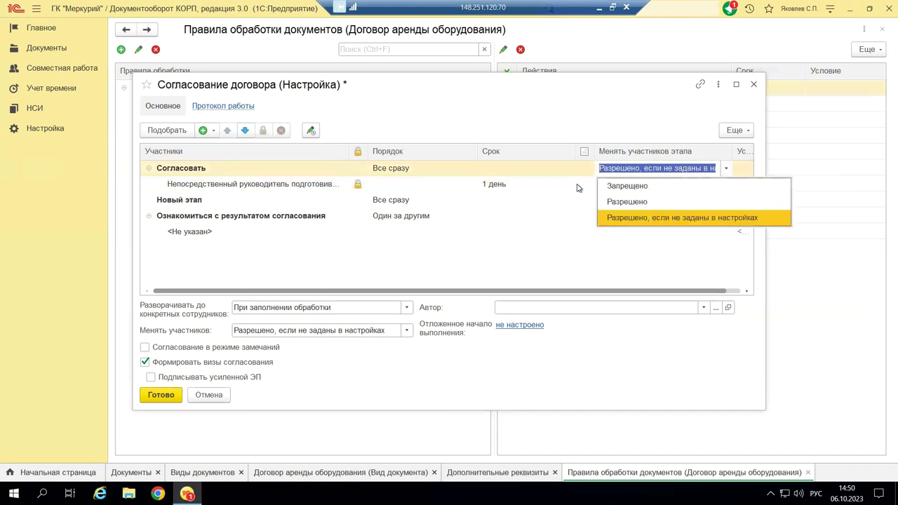
{"action": "left_click", "coordinate": [620, 202]}
{"action": "left_click", "coordinate": [646, 239]}
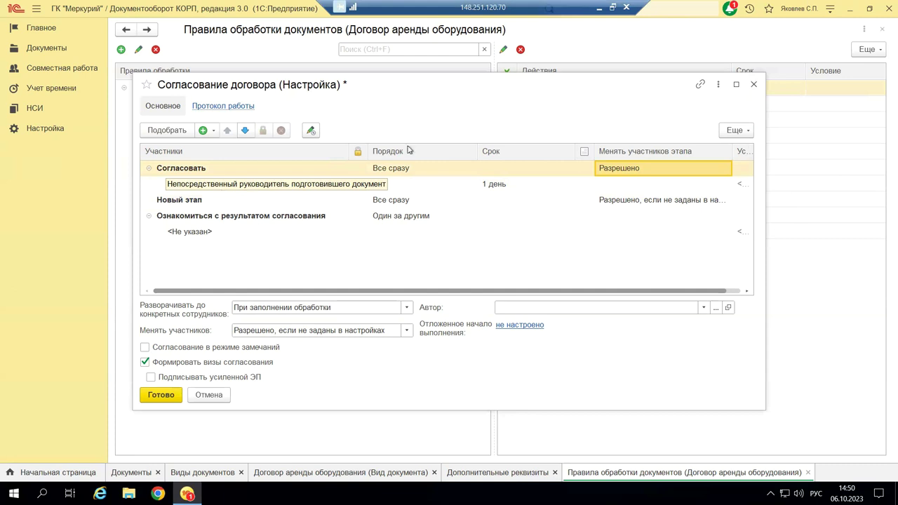
Close the Согласование договора settings without saving the changes, and close the processing rules.
{"action": "left_click", "coordinate": [755, 84]}
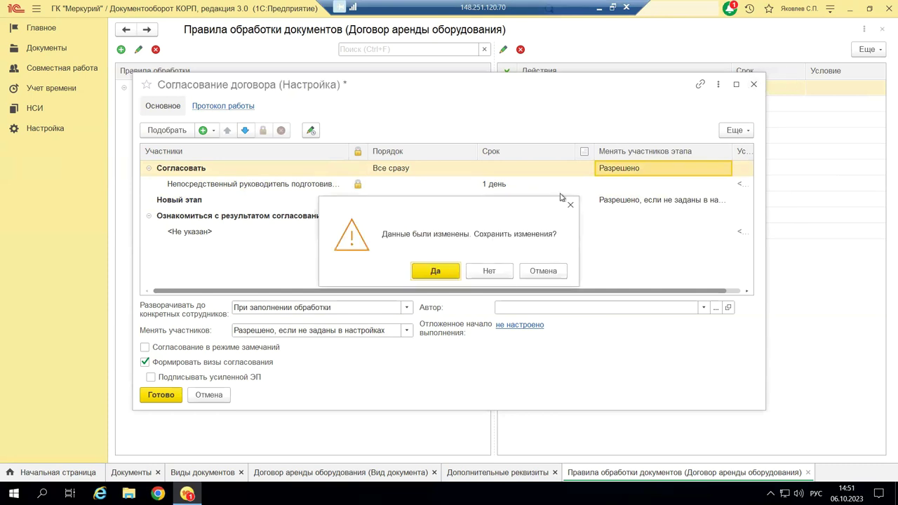
{"action": "left_click", "coordinate": [489, 272]}
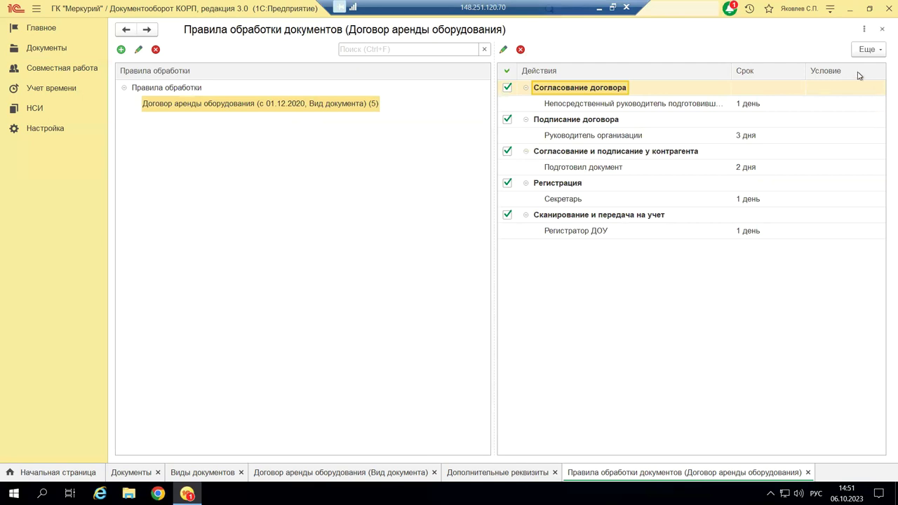
{"action": "left_click", "coordinate": [882, 29]}
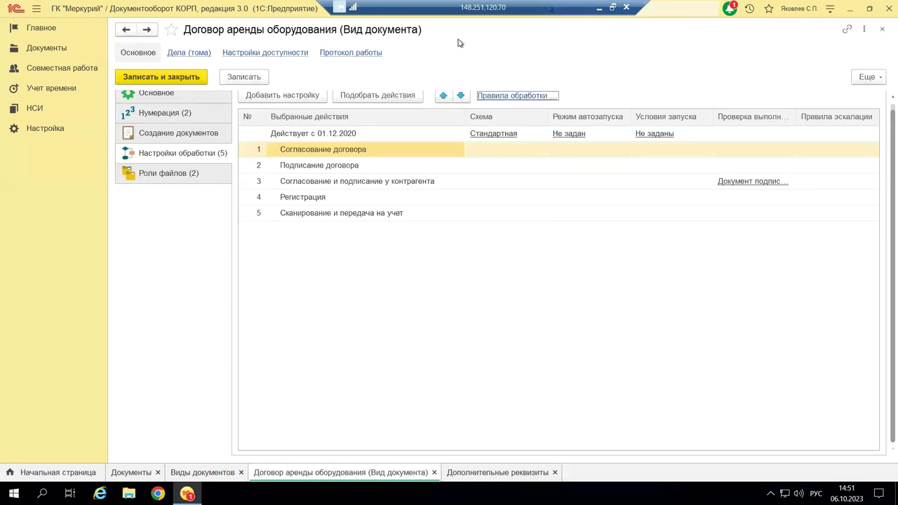
From the documents list, create a new document of the kind Договор аренды оборудования, searching for "Дого".
{"action": "left_click", "coordinate": [34, 49]}
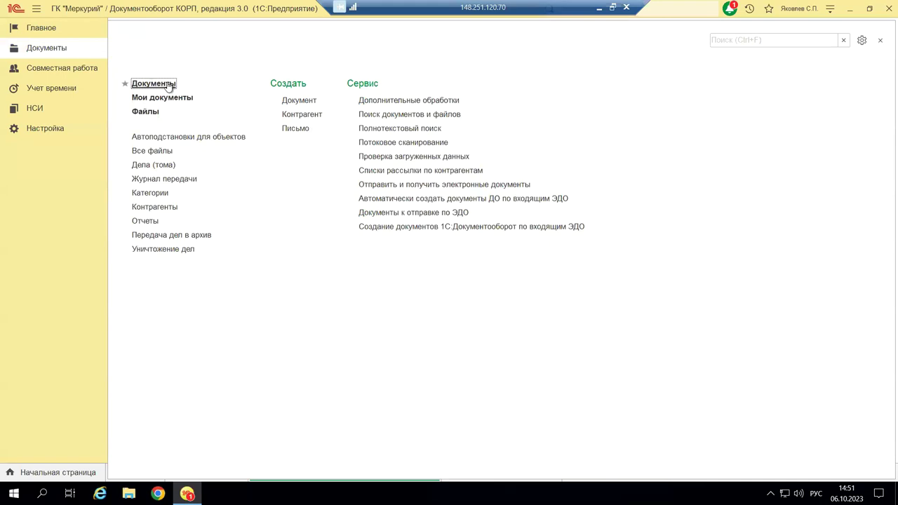
{"action": "left_click", "coordinate": [153, 83]}
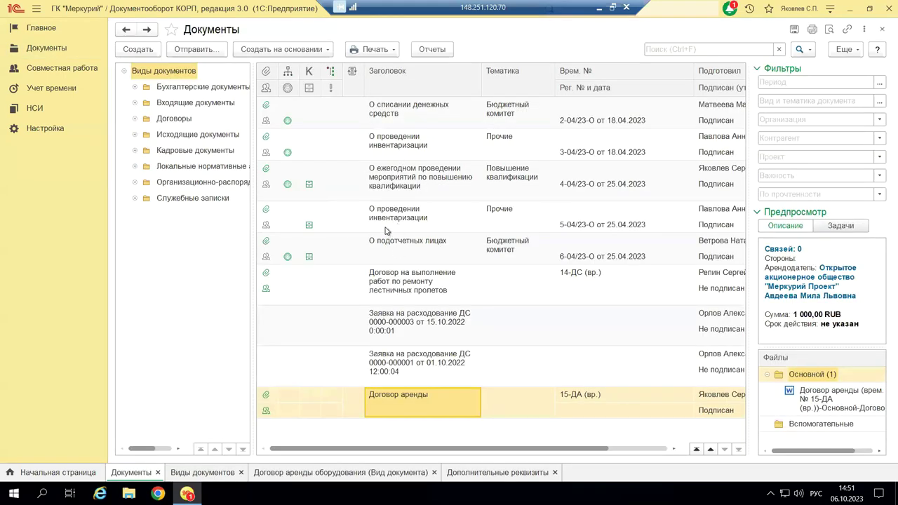
{"action": "left_click", "coordinate": [148, 48]}
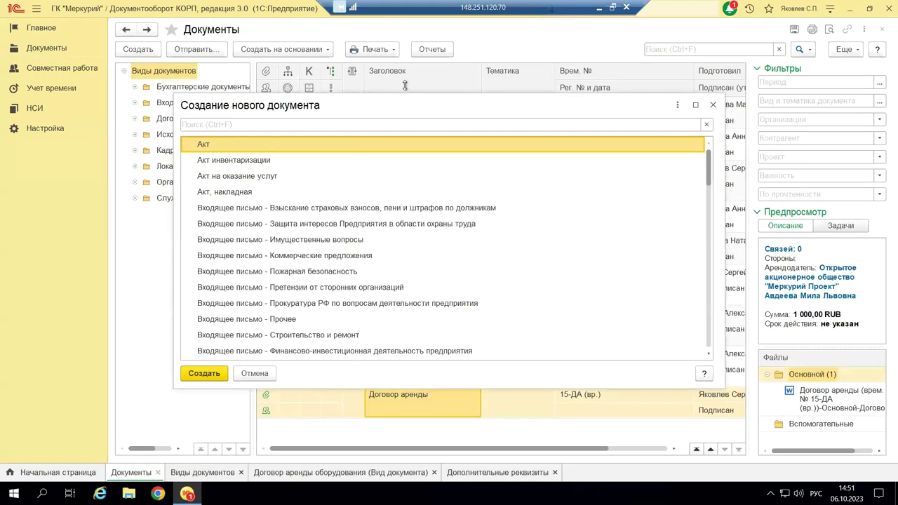
{"action": "left_click", "coordinate": [229, 123]}
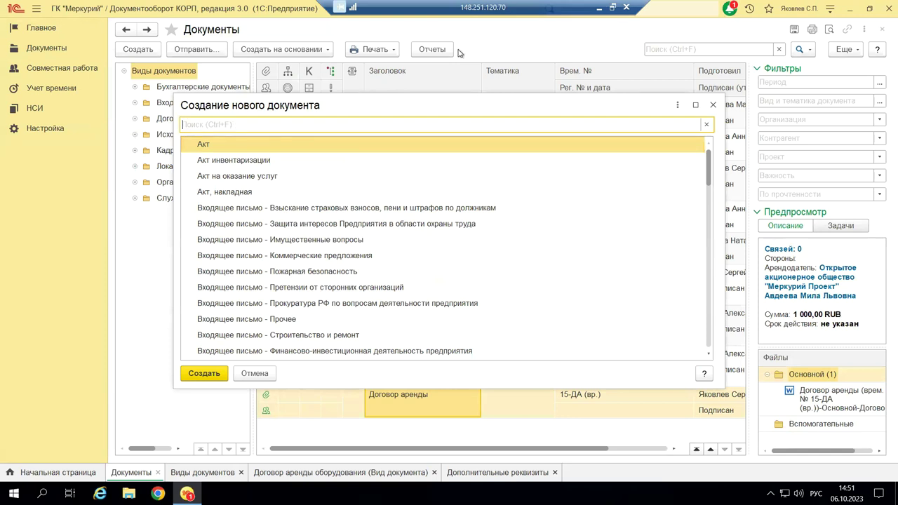
{"action": "type", "text": "Дого"}
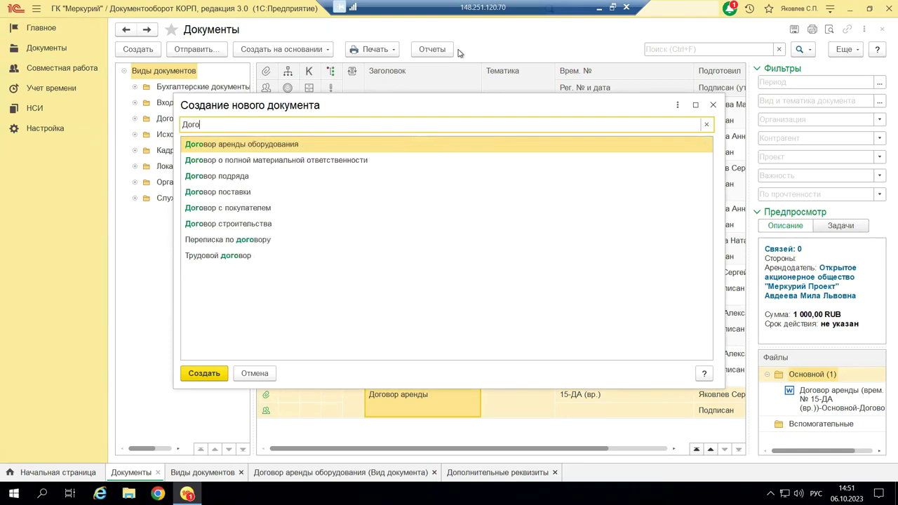
{"action": "double_click", "coordinate": [288, 144]}
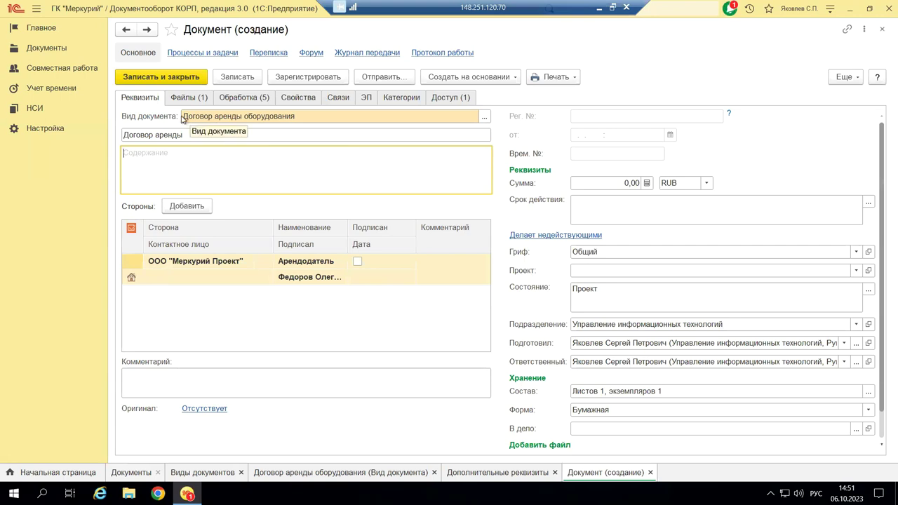
Check the document kind and the title filled in on the new document card.
{"action": "left_click", "coordinate": [301, 118]}
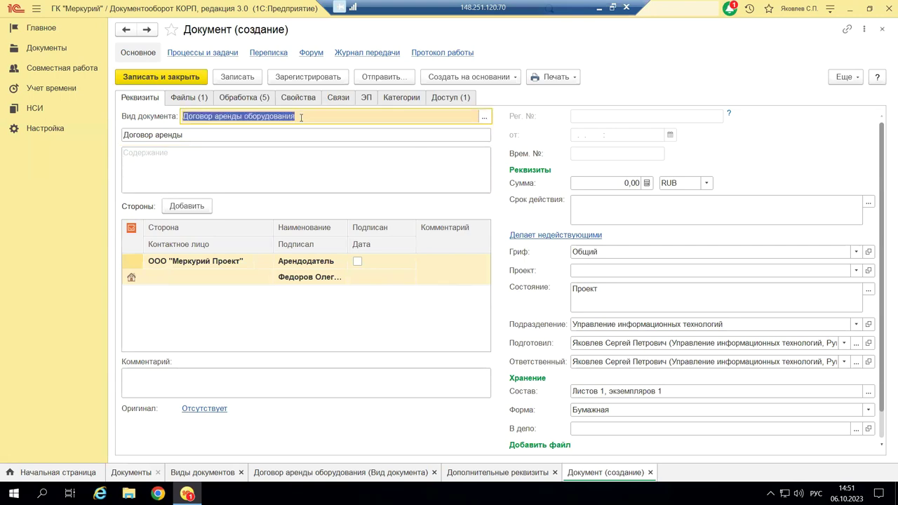
{"action": "left_click", "coordinate": [184, 133]}
{"action": "left_click", "coordinate": [187, 135]}
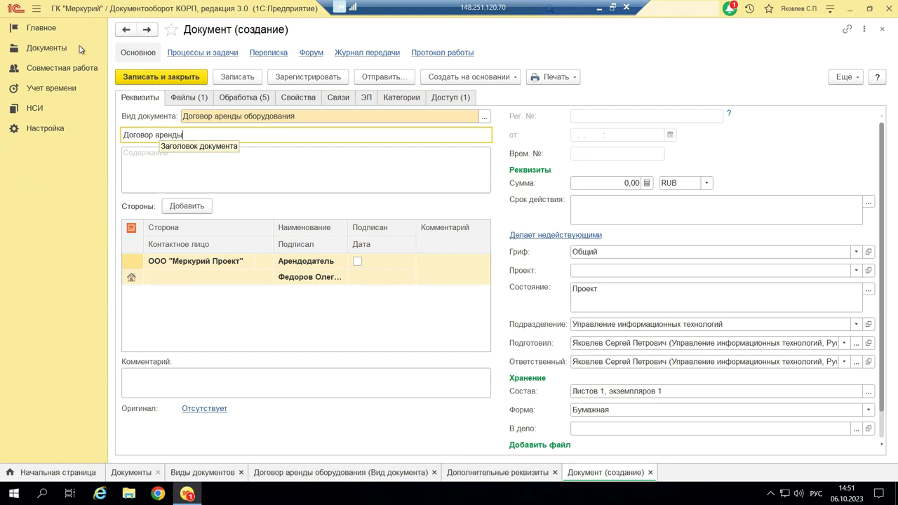
Revisit the documents list and the Договор аренды оборудования kind card, and return to the title of the new document.
{"action": "left_click", "coordinate": [42, 47]}
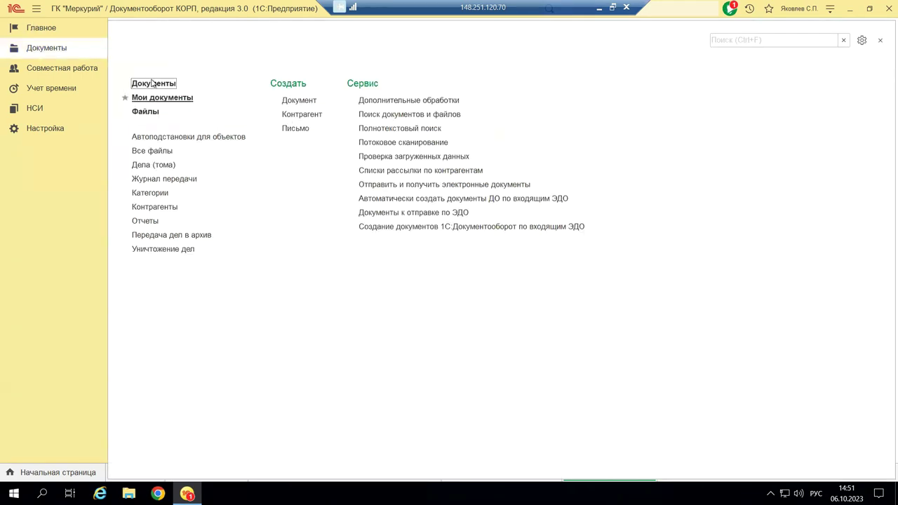
{"action": "left_click", "coordinate": [153, 84]}
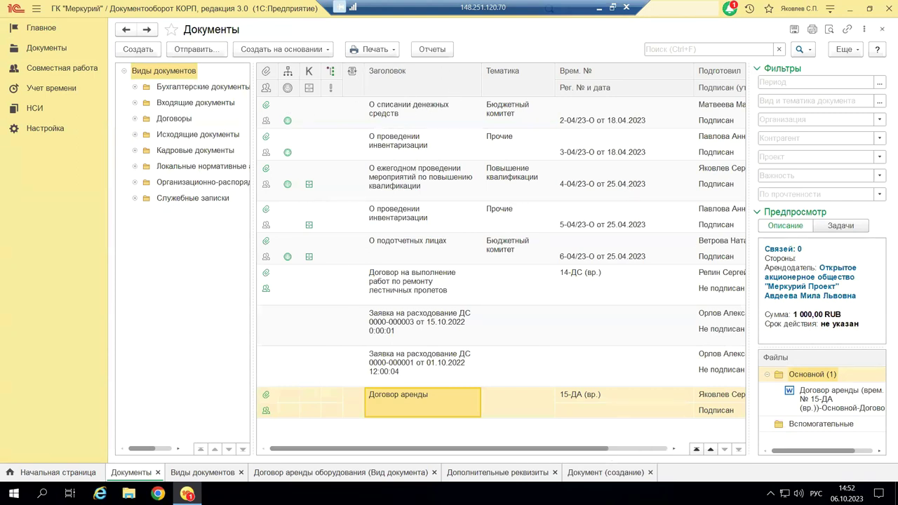
{"action": "left_click", "coordinate": [362, 472]}
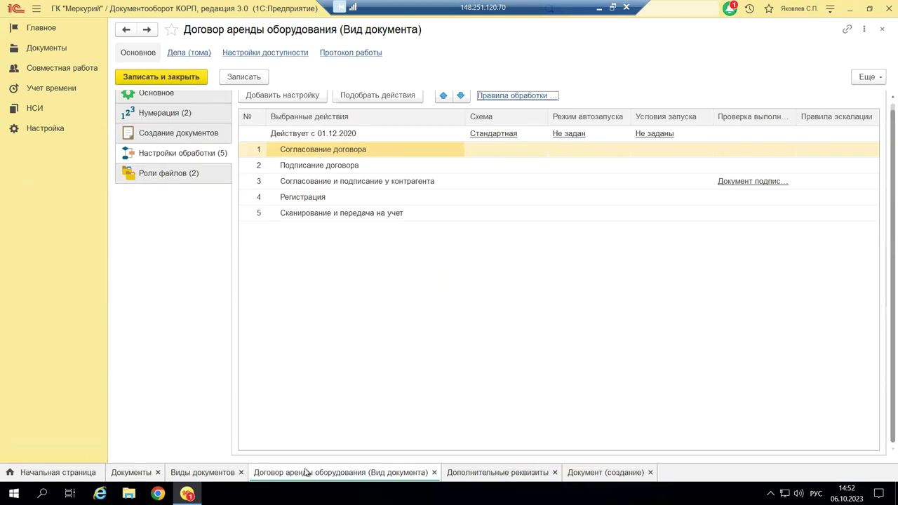
{"action": "scroll", "coordinate": [369, 168], "scroll_direction": "up", "scroll_amount": 1}
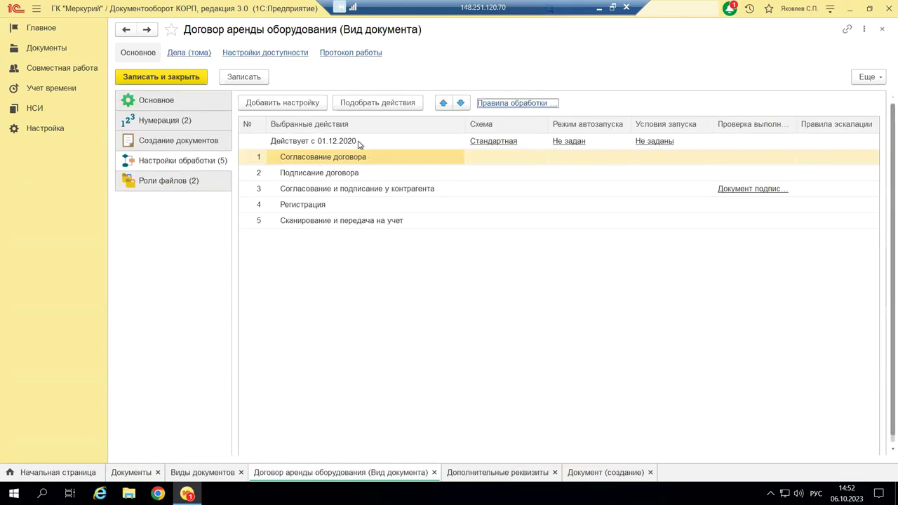
{"action": "left_click", "coordinate": [488, 474]}
{"action": "left_click", "coordinate": [605, 472]}
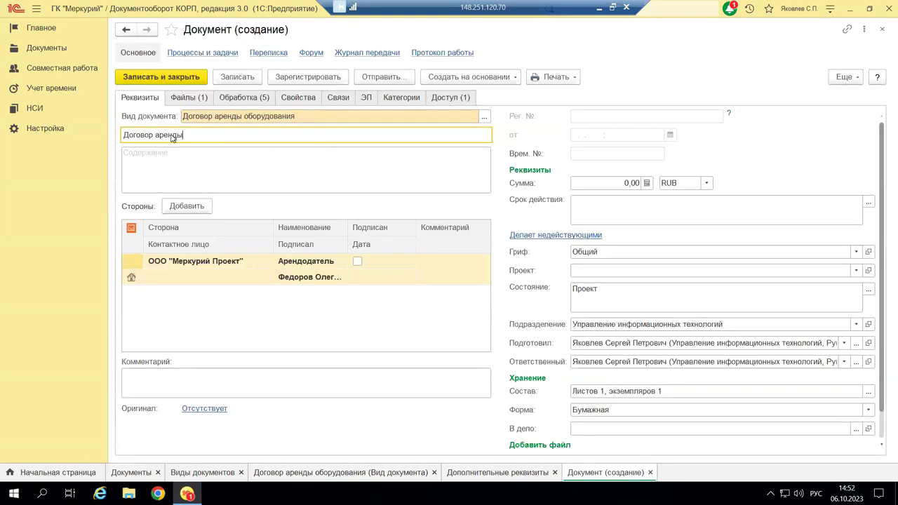
{"action": "left_click_drag", "start_coordinate": [194, 136], "coordinate": [121, 129]}
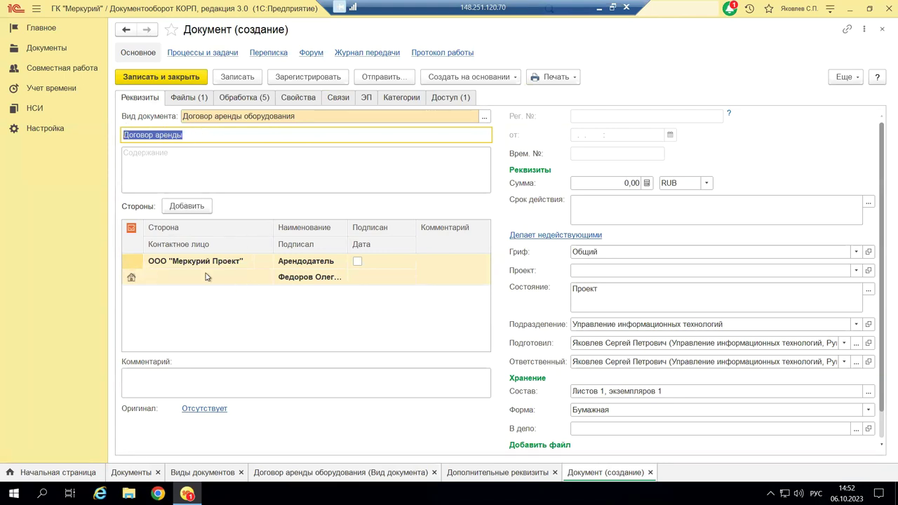
Add the first counterparty listed under Контрагенты as the second party to the contract.
{"action": "left_click", "coordinate": [196, 205]}
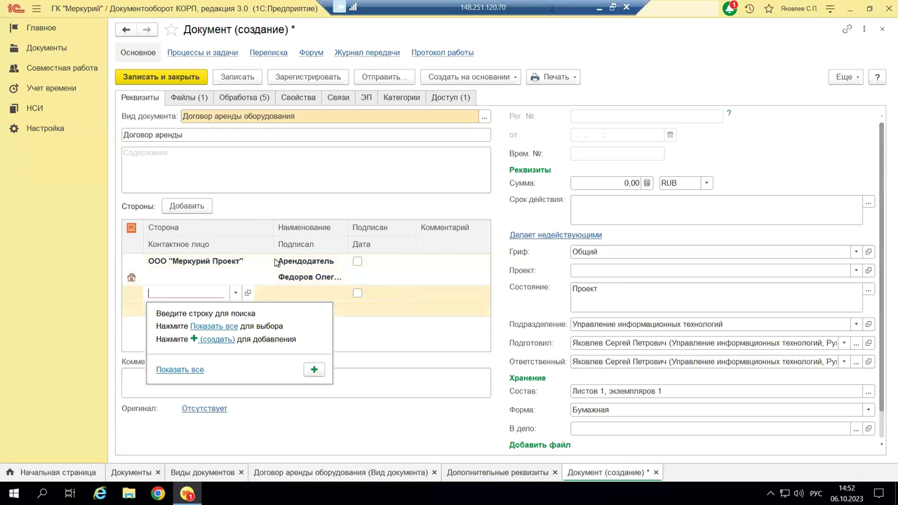
{"action": "left_click", "coordinate": [215, 327]}
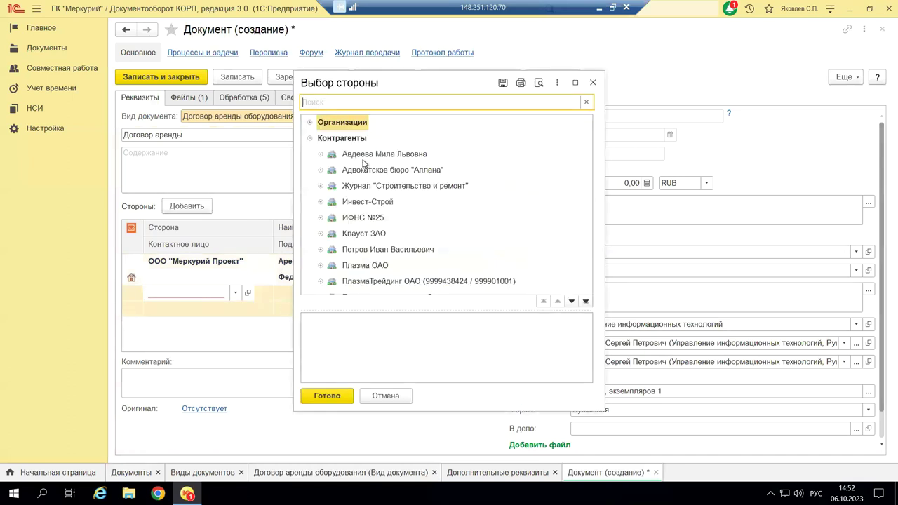
{"action": "left_click", "coordinate": [358, 156]}
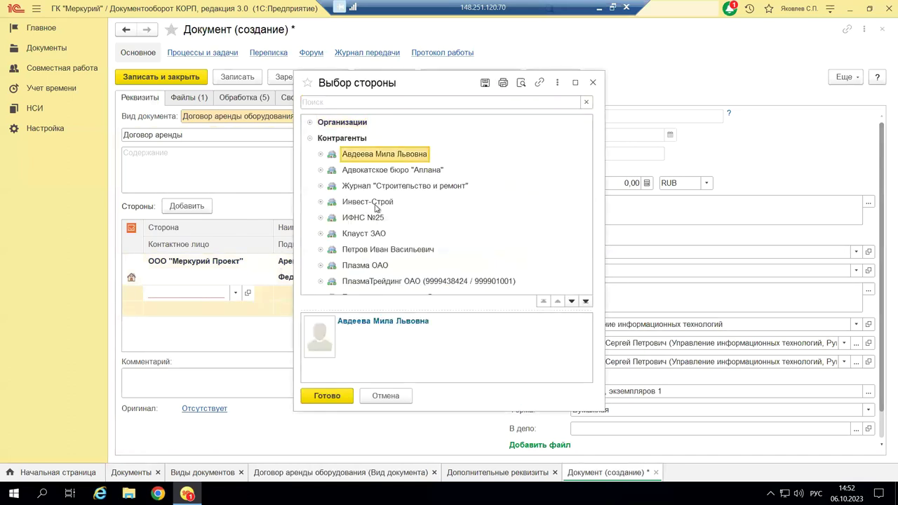
{"action": "left_click", "coordinate": [313, 398]}
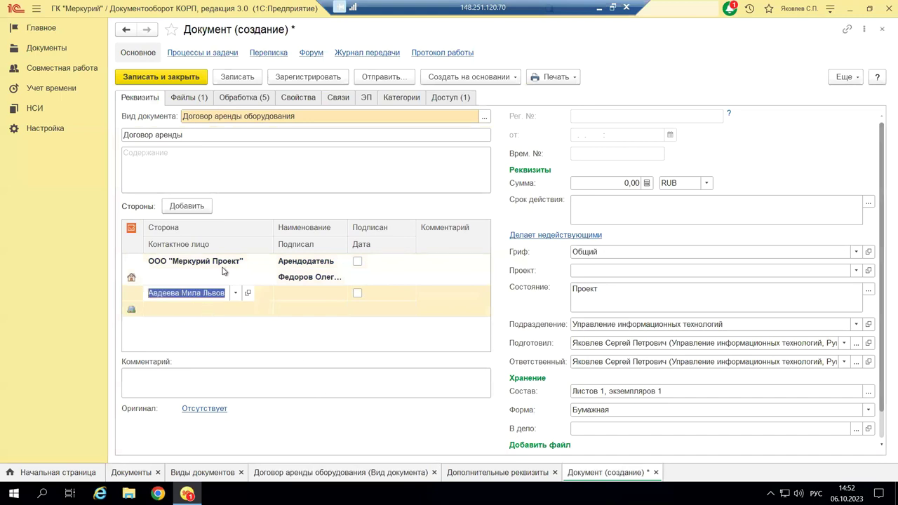
{"action": "left_click", "coordinate": [236, 348]}
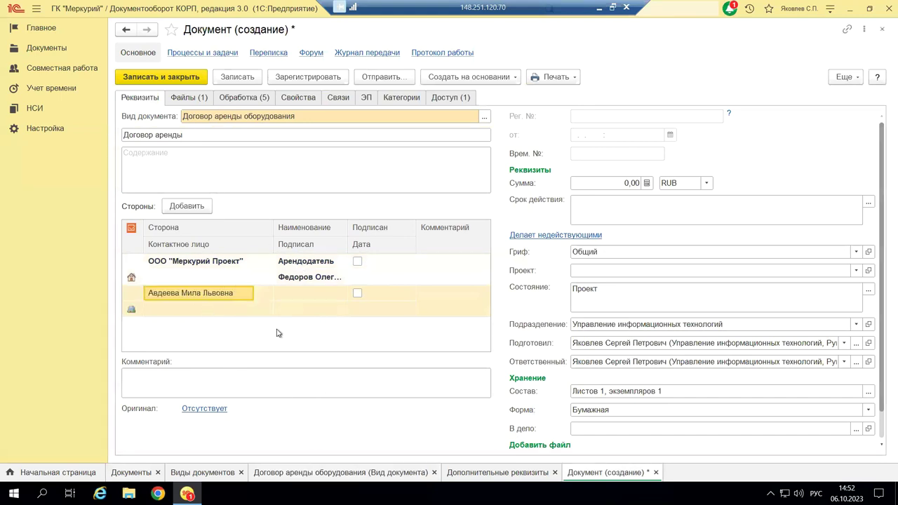
Set the contact person ЛПР as the signatory for the second party.
{"action": "left_click", "coordinate": [286, 308]}
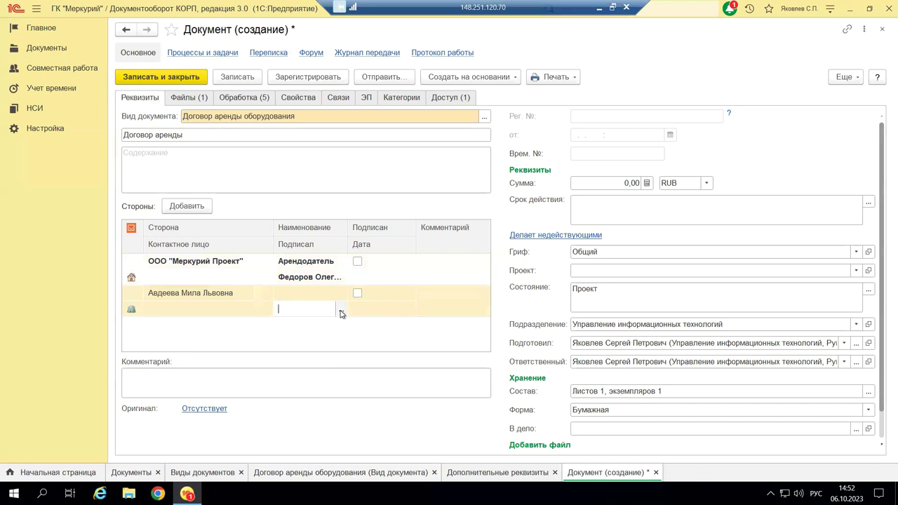
{"action": "left_click", "coordinate": [341, 310]}
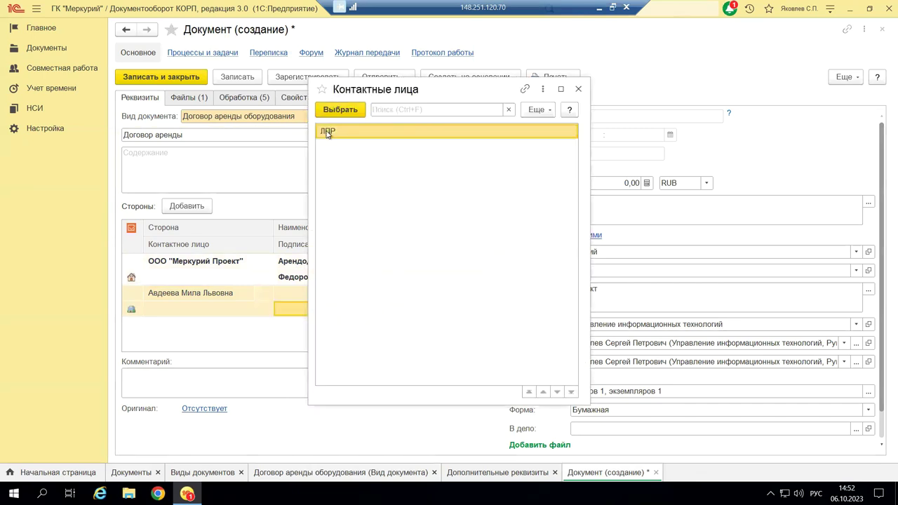
{"action": "key", "text": "Escape"}
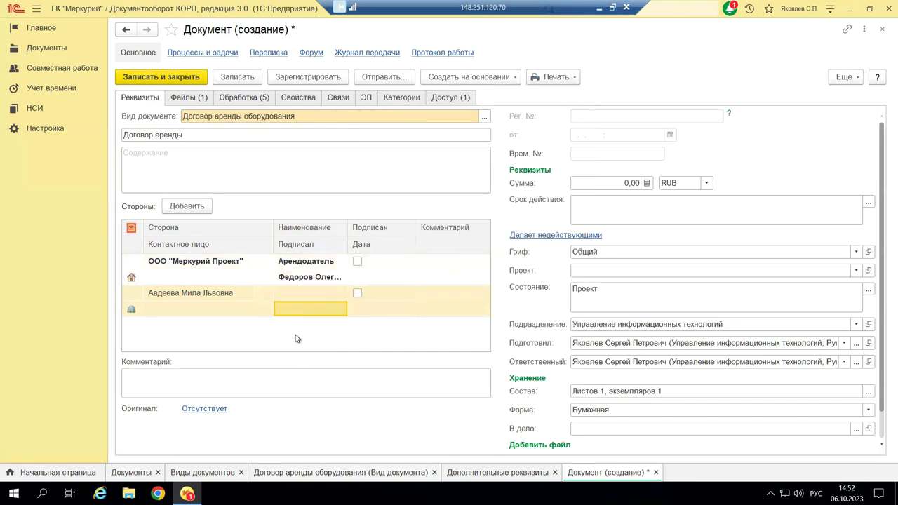
{"action": "left_click", "coordinate": [314, 315]}
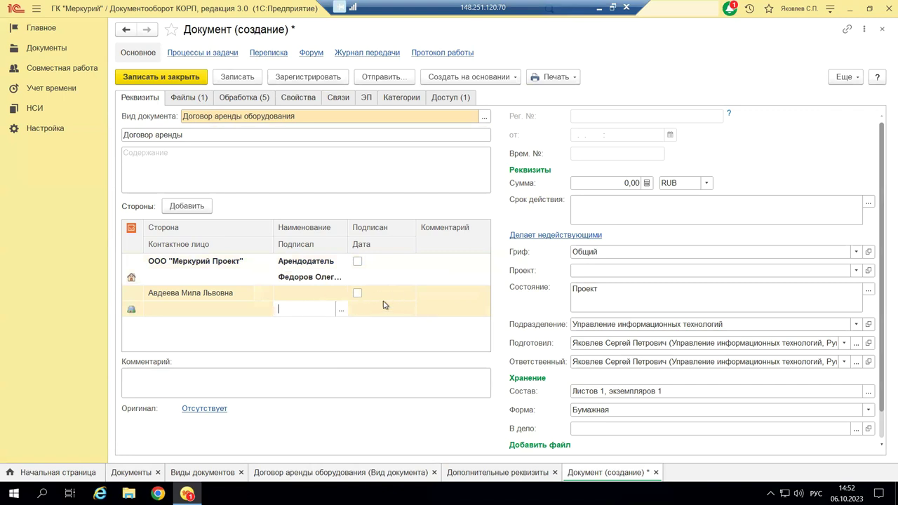
{"action": "left_click", "coordinate": [342, 309]}
{"action": "double_click", "coordinate": [353, 131]}
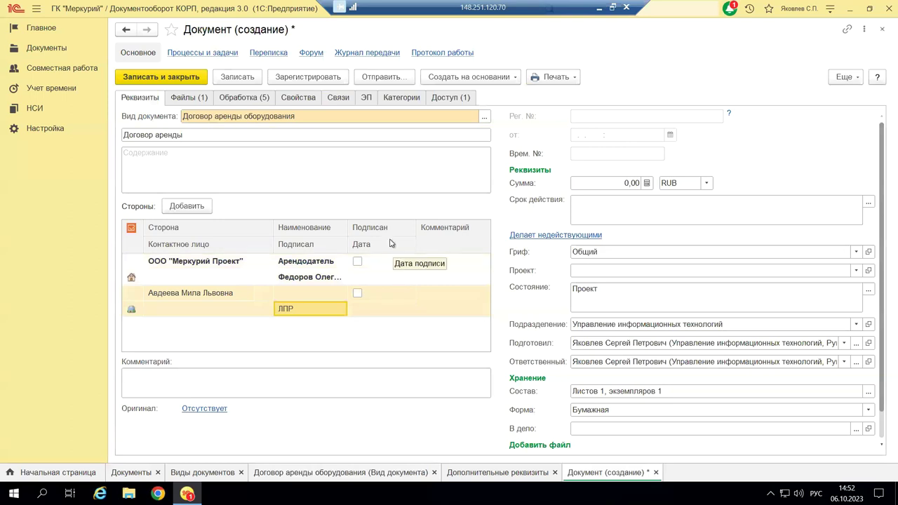
Set the contract amount to 10 000 RUB and save the document without closing it.
{"action": "left_click", "coordinate": [619, 183]}
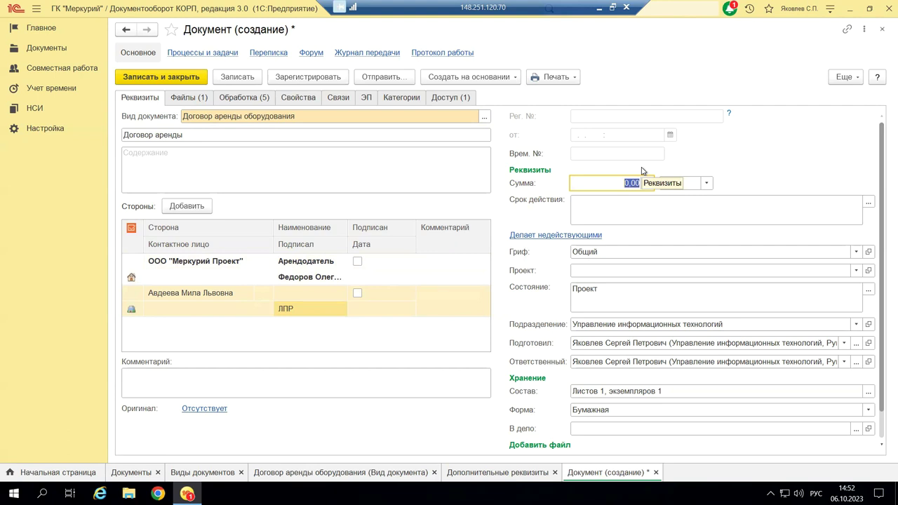
{"action": "type", "text": "10000"}
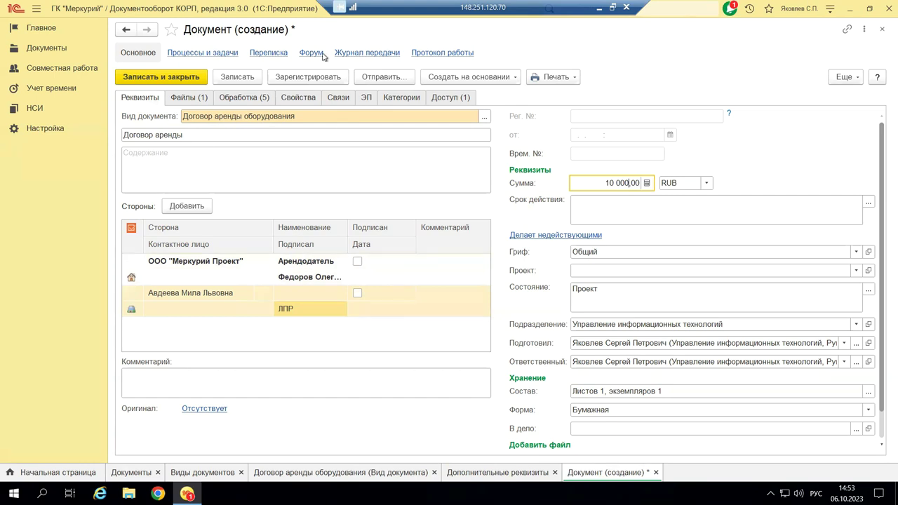
{"action": "left_click", "coordinate": [237, 77]}
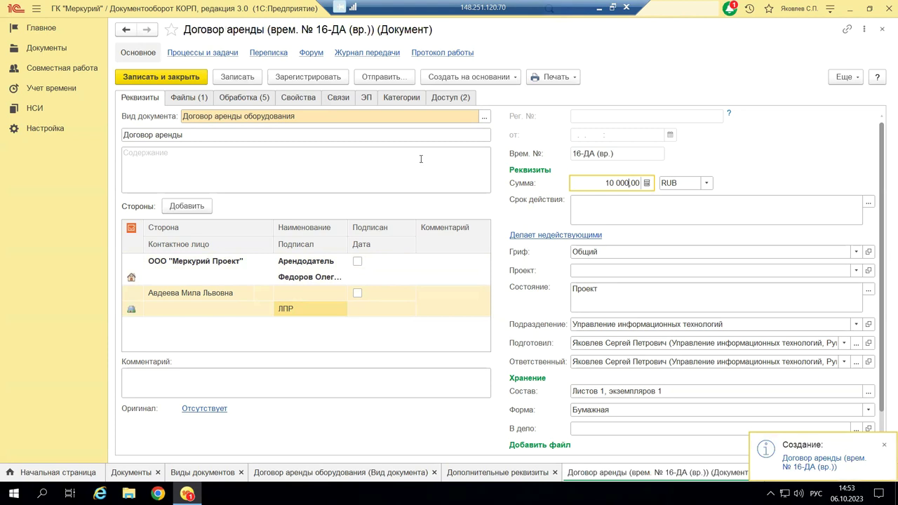
Examine the document's attached files in the Основной and Вспомогательные folders.
{"action": "left_click", "coordinate": [177, 98]}
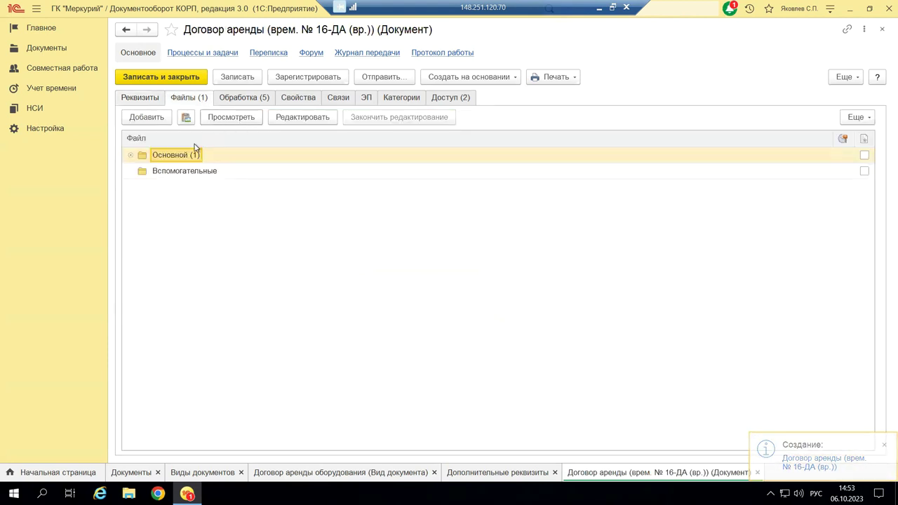
{"action": "left_click", "coordinate": [131, 155]}
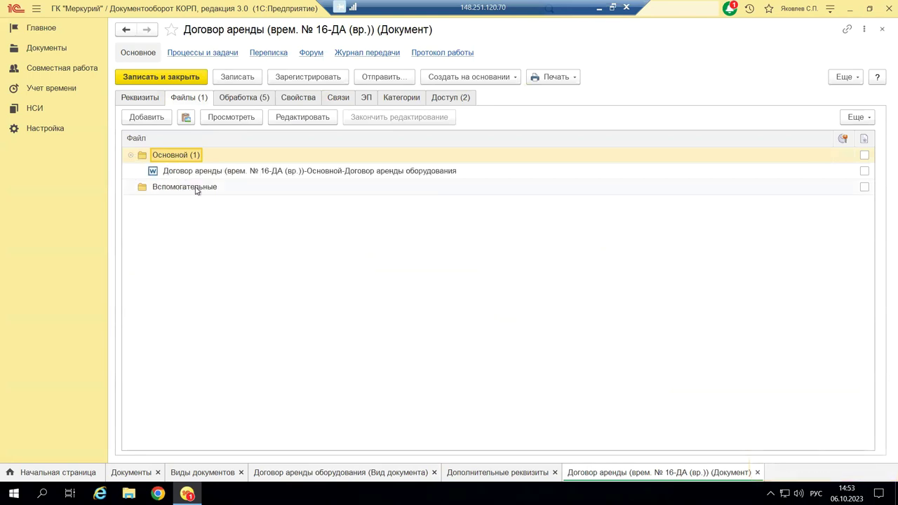
{"action": "left_click", "coordinate": [265, 171]}
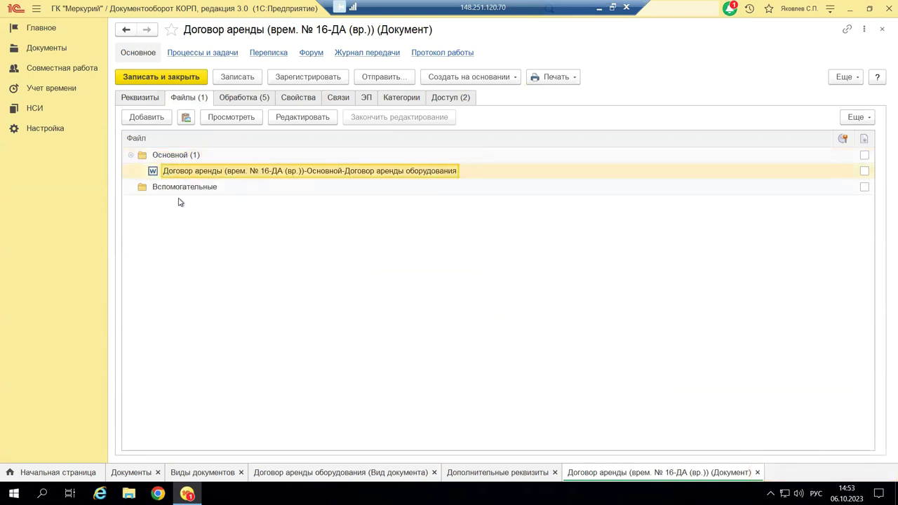
{"action": "left_click", "coordinate": [176, 159]}
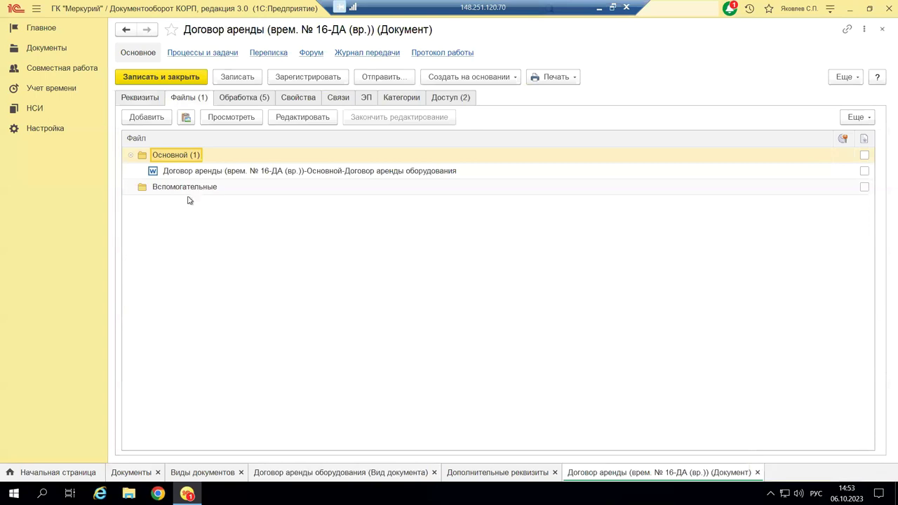
{"action": "left_click", "coordinate": [188, 189]}
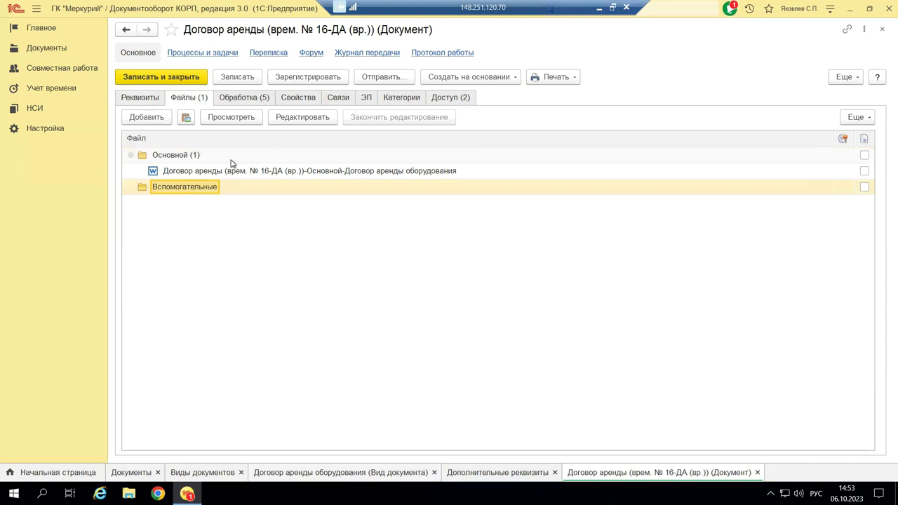
Review the document's processing actions and the values available for the Дополнительный property, without choosing one.
{"action": "left_click", "coordinate": [233, 102]}
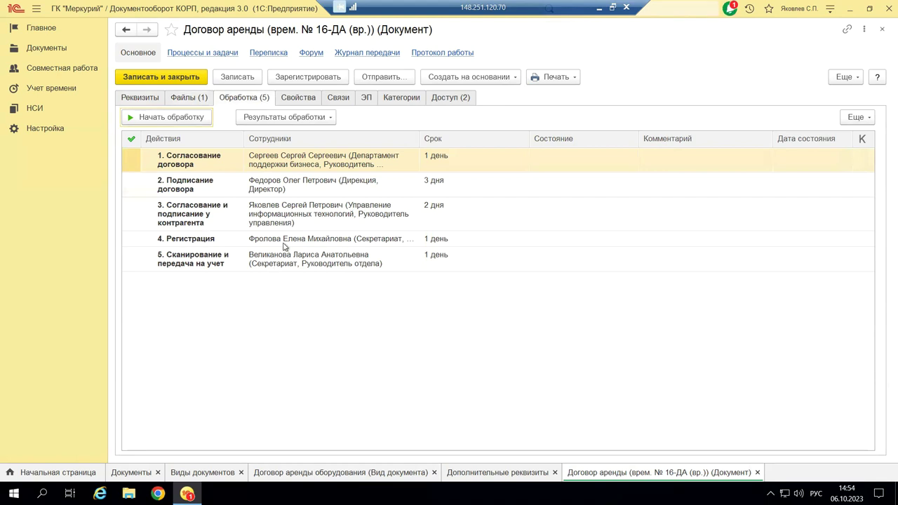
{"action": "left_click", "coordinate": [306, 100]}
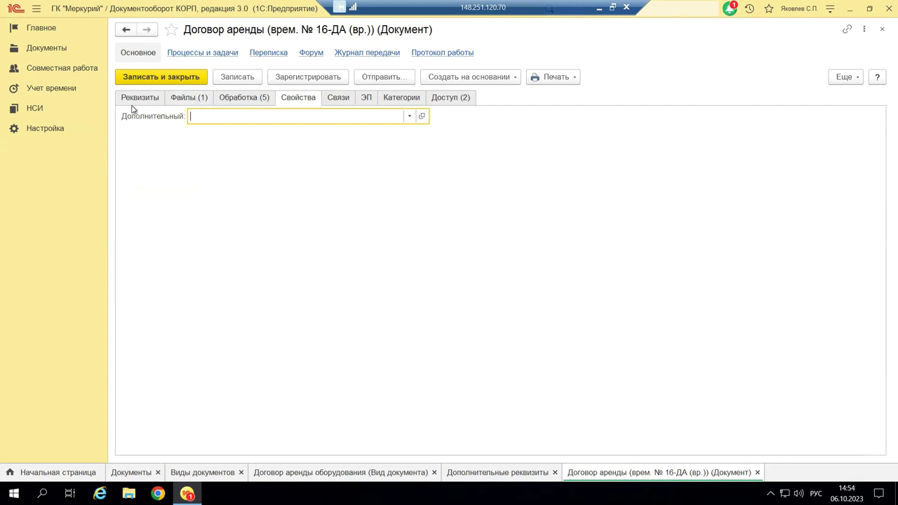
{"action": "left_click", "coordinate": [409, 118]}
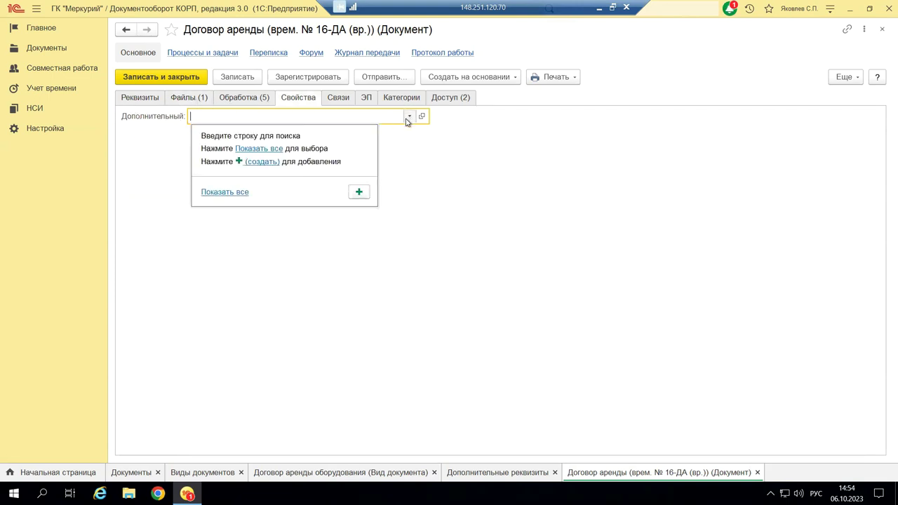
{"action": "left_click", "coordinate": [270, 148]}
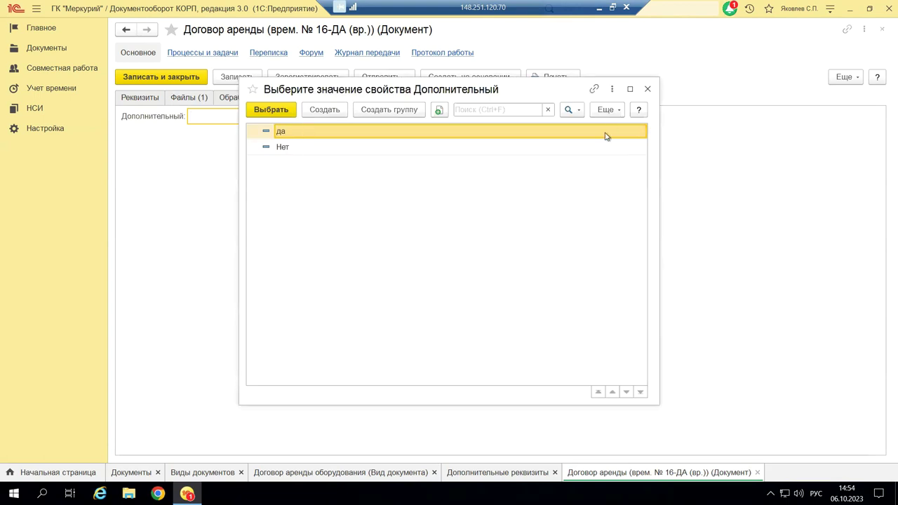
{"action": "left_click", "coordinate": [648, 89]}
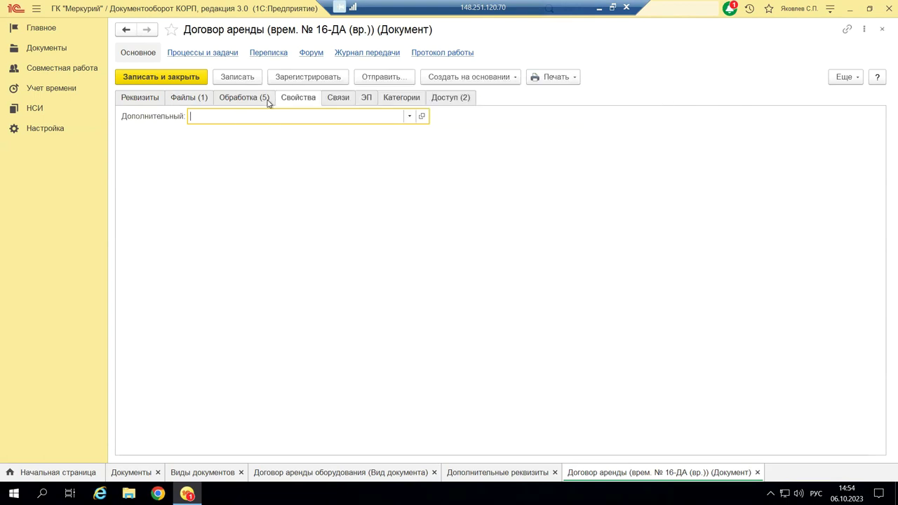
{"action": "left_click", "coordinate": [141, 99]}
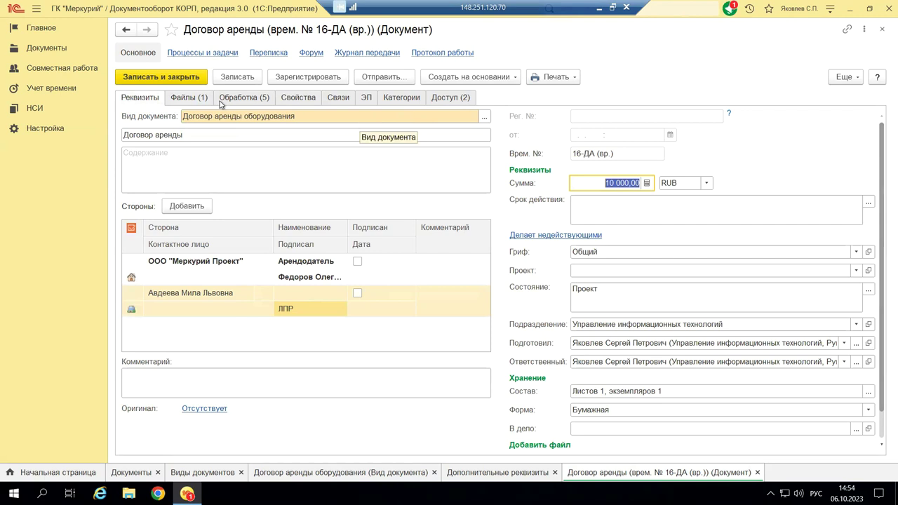
{"action": "left_click", "coordinate": [300, 101]}
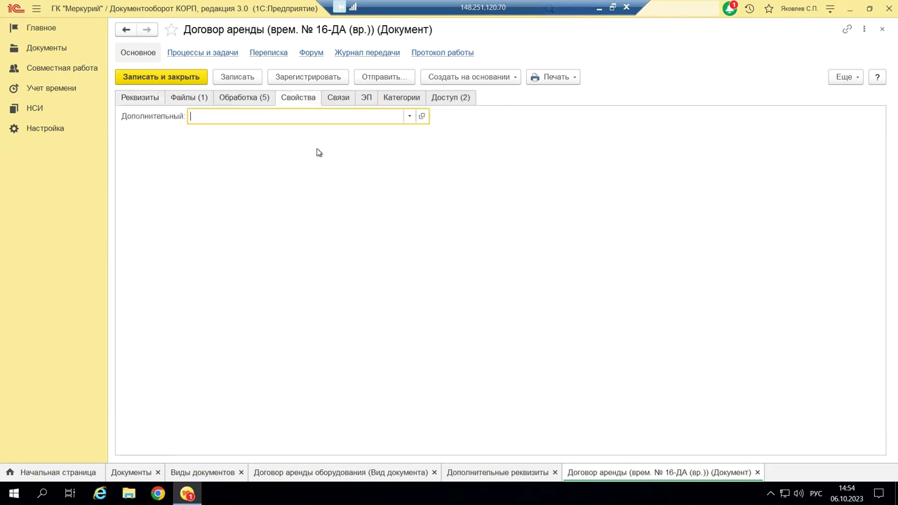
Review the document's links, electronic signatures, categories and the participants with access rights.
{"action": "left_click", "coordinate": [339, 99]}
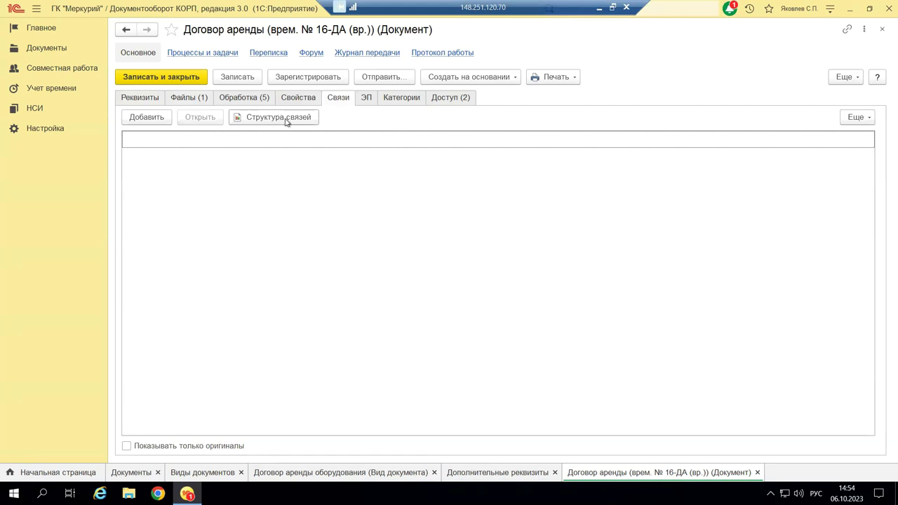
{"action": "left_click", "coordinate": [371, 104]}
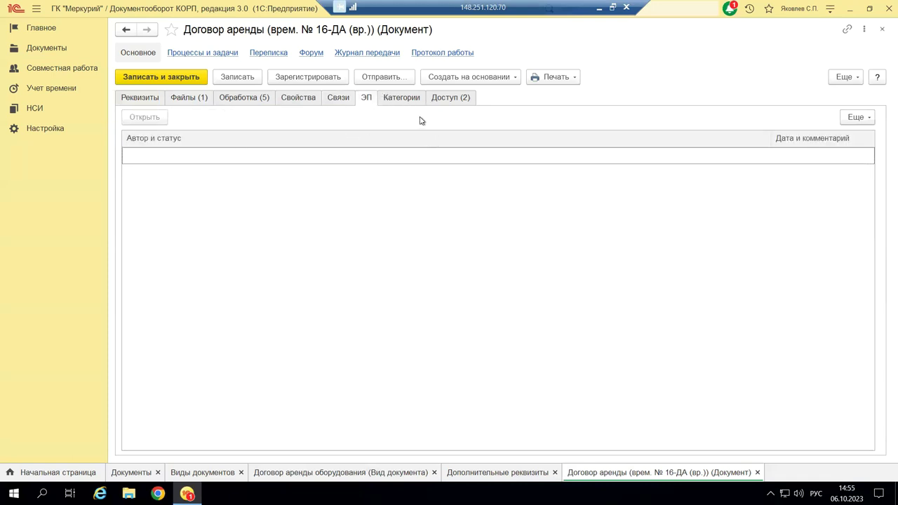
{"action": "left_click", "coordinate": [402, 103]}
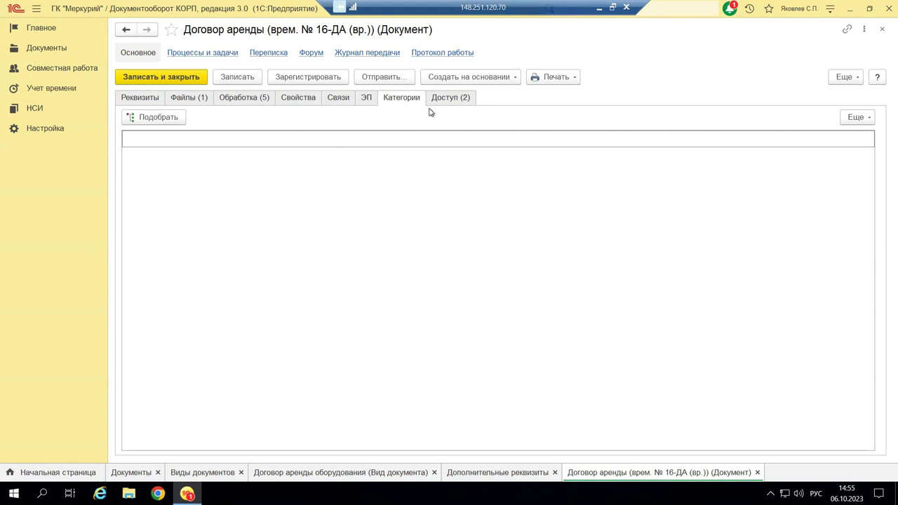
{"action": "left_click", "coordinate": [466, 95]}
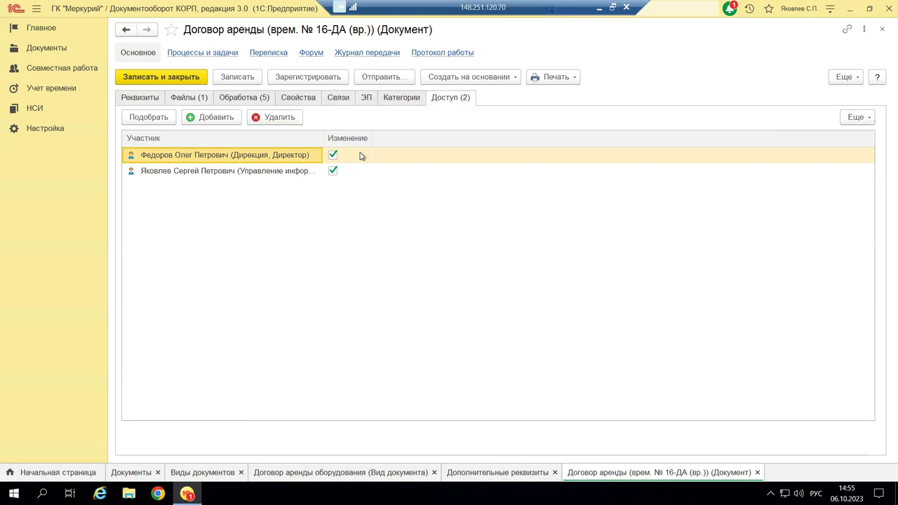
{"action": "left_click", "coordinate": [218, 174]}
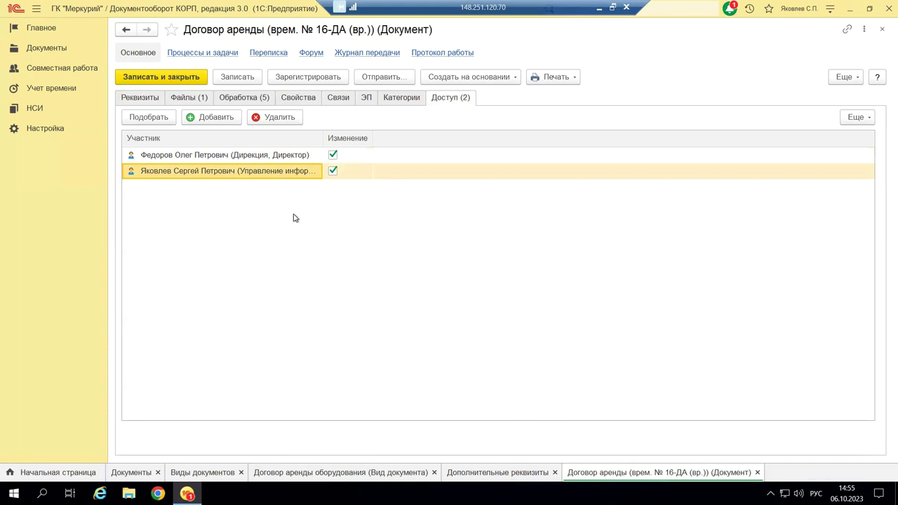
Add the secretary from Секретариат as a second approver in the Согласование договора action and apply the change.
{"action": "left_click", "coordinate": [220, 100]}
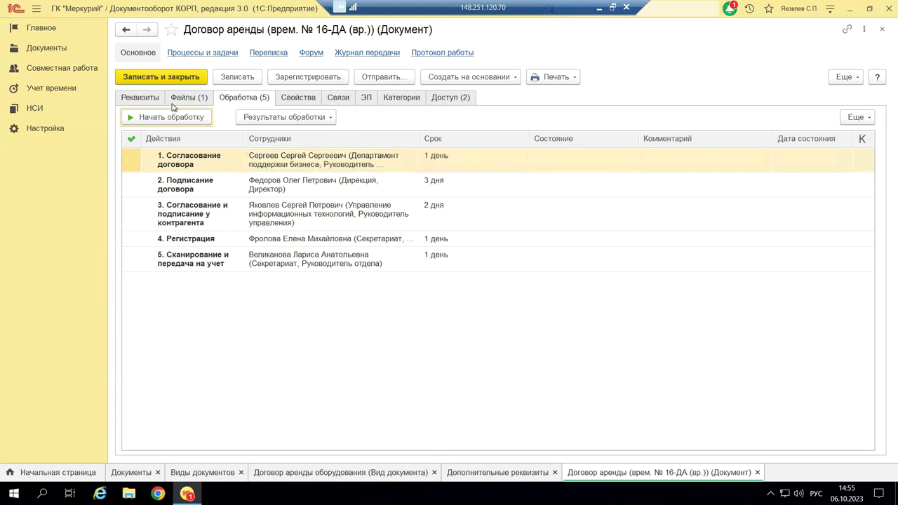
{"action": "right_click", "coordinate": [305, 162]}
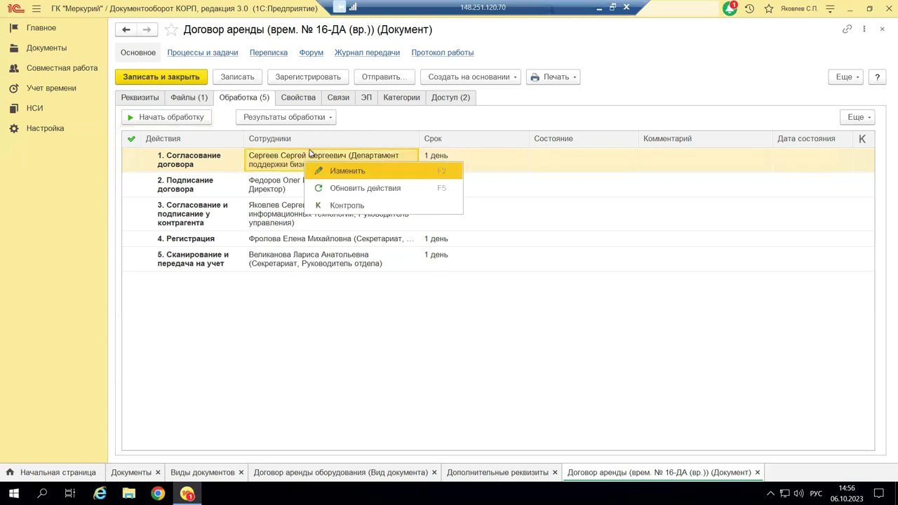
{"action": "left_click", "coordinate": [329, 174]}
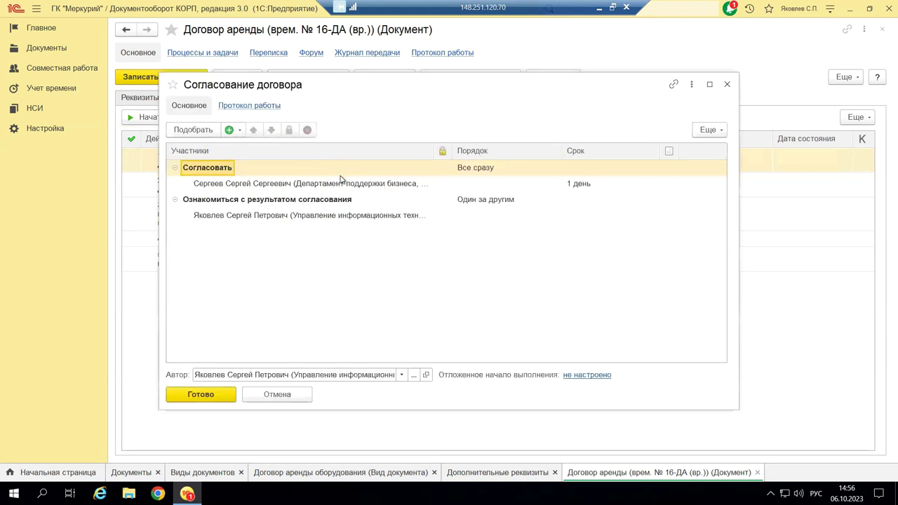
{"action": "left_click", "coordinate": [235, 129]}
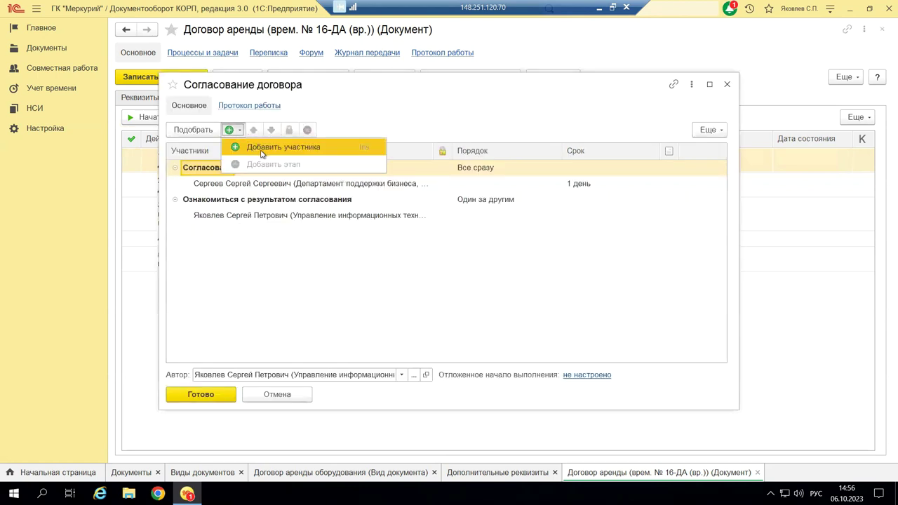
{"action": "left_click", "coordinate": [261, 149]}
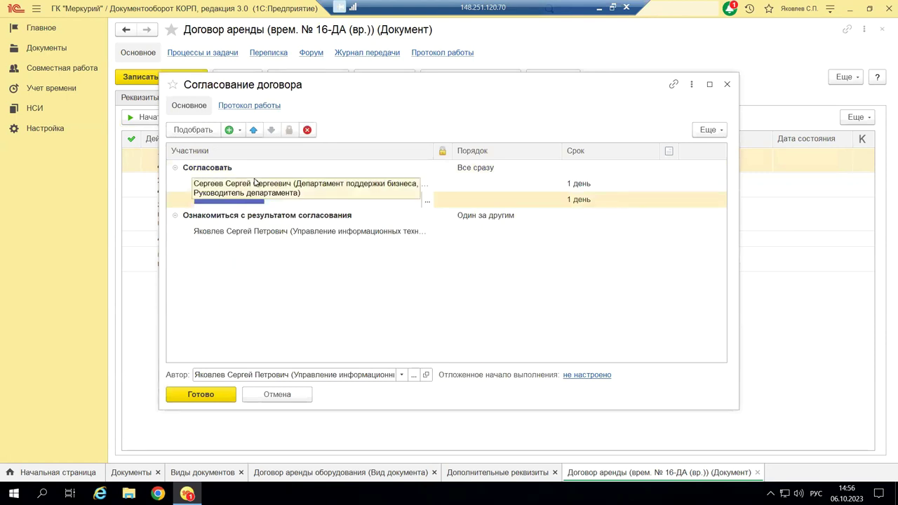
{"action": "type", "text": "Фро"}
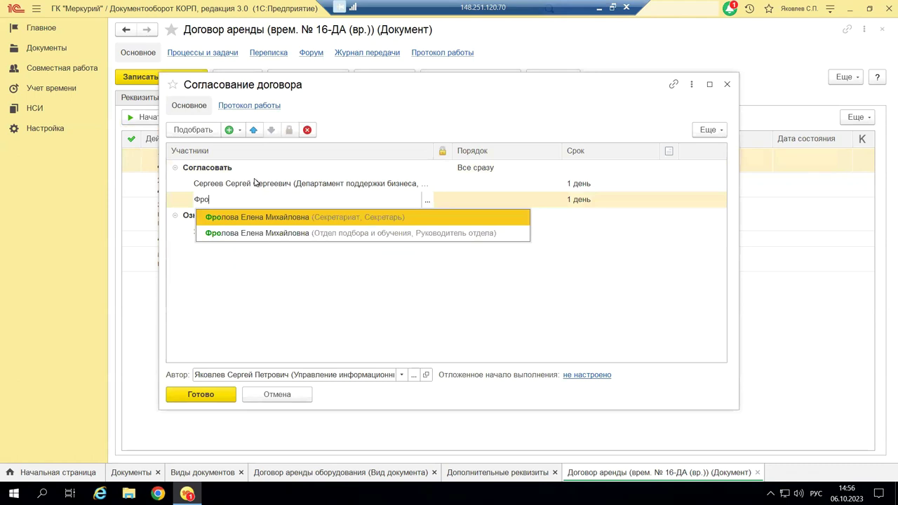
{"action": "left_click", "coordinate": [265, 217]}
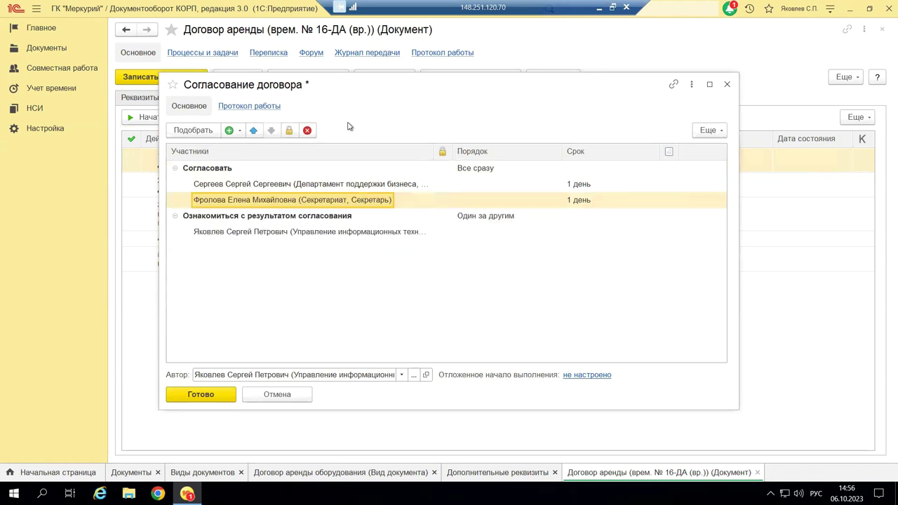
{"action": "left_click", "coordinate": [211, 396]}
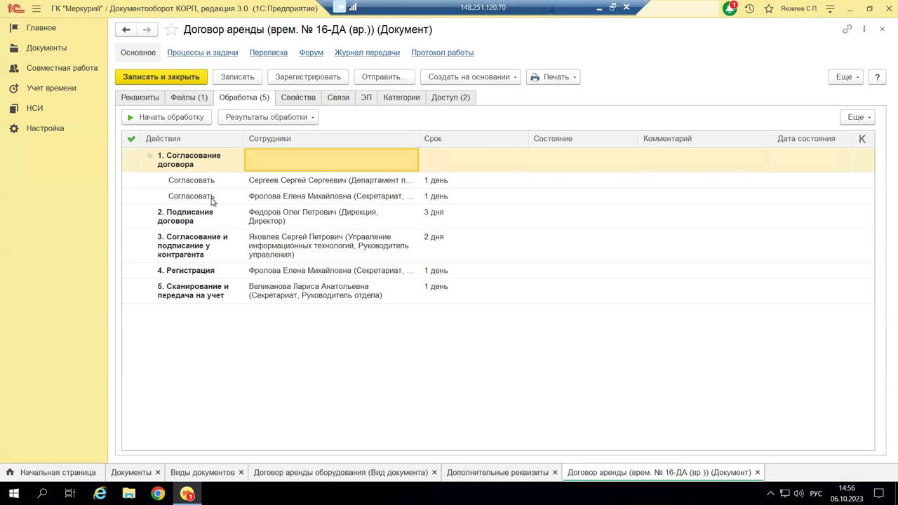
Start processing the document and check the state of both approvers' Согласовать actions.
{"action": "left_click", "coordinate": [181, 117]}
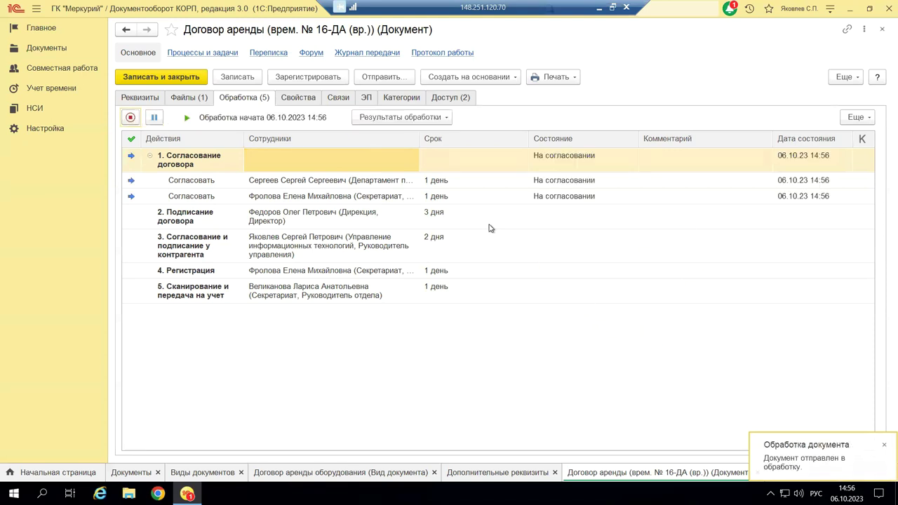
{"action": "left_click", "coordinate": [549, 186]}
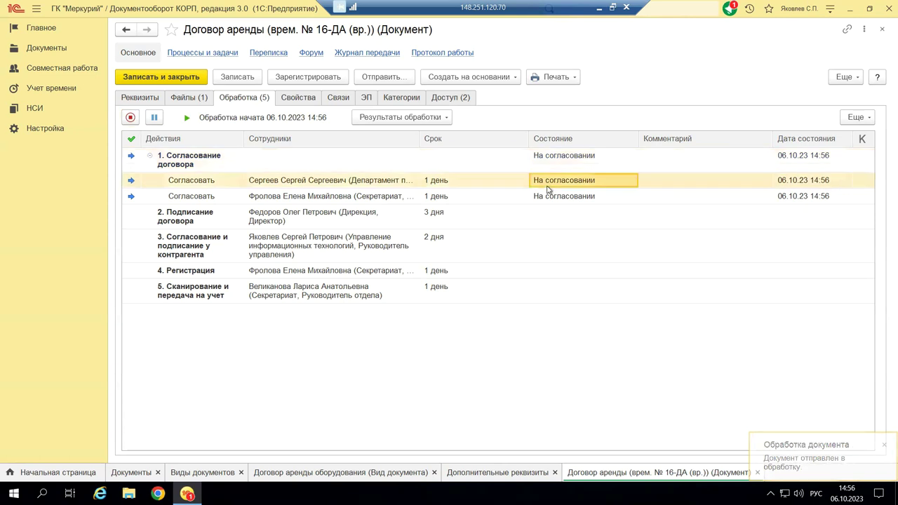
{"action": "left_click", "coordinate": [548, 196]}
{"action": "left_click", "coordinate": [539, 180]}
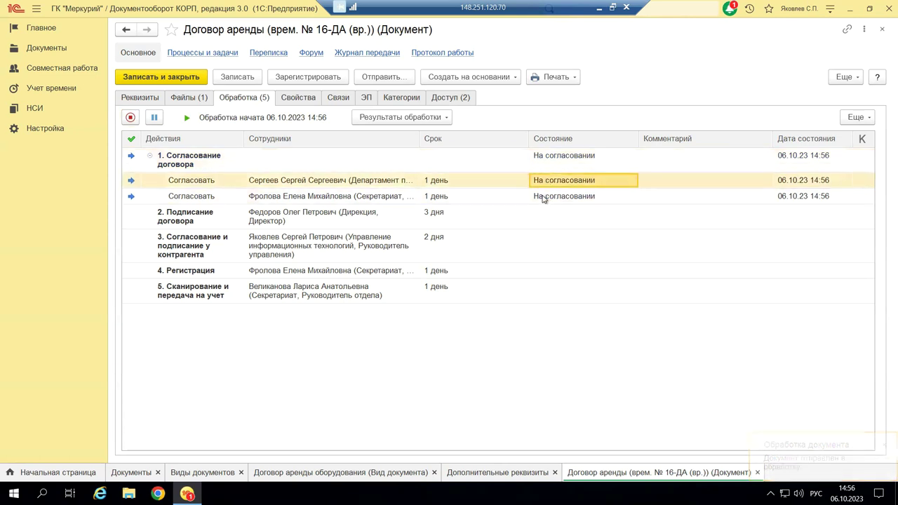
{"action": "left_click", "coordinate": [541, 197]}
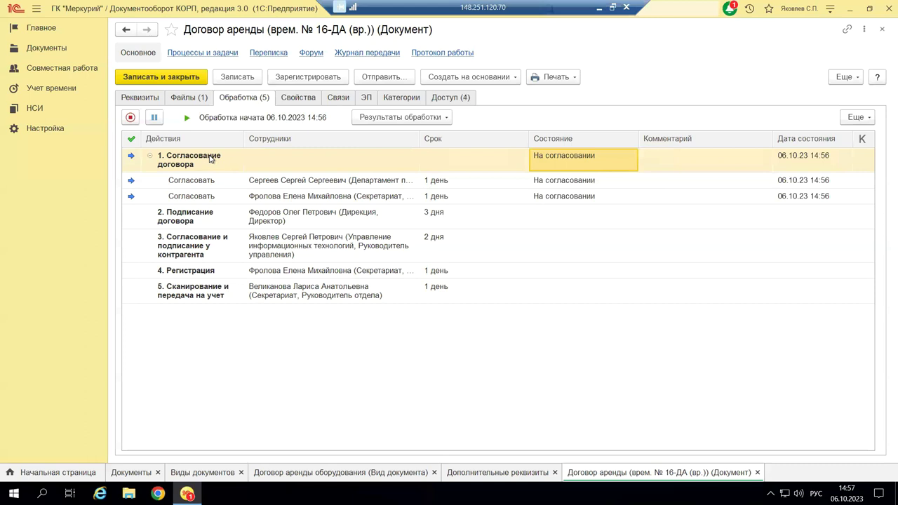
From the document's processes and tasks, reject the secretary's approval task with the comment "комментарий", naming yourself as the actual performer.
{"action": "left_click", "coordinate": [209, 57]}
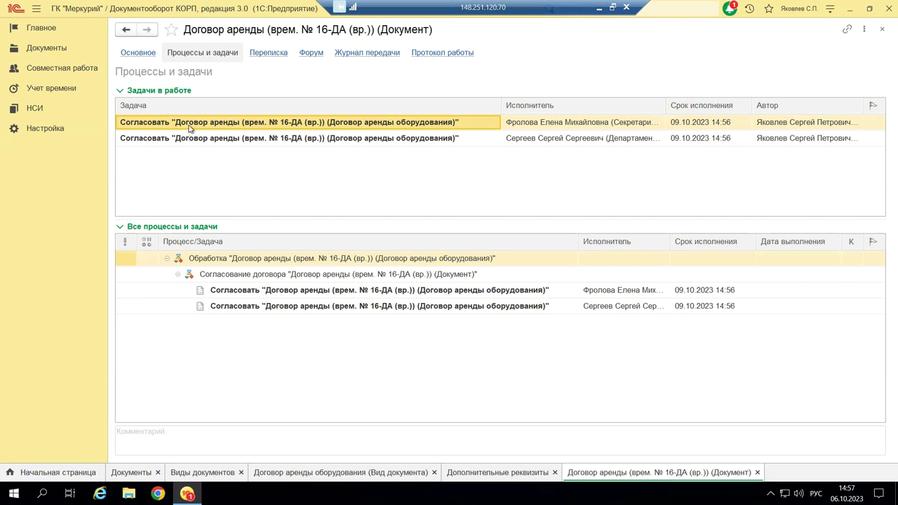
{"action": "double_click", "coordinate": [296, 124]}
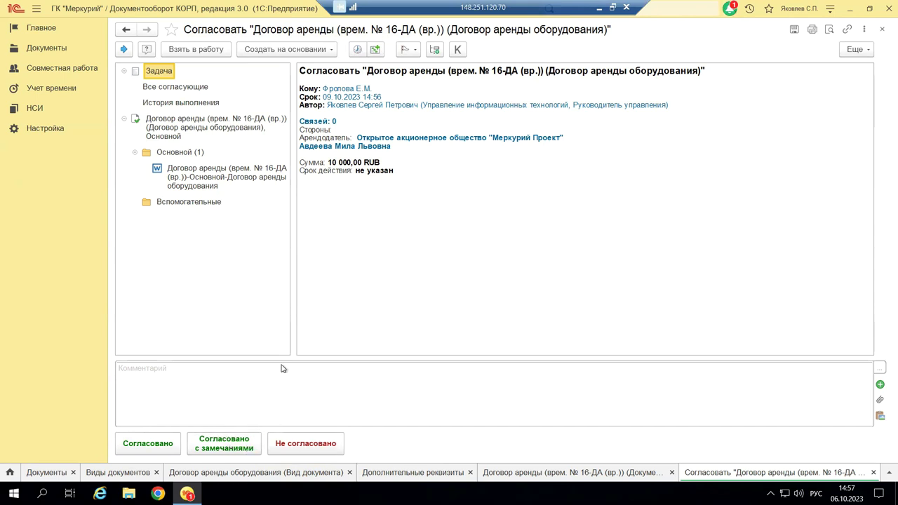
{"action": "left_click", "coordinate": [251, 381]}
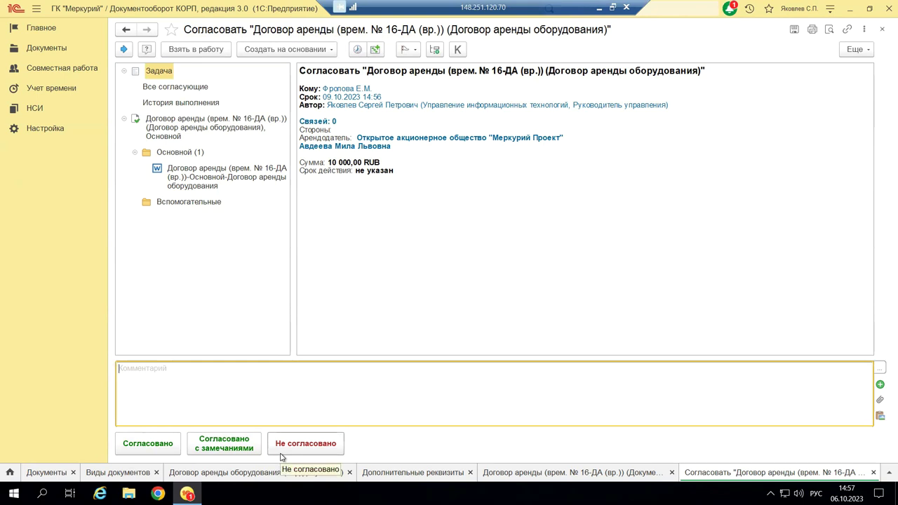
{"action": "type", "text": "комментарий"}
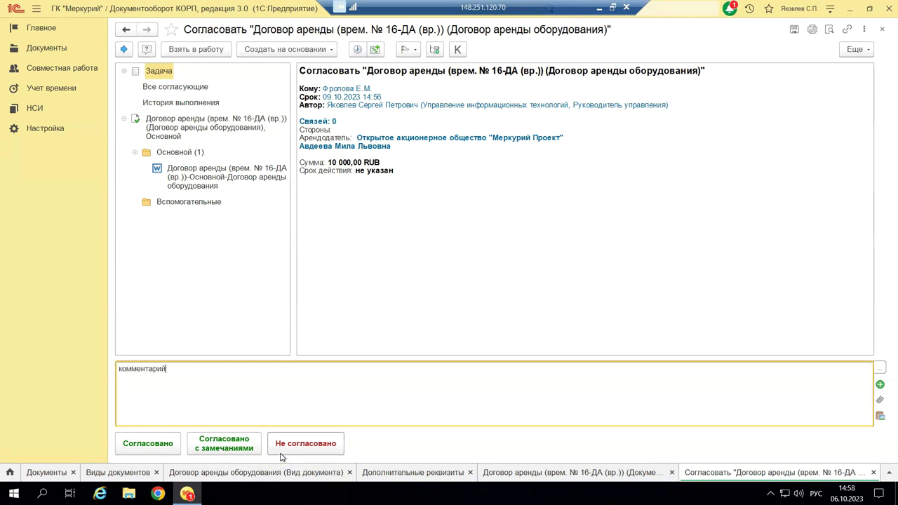
{"action": "left_click", "coordinate": [325, 444]}
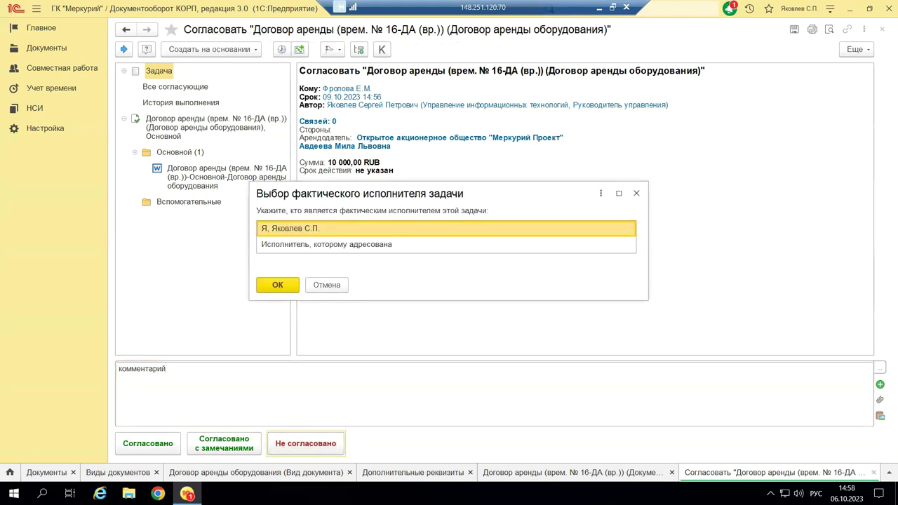
{"action": "left_click", "coordinate": [281, 288]}
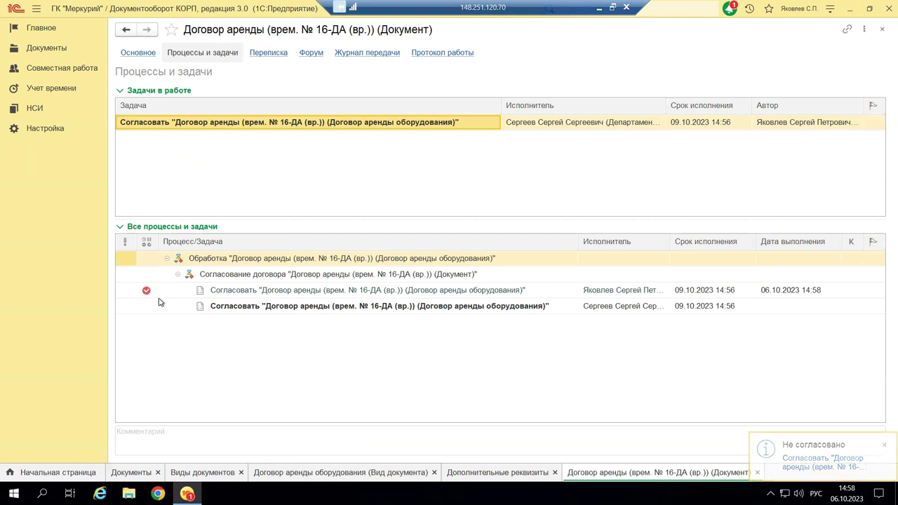
Approve the department head's remaining Согласовать task without a comment, naming yourself as the actual performer.
{"action": "double_click", "coordinate": [167, 122]}
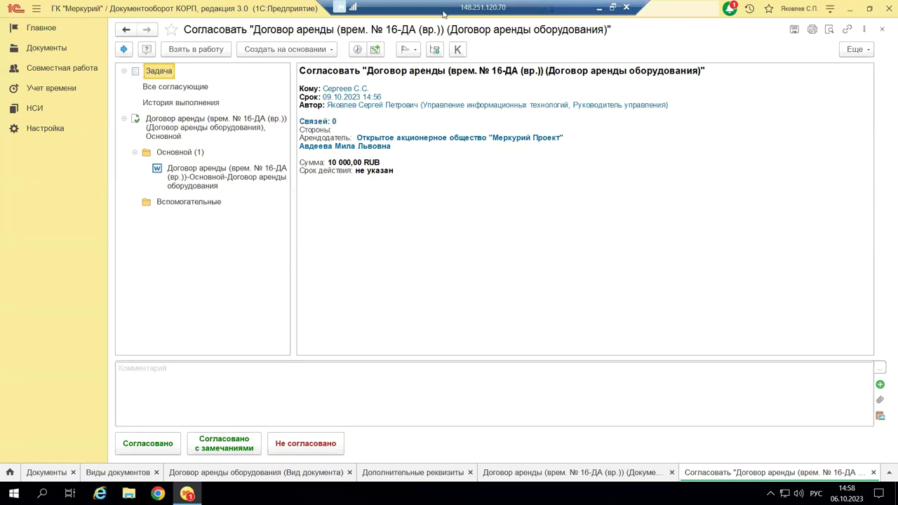
{"action": "left_click", "coordinate": [138, 449]}
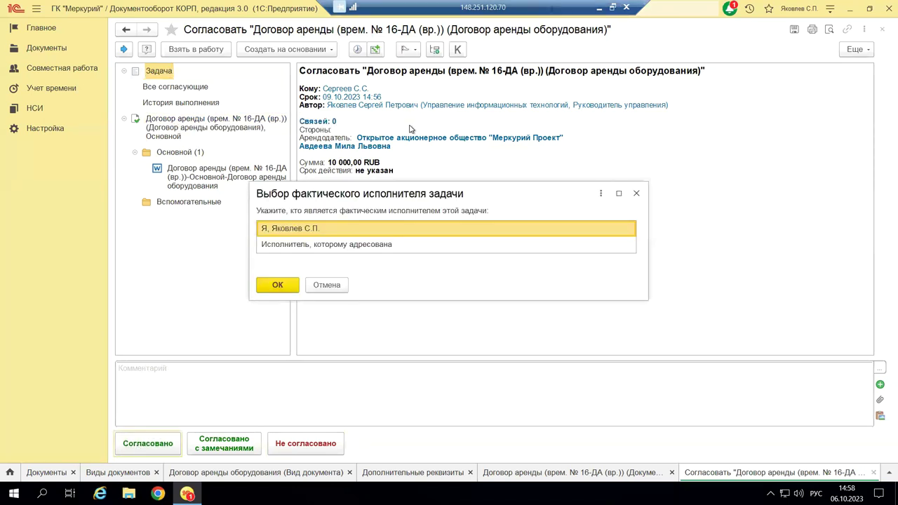
{"action": "left_click", "coordinate": [273, 284]}
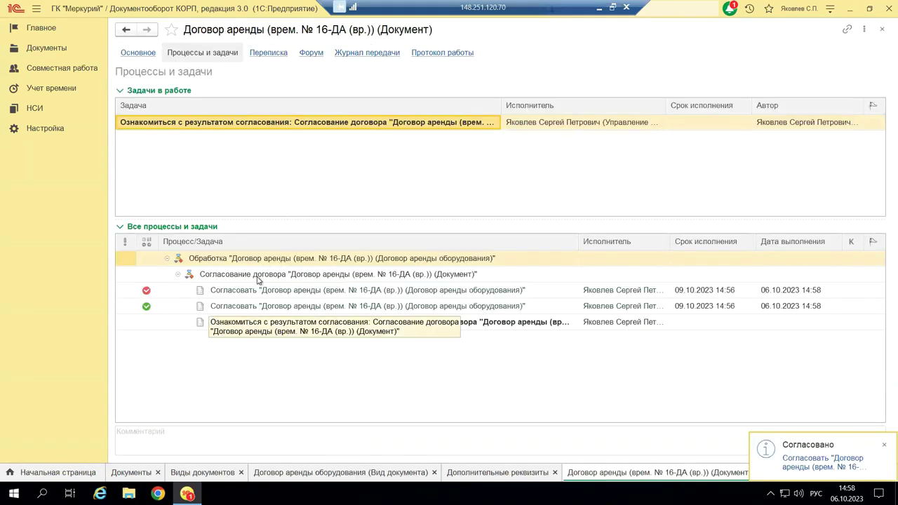
In the Ознакомиться с результатом согласования task, comment "скорректировали" and send the contract for repeat approval with the same participants.
{"action": "left_click", "coordinate": [491, 322]}
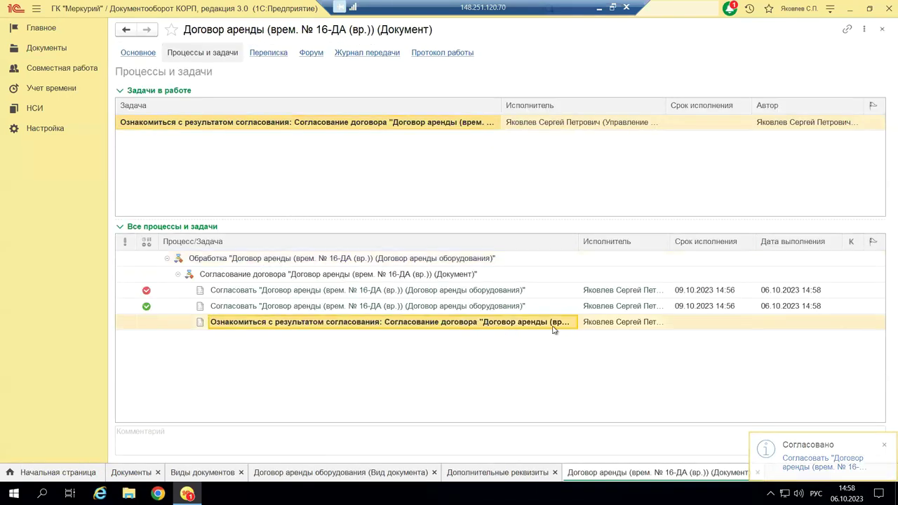
{"action": "double_click", "coordinate": [277, 325]}
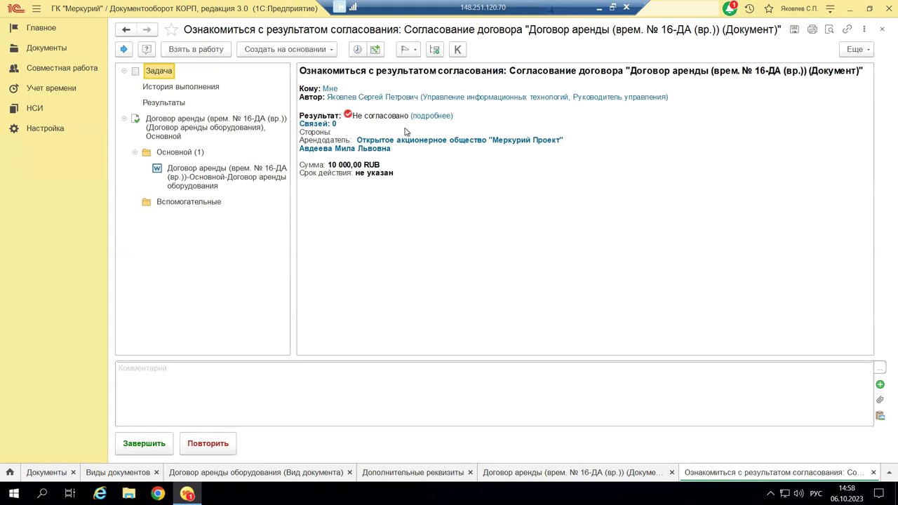
{"action": "left_click", "coordinate": [159, 384]}
{"action": "type", "text": "скорректировали"}
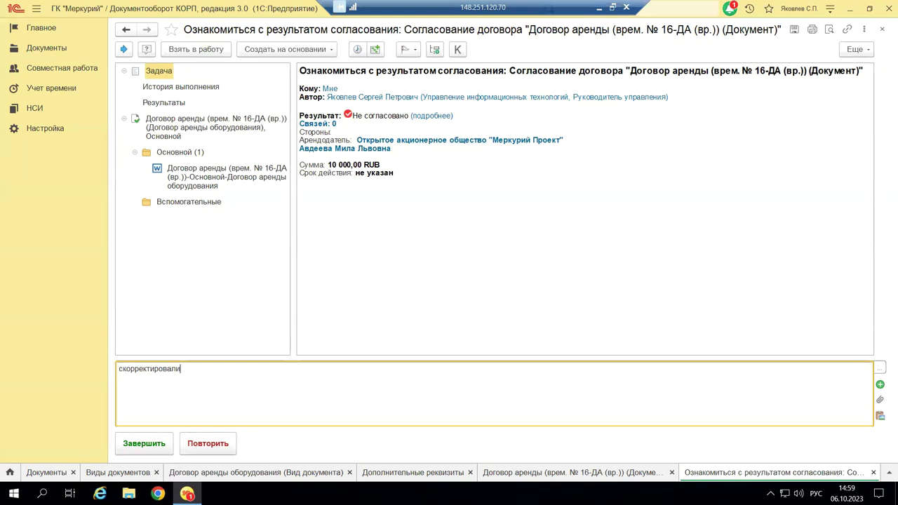
{"action": "left_click", "coordinate": [208, 451]}
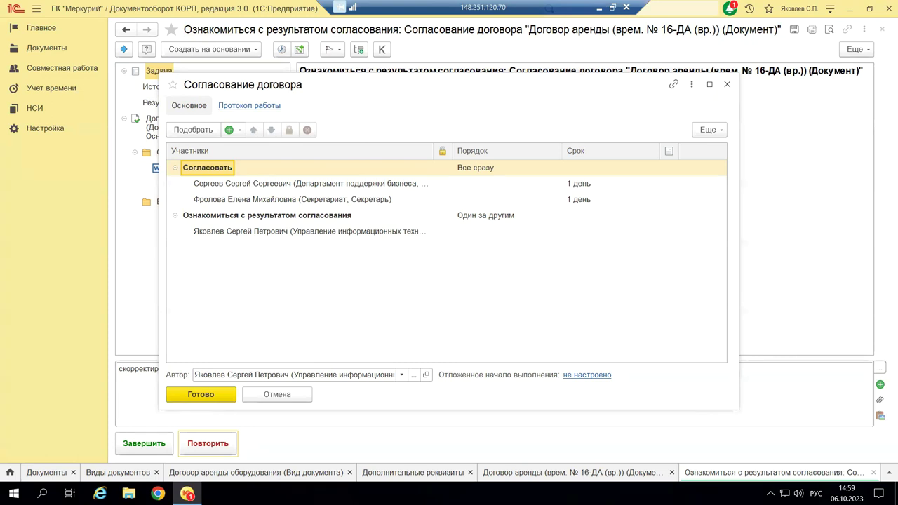
{"action": "left_click", "coordinate": [201, 394]}
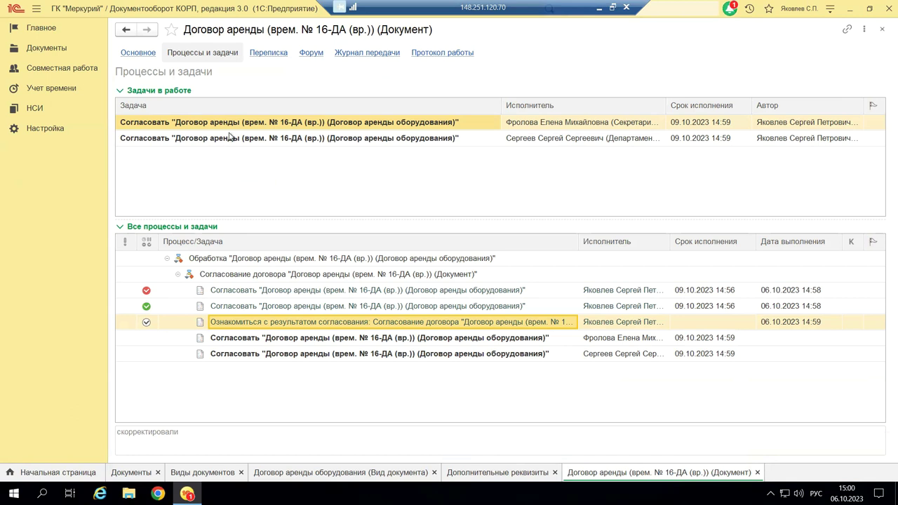
Approve both Согласовать tasks of the second approval cycle, naming yourself as the actual performer in each.
{"action": "double_click", "coordinate": [227, 124]}
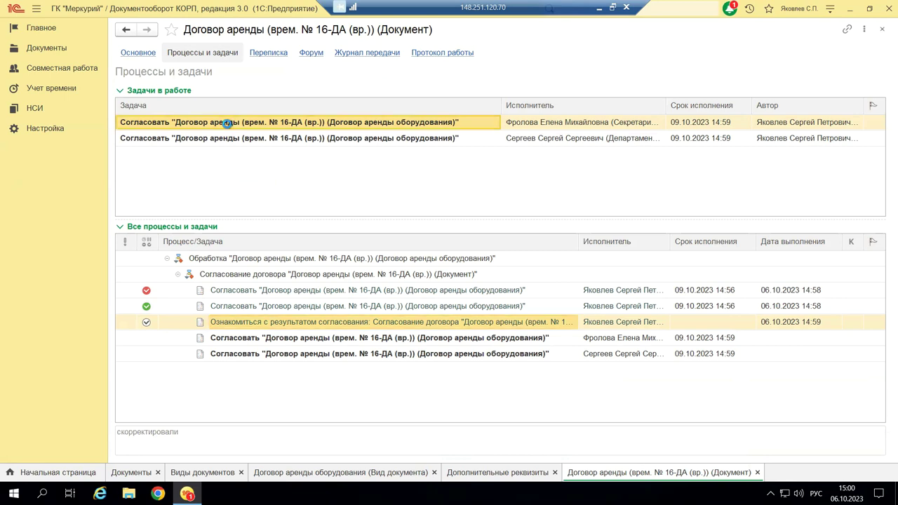
{"action": "left_click", "coordinate": [149, 440]}
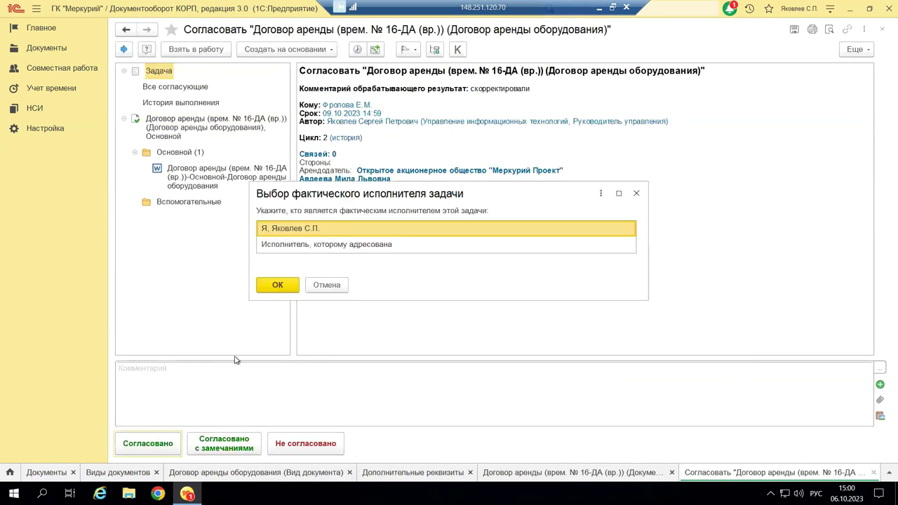
{"action": "left_click", "coordinate": [284, 282]}
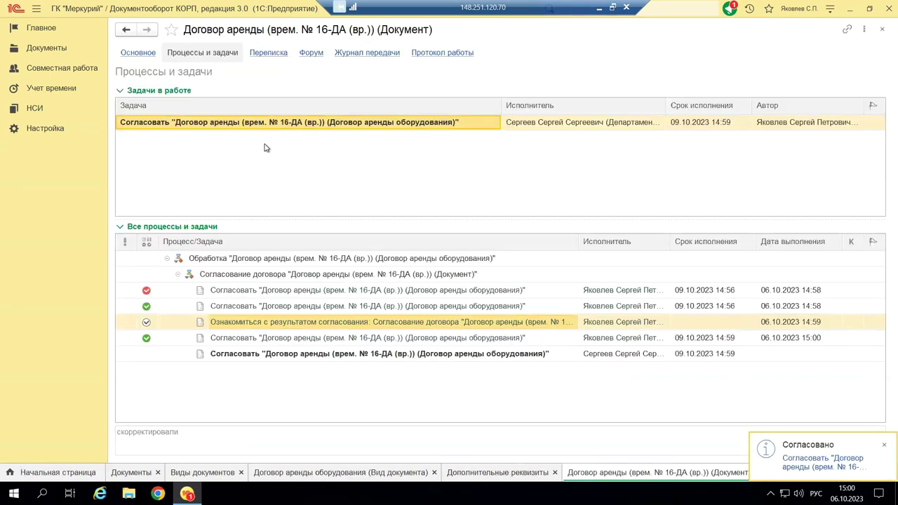
{"action": "double_click", "coordinate": [231, 122]}
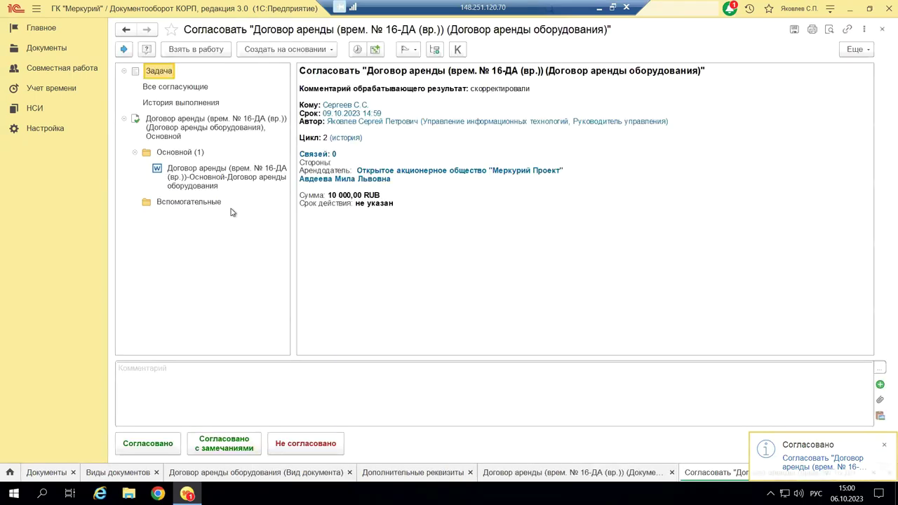
{"action": "left_click", "coordinate": [146, 442]}
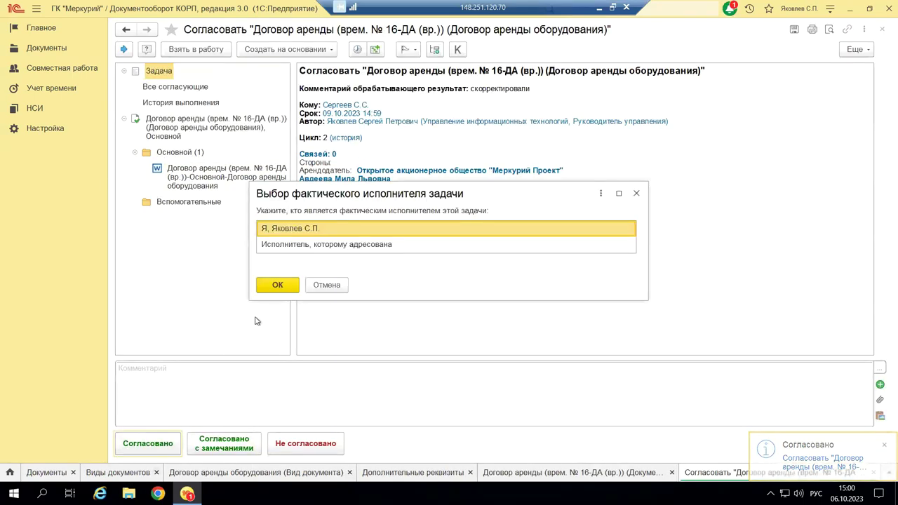
{"action": "left_click", "coordinate": [276, 286]}
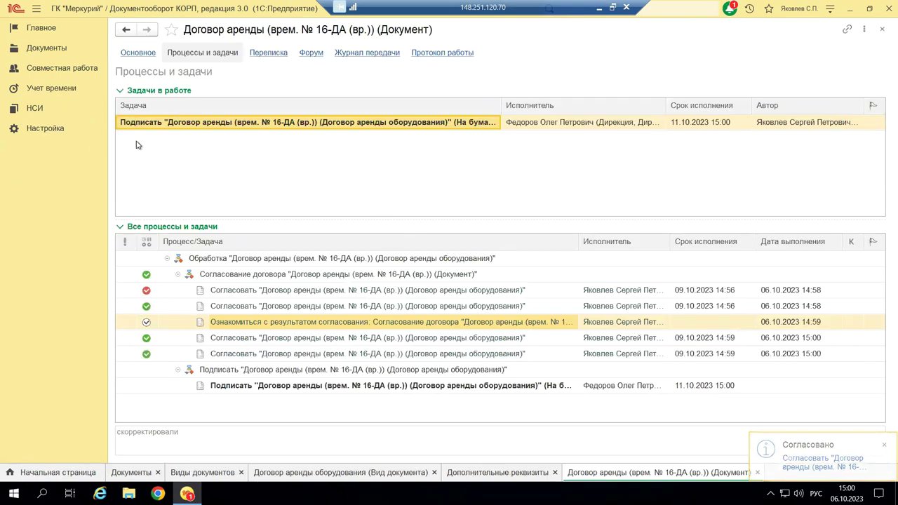
Complete the director's paper signing task for the contract as Подписано, naming yourself as the actual performer.
{"action": "double_click", "coordinate": [162, 124]}
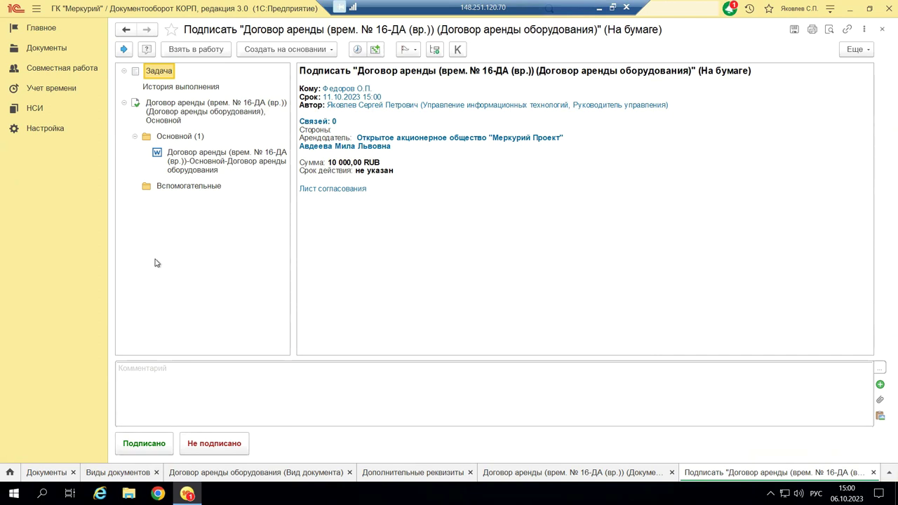
{"action": "left_click", "coordinate": [147, 449]}
{"action": "left_click", "coordinate": [292, 286]}
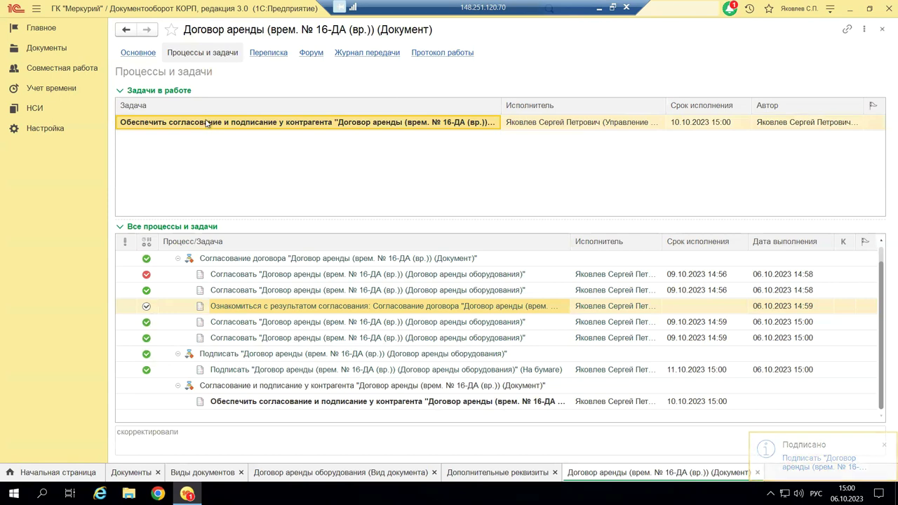
Try to mark the task Обеспечить согласование и подписание у контрагента as completed without a report.
{"action": "double_click", "coordinate": [228, 127]}
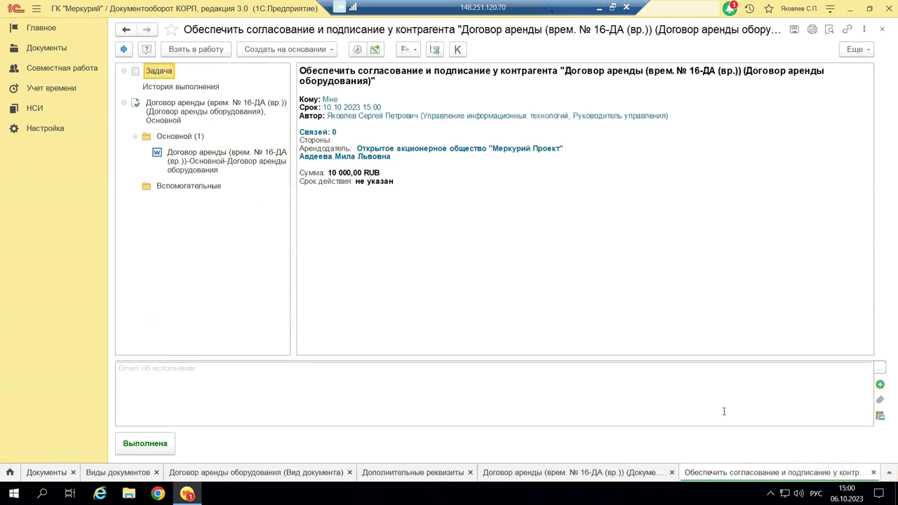
{"action": "left_click", "coordinate": [156, 447]}
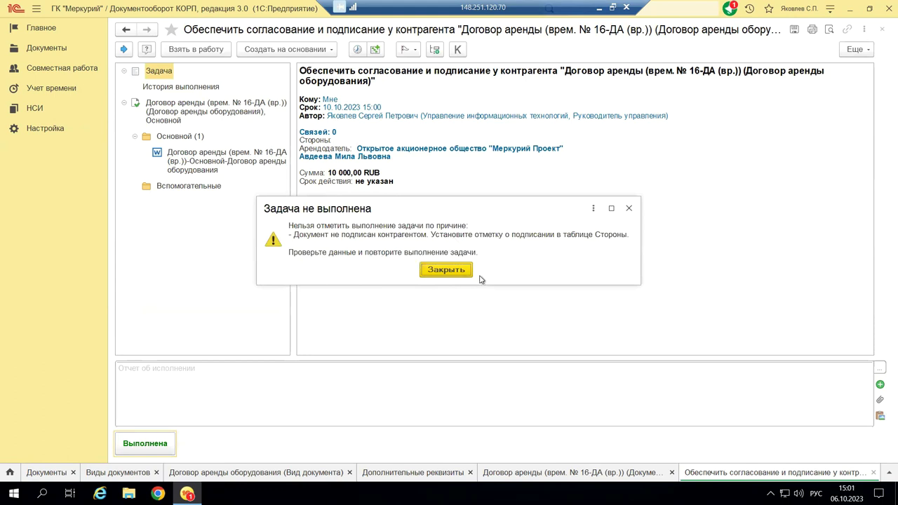
{"action": "left_click", "coordinate": [456, 272]}
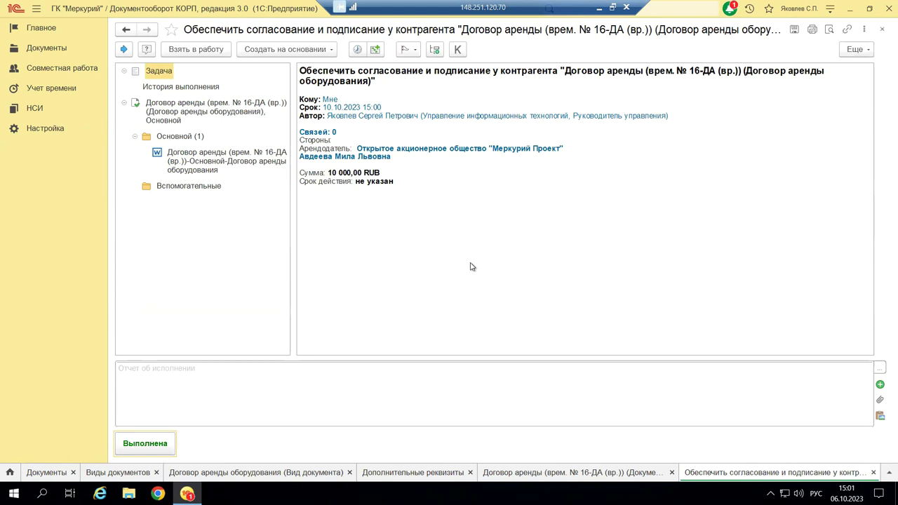
{"action": "left_click", "coordinate": [882, 29]}
Mark the counterparty as Подписан in the contract's Стороны table and save the document.
{"action": "left_click", "coordinate": [139, 53]}
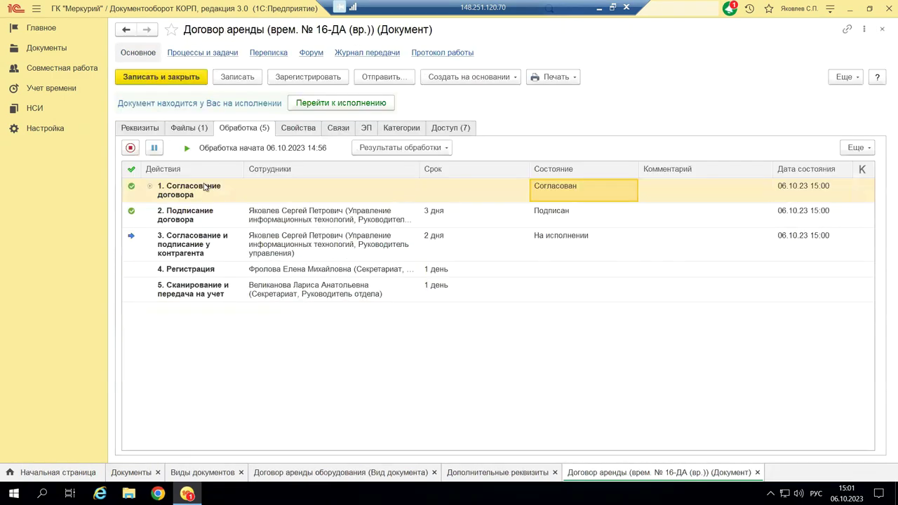
{"action": "left_click", "coordinate": [142, 128]}
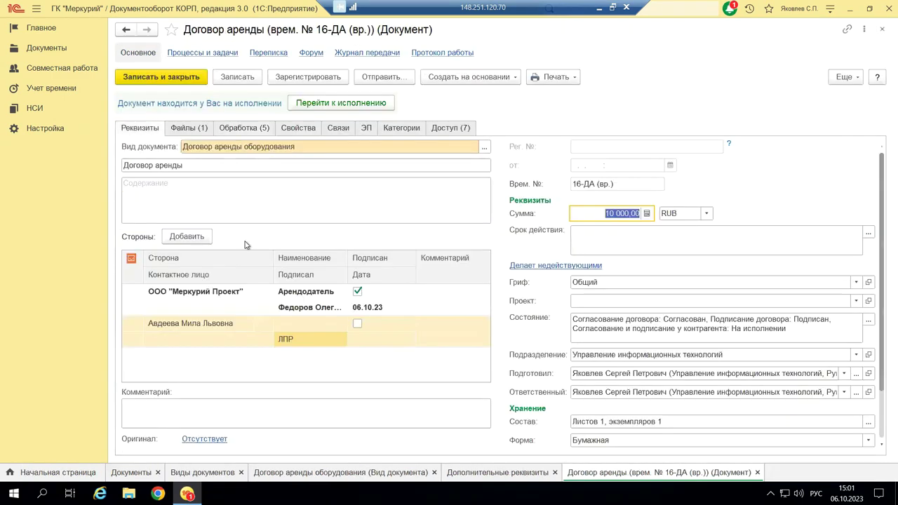
{"action": "left_click", "coordinate": [357, 324]}
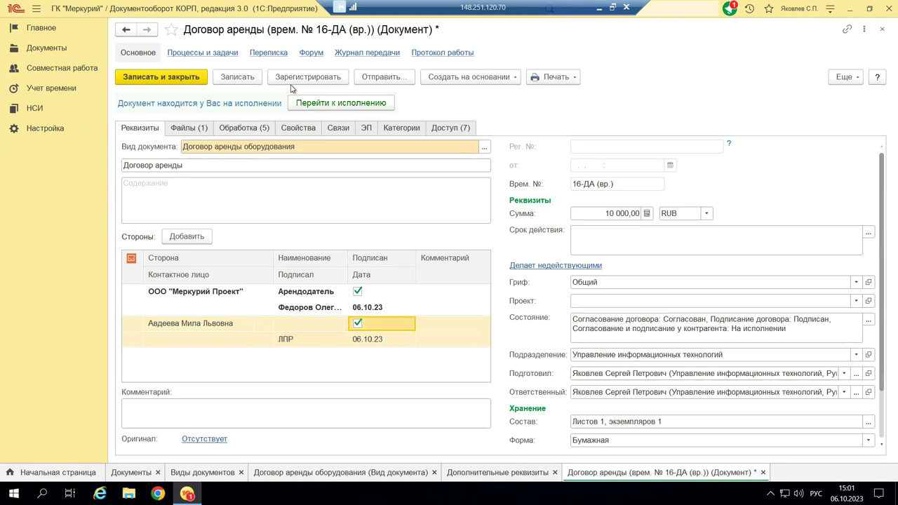
{"action": "left_click", "coordinate": [237, 78]}
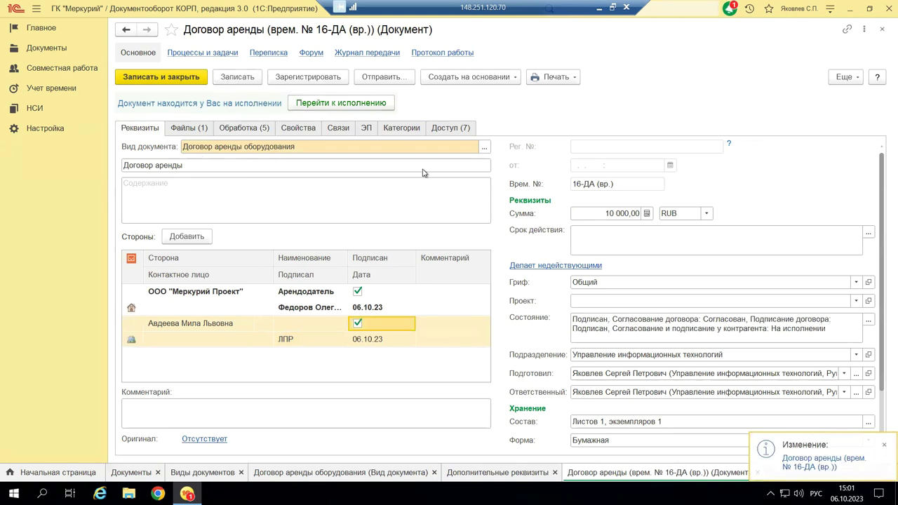
Complete the contract's Обеспечить согласование и подписание у контрагента task as Выполнена without a report.
{"action": "left_click", "coordinate": [213, 54]}
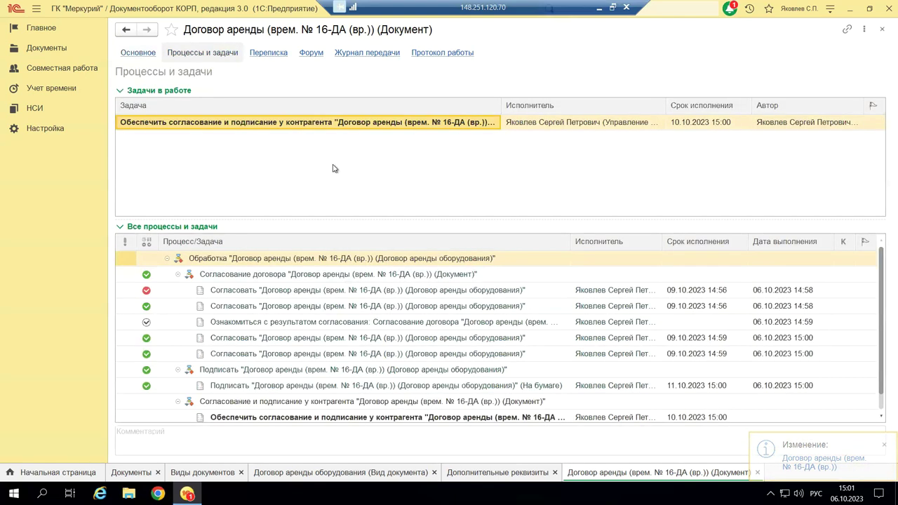
{"action": "double_click", "coordinate": [267, 123]}
{"action": "left_click", "coordinate": [146, 443]}
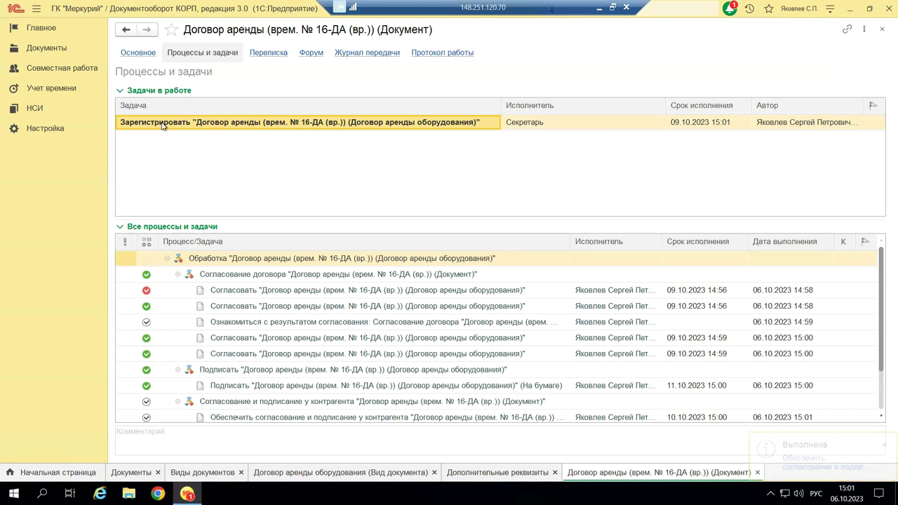
Try to register the contract through its Зарегистрировать task, naming yourself as the actual performer.
{"action": "double_click", "coordinate": [197, 124]}
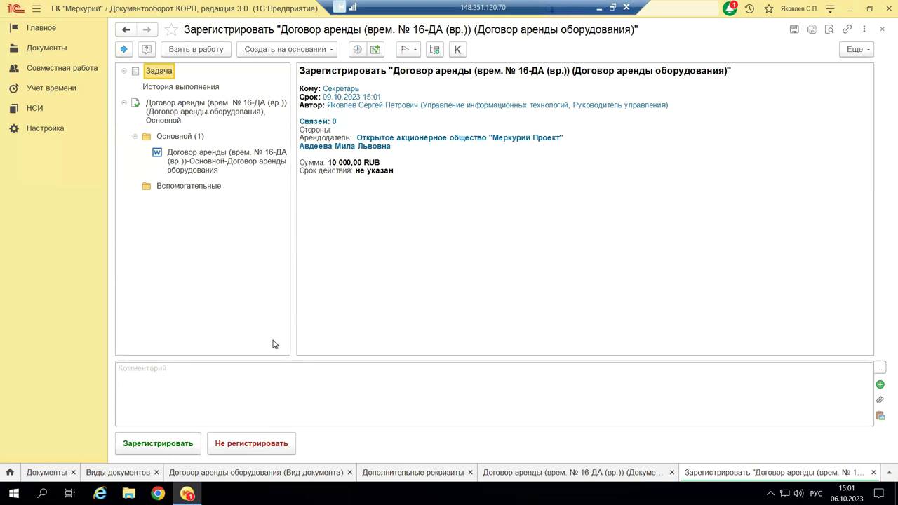
{"action": "left_click", "coordinate": [169, 444]}
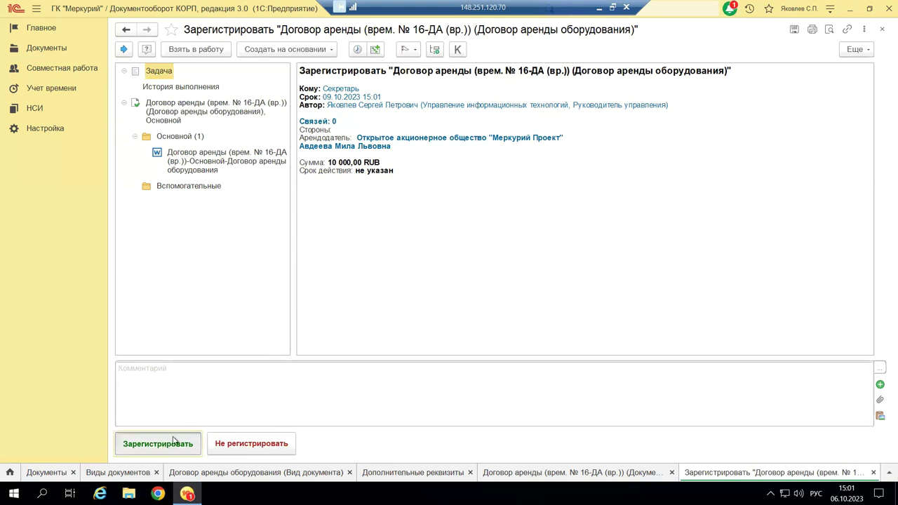
{"action": "left_click", "coordinate": [274, 285]}
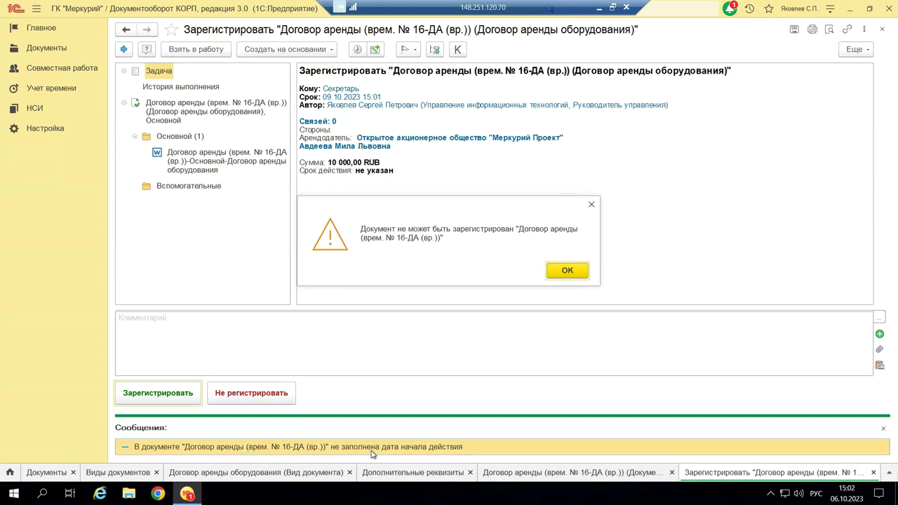
{"action": "left_click", "coordinate": [566, 271]}
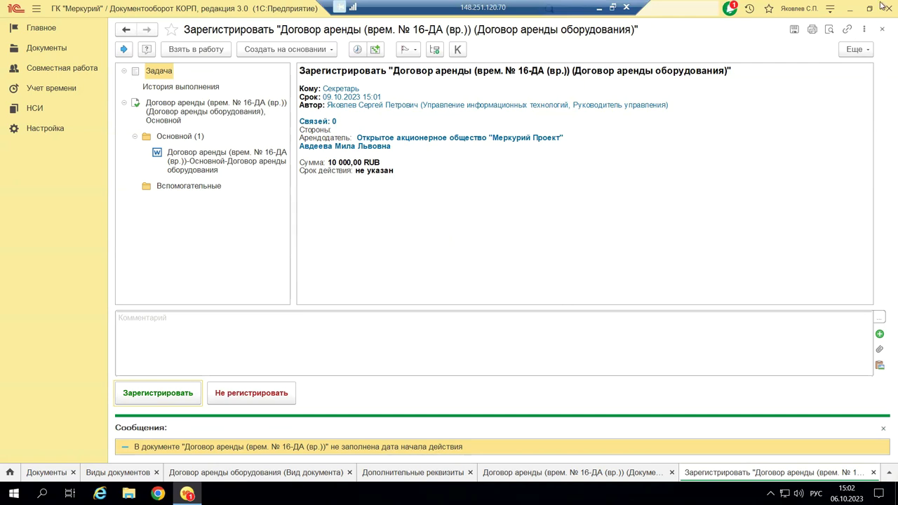
{"action": "left_click", "coordinate": [882, 29]}
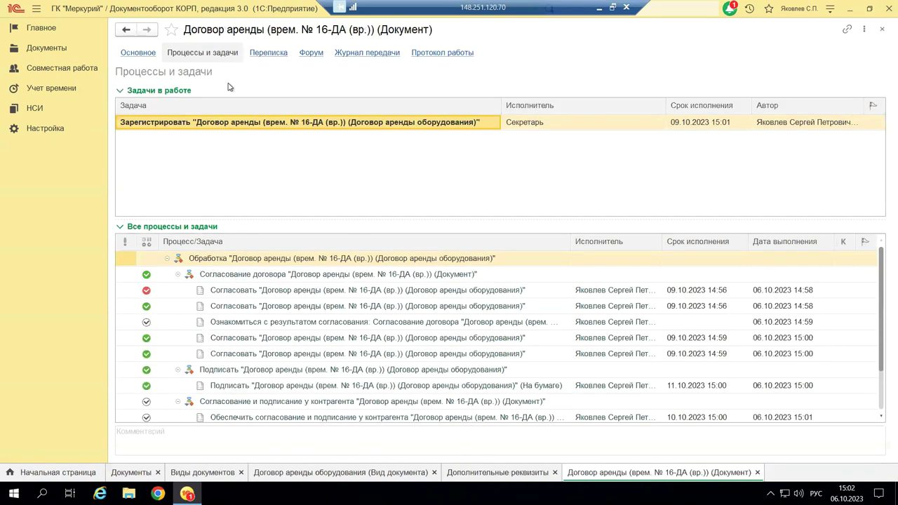
Set the contract's validity period from 06.10.2023 to 31.10.2023 with the extension option Не продлевается, and save the document.
{"action": "left_click", "coordinate": [146, 55]}
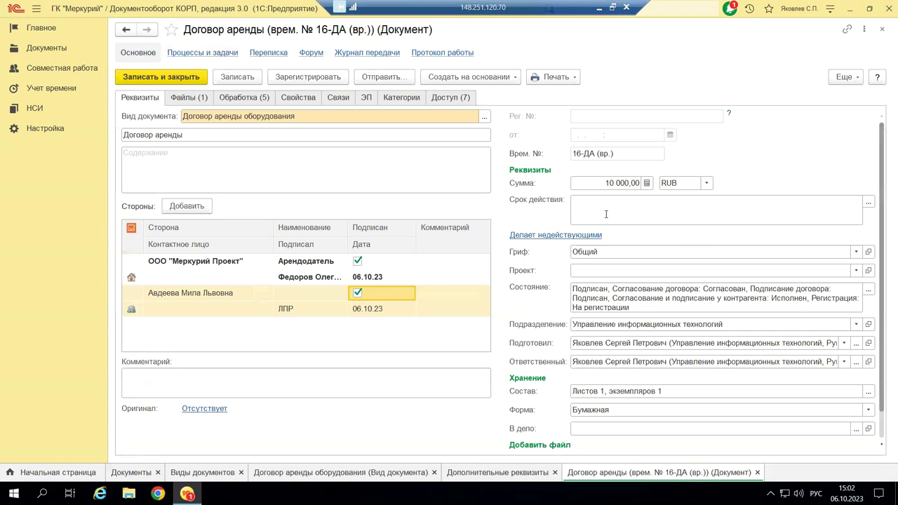
{"action": "left_click", "coordinate": [867, 206]}
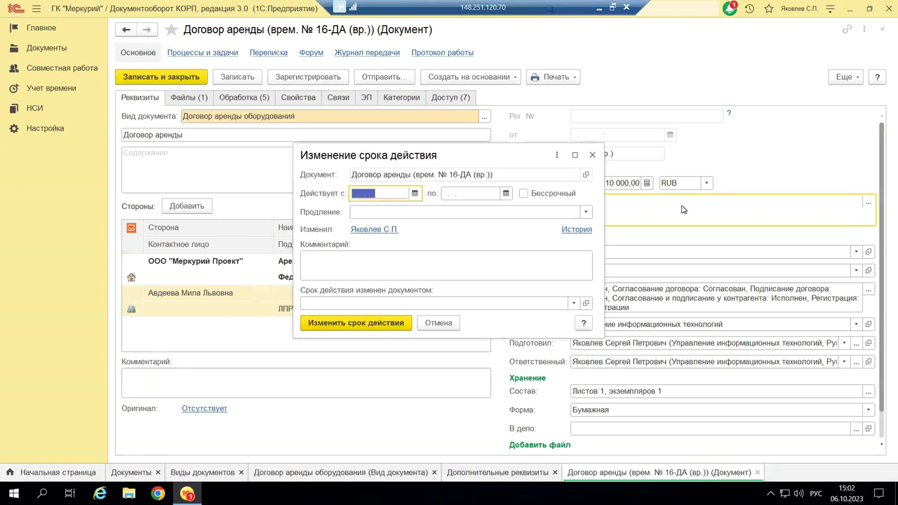
{"action": "left_click", "coordinate": [414, 193]}
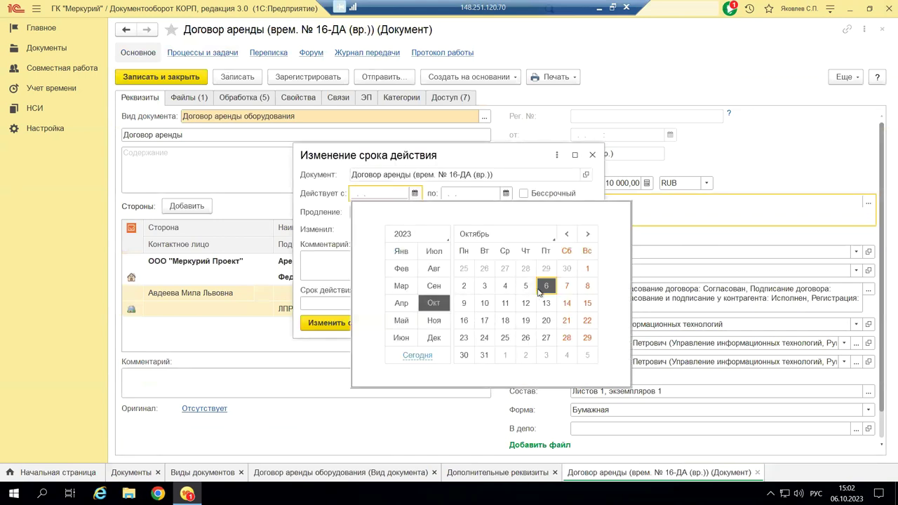
{"action": "left_click", "coordinate": [544, 286]}
{"action": "left_click", "coordinate": [505, 194]}
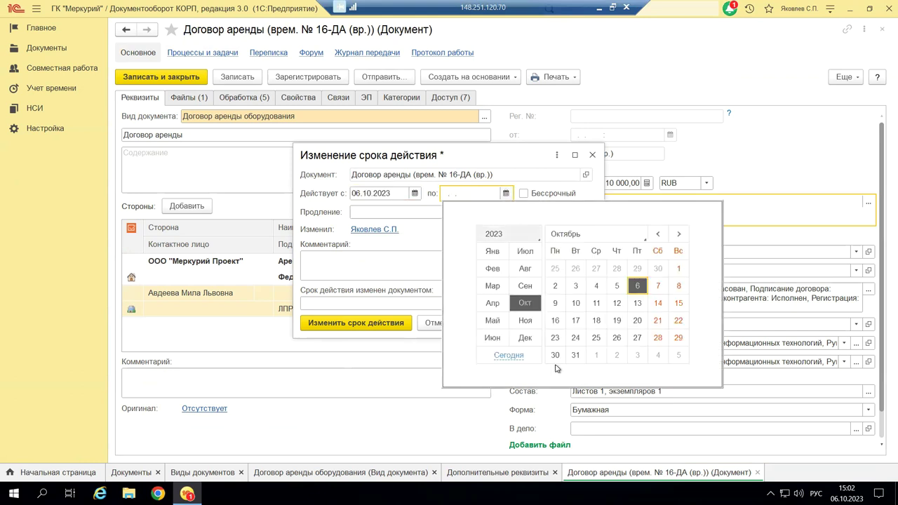
{"action": "left_click", "coordinate": [575, 355]}
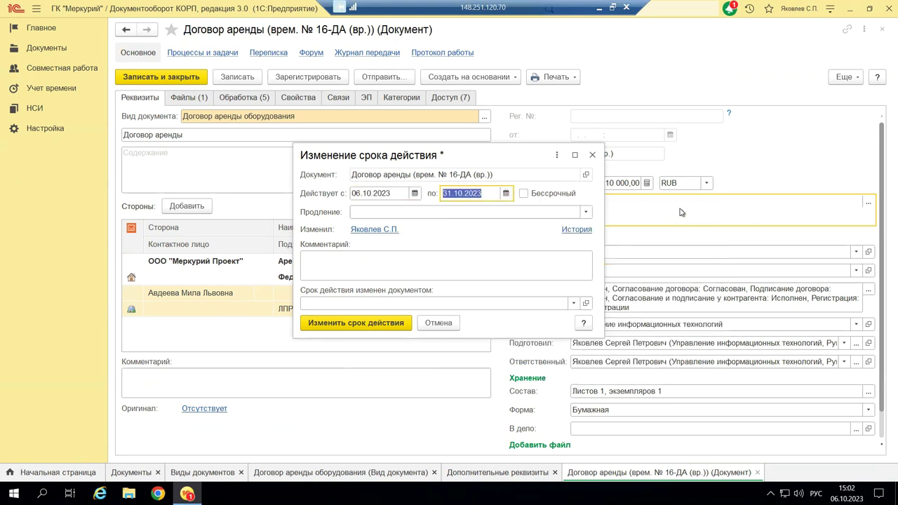
{"action": "left_click", "coordinate": [585, 212]}
{"action": "left_click", "coordinate": [425, 228]}
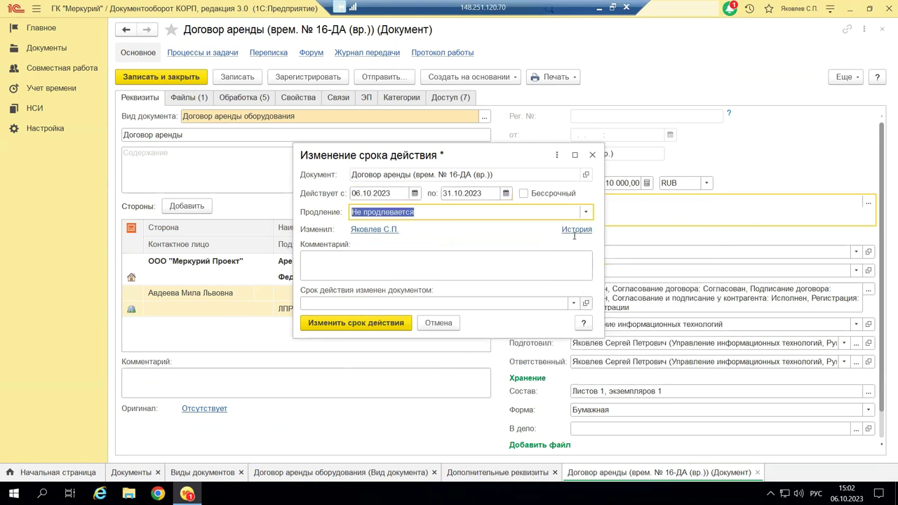
{"action": "left_click", "coordinate": [398, 321]}
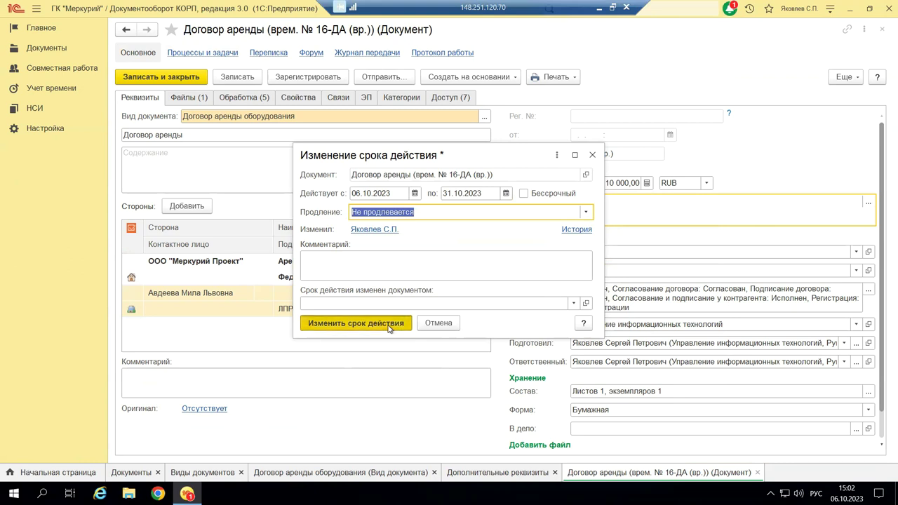
{"action": "left_click", "coordinate": [255, 79]}
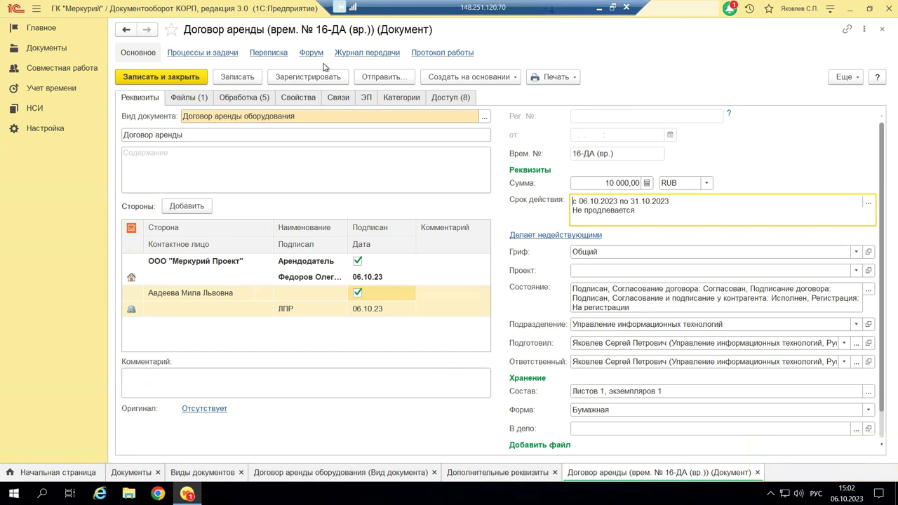
Reopen the contract's Зарегистрировать task and try to register the document, with yourself as the actual performer.
{"action": "left_click", "coordinate": [217, 54]}
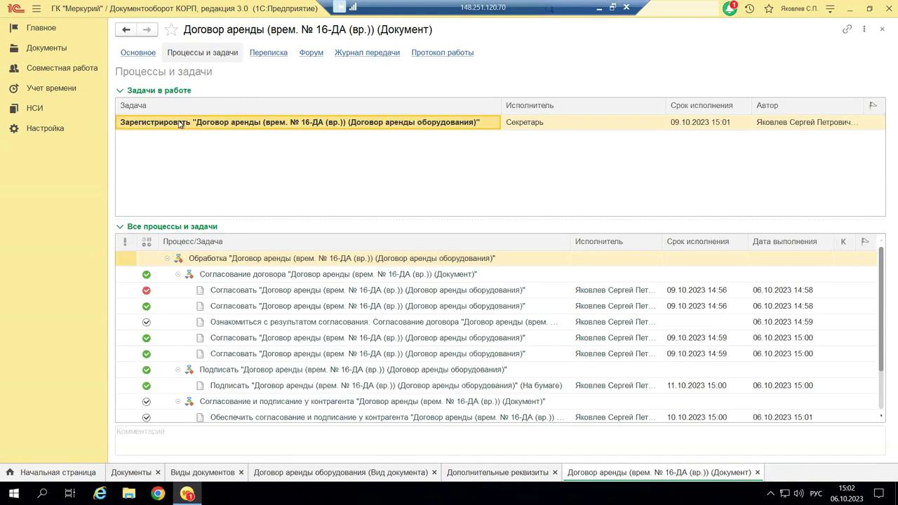
{"action": "double_click", "coordinate": [181, 123]}
{"action": "left_click", "coordinate": [179, 449]}
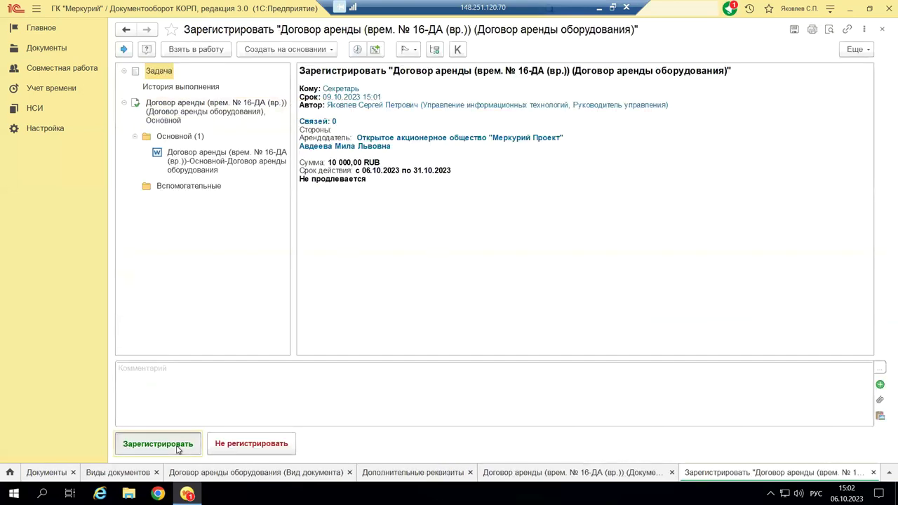
{"action": "left_click", "coordinate": [271, 285]}
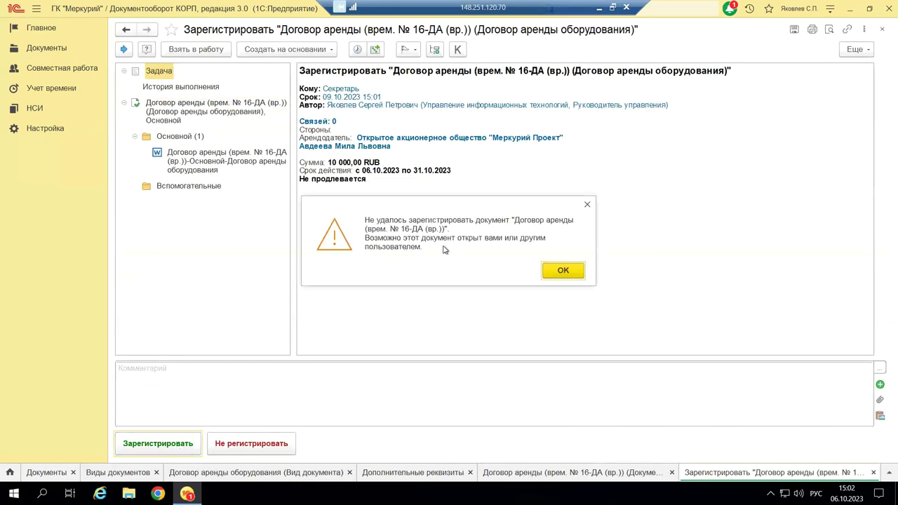
{"action": "left_click", "coordinate": [580, 271]}
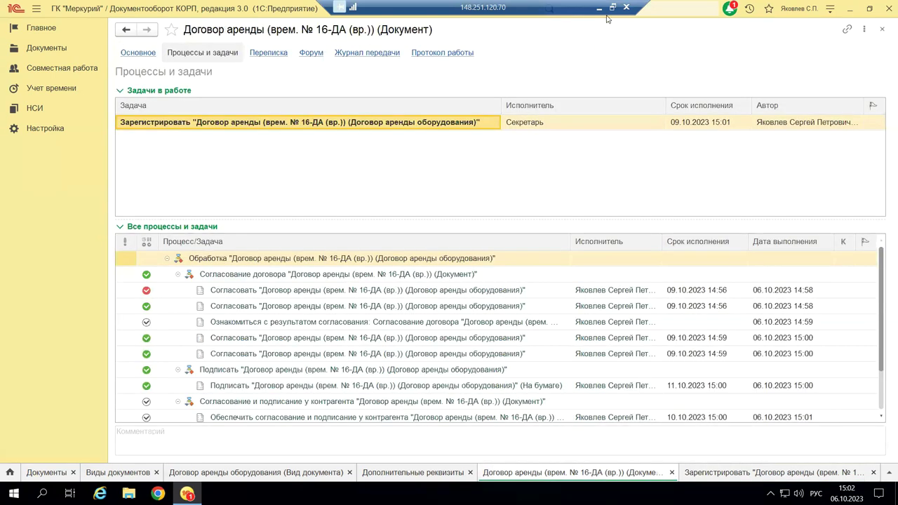
Close the open contract document and register it from the Зарегистрировать task, naming yourself as the actual performer.
{"action": "left_click", "coordinate": [880, 30]}
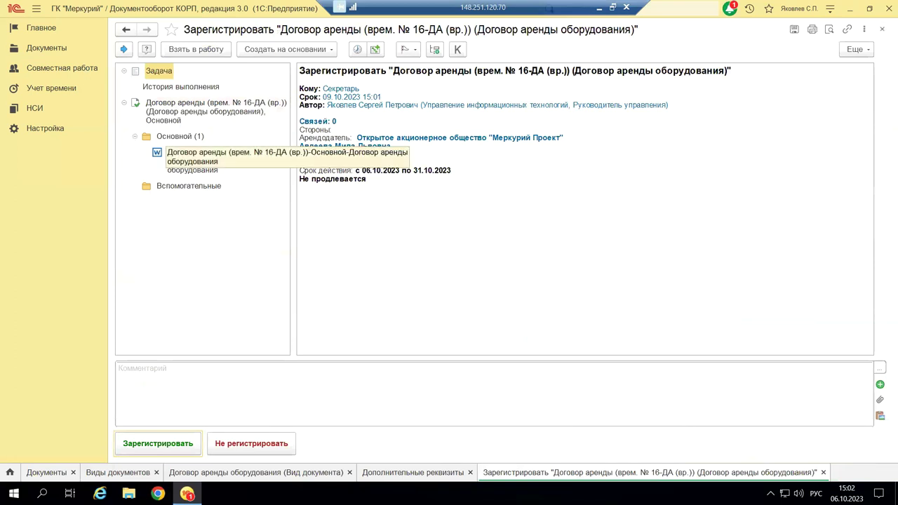
{"action": "left_click", "coordinate": [147, 447]}
{"action": "left_click", "coordinate": [277, 285]}
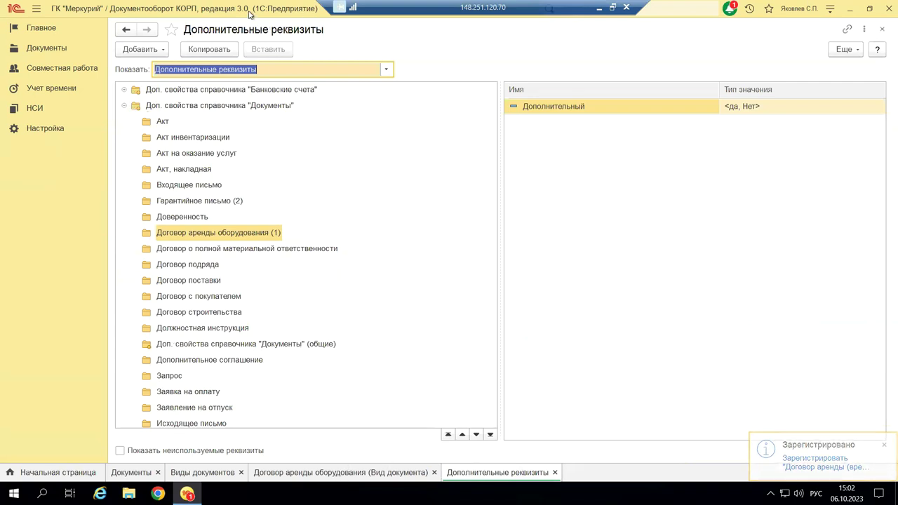
Open the newly registered Договор аренды from the documents list and review the stages of its processing.
{"action": "left_click", "coordinate": [50, 48]}
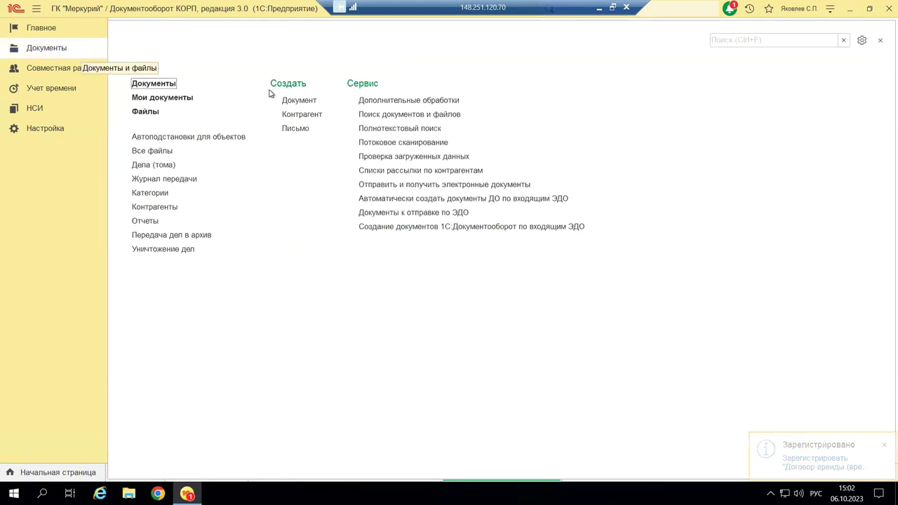
{"action": "left_click", "coordinate": [153, 84]}
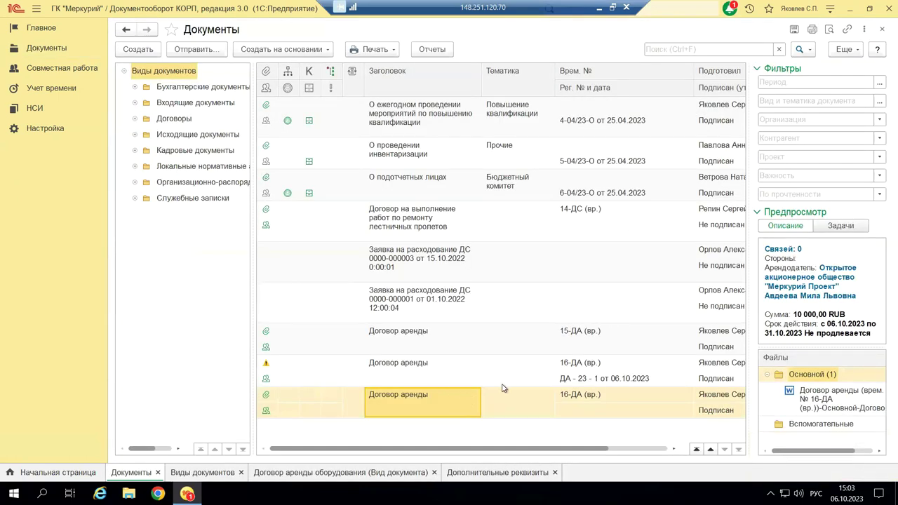
{"action": "double_click", "coordinate": [564, 384]}
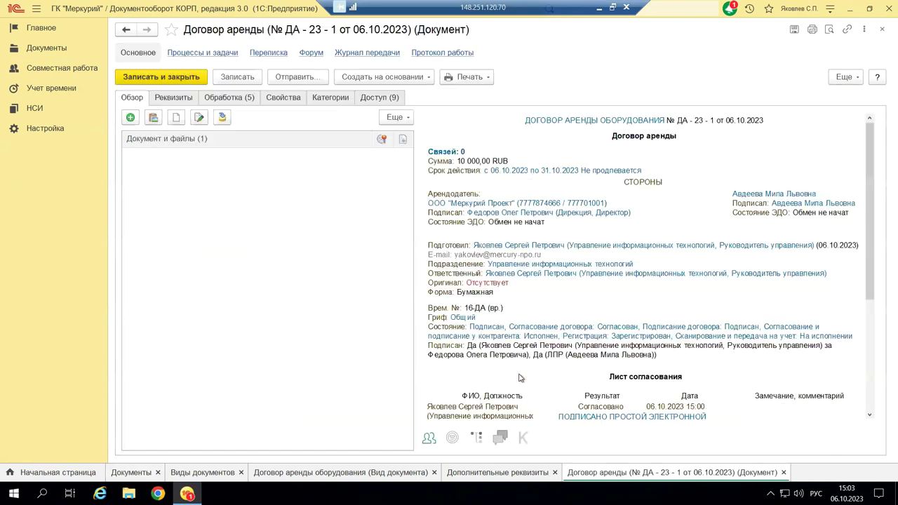
{"action": "left_click", "coordinate": [233, 101]}
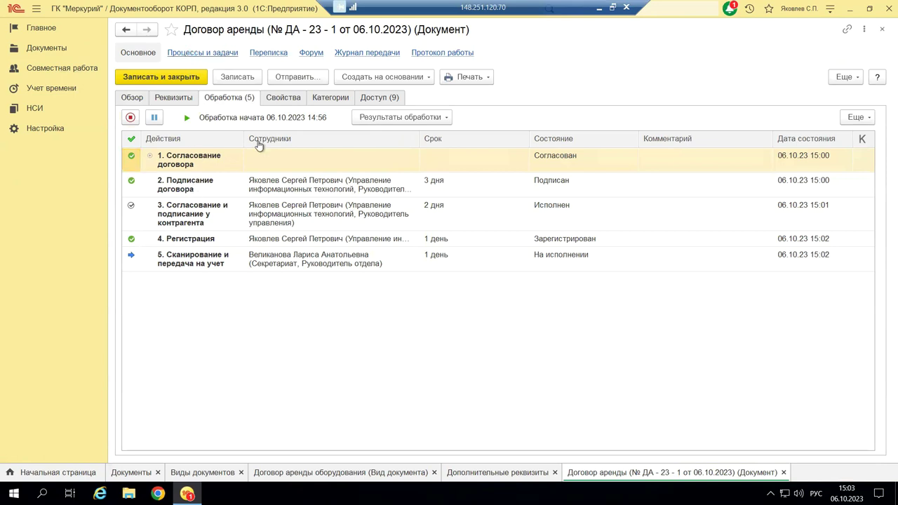
Complete the contract's Сканировать и передать на учет task as Выполнена, naming yourself as the actual performer.
{"action": "left_click", "coordinate": [202, 53]}
{"action": "double_click", "coordinate": [155, 124]}
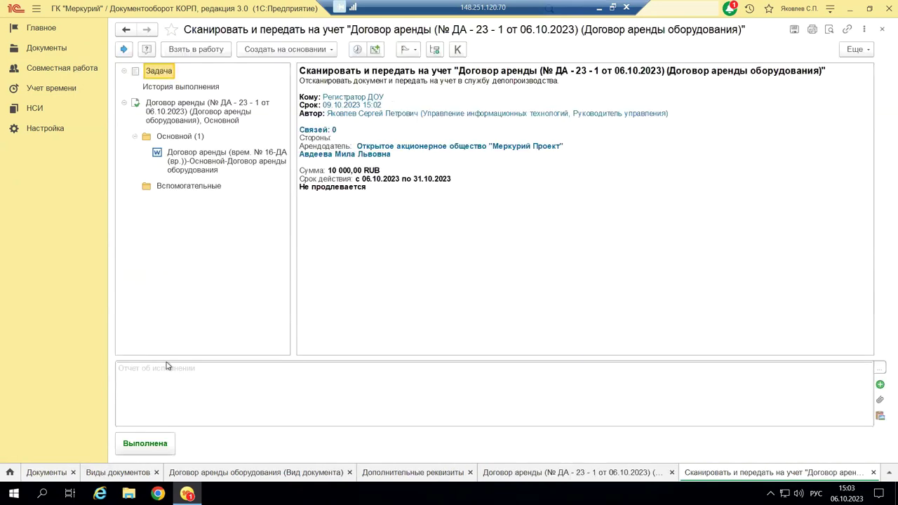
{"action": "left_click", "coordinate": [146, 446]}
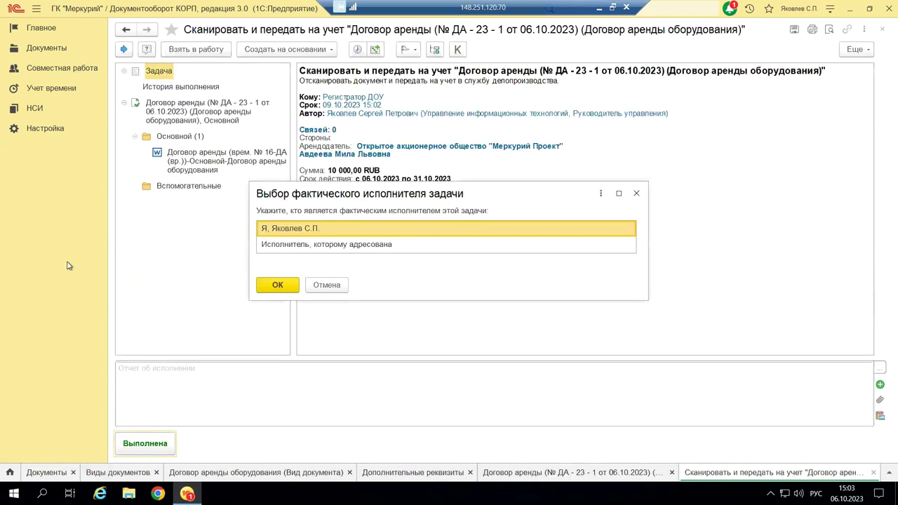
{"action": "left_click", "coordinate": [277, 285]}
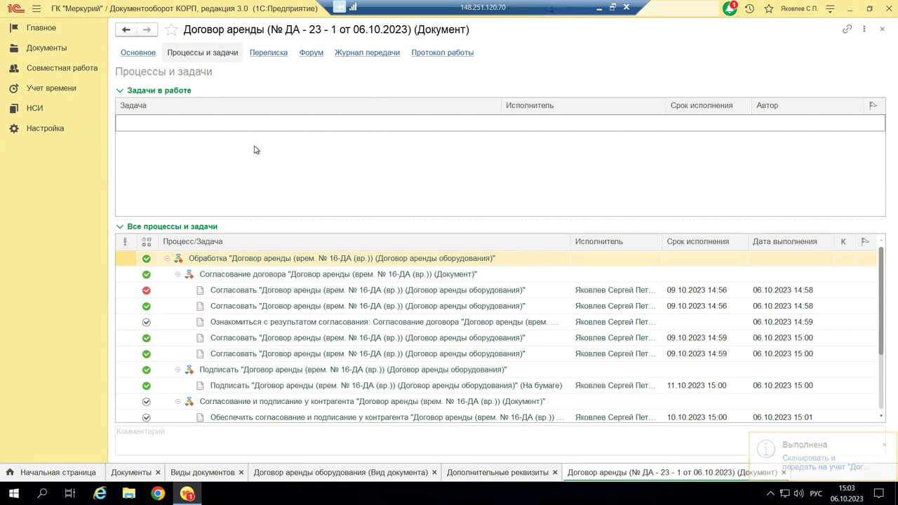
Examine the contract's overview, its requisites and the statuses of its processing stages.
{"action": "left_click", "coordinate": [130, 53]}
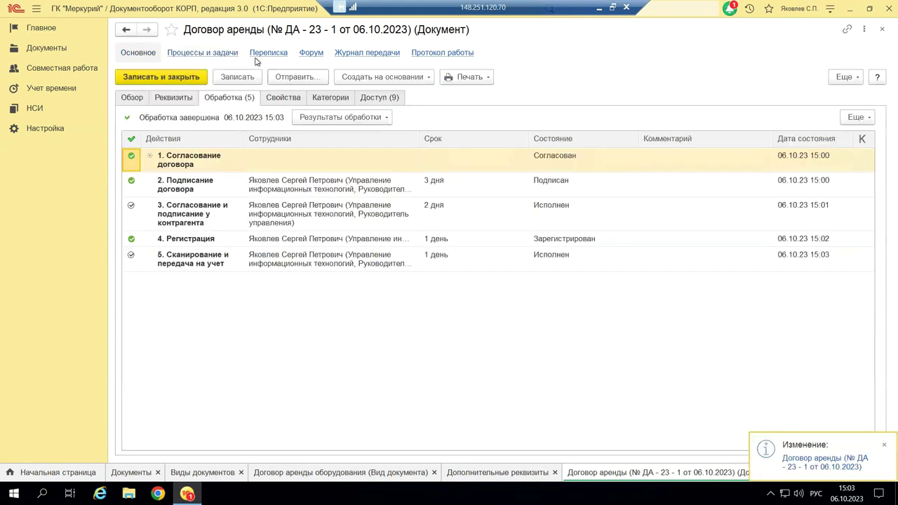
{"action": "left_click", "coordinate": [195, 100]}
{"action": "left_click", "coordinate": [126, 102]}
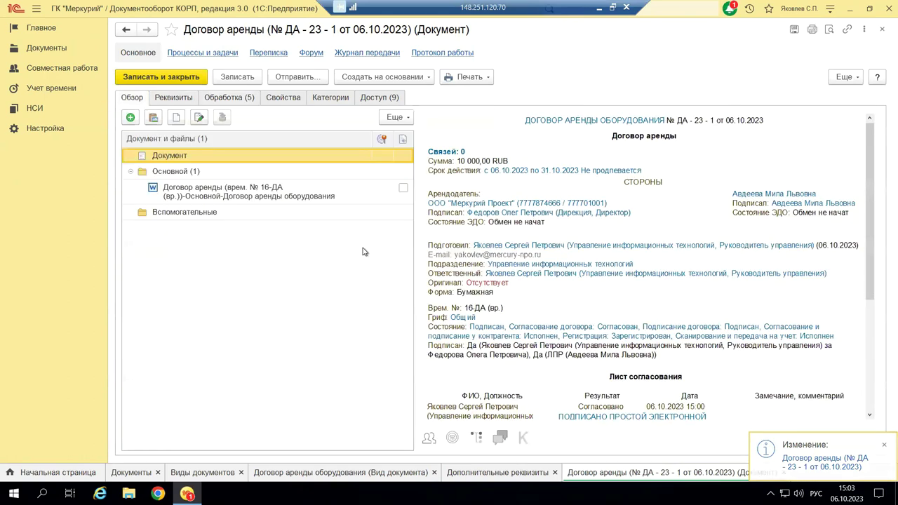
{"action": "left_click", "coordinate": [165, 103]}
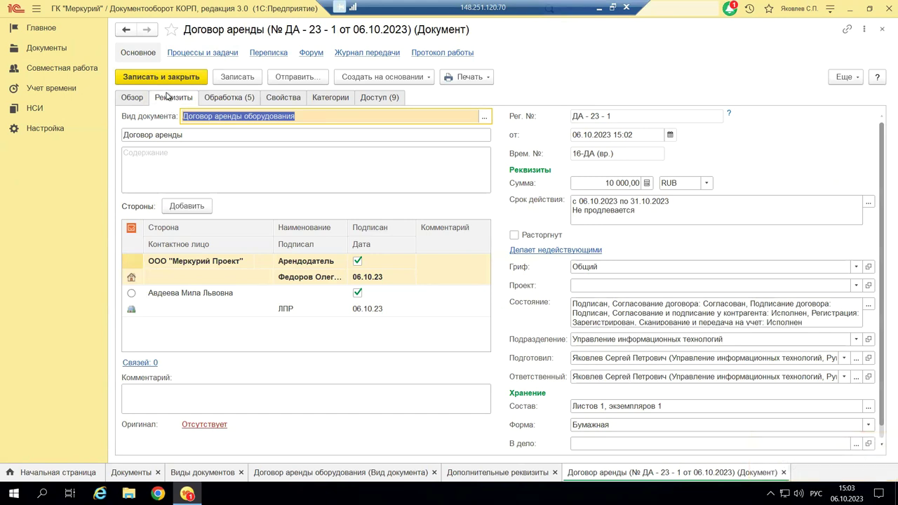
{"action": "left_click", "coordinate": [229, 104]}
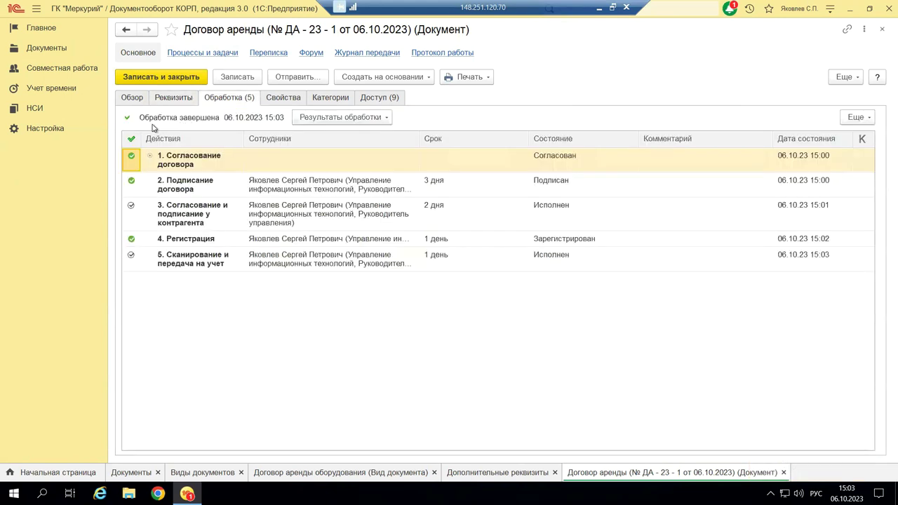
Generate the contract's Лист согласования с историей, examine the comment on the rejected approval, and close the report.
{"action": "left_click", "coordinate": [343, 122]}
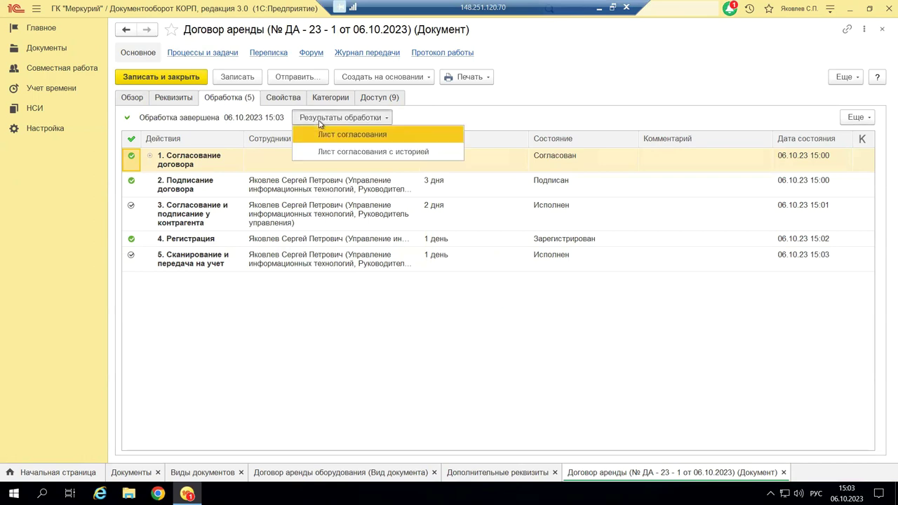
{"action": "left_click", "coordinate": [357, 148]}
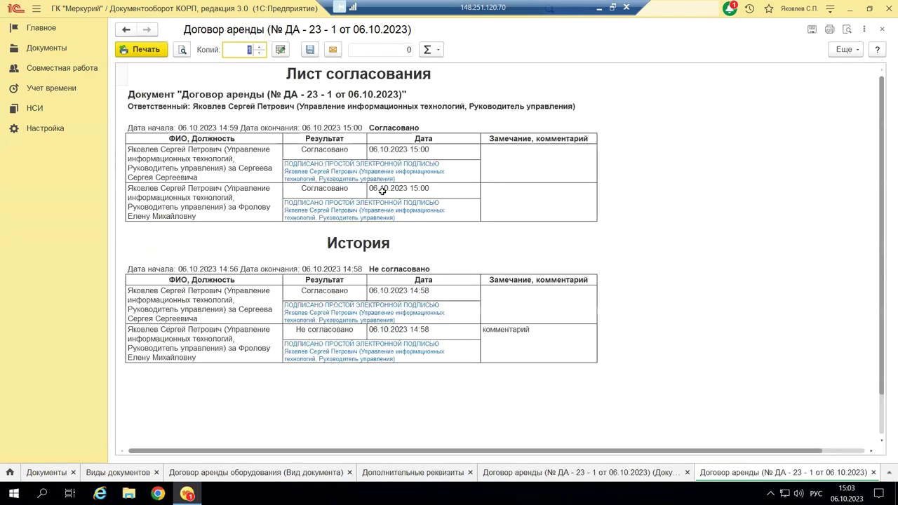
{"action": "left_click", "coordinate": [481, 330]}
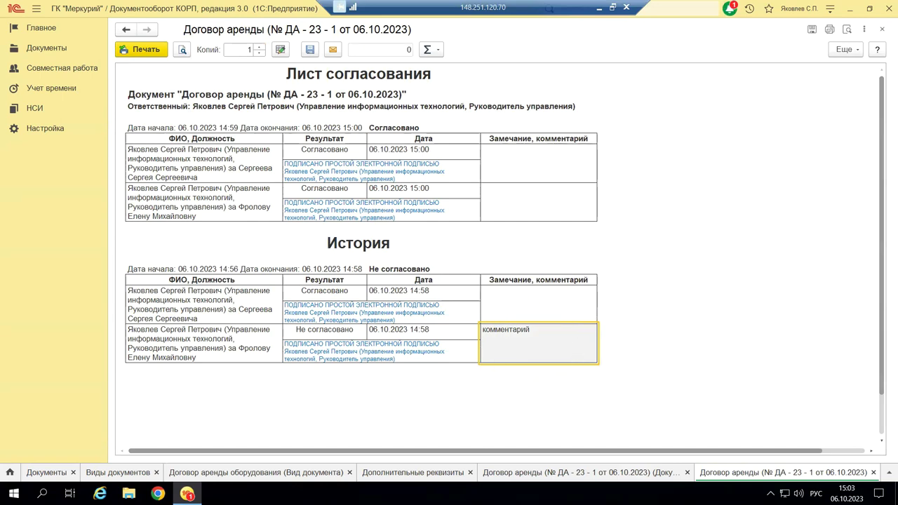
{"action": "left_click", "coordinate": [882, 29]}
Generate the contract's Лист согласования without history and examine the approvers' simple electronic signature marks.
{"action": "left_click", "coordinate": [340, 117]}
{"action": "left_click", "coordinate": [370, 137]}
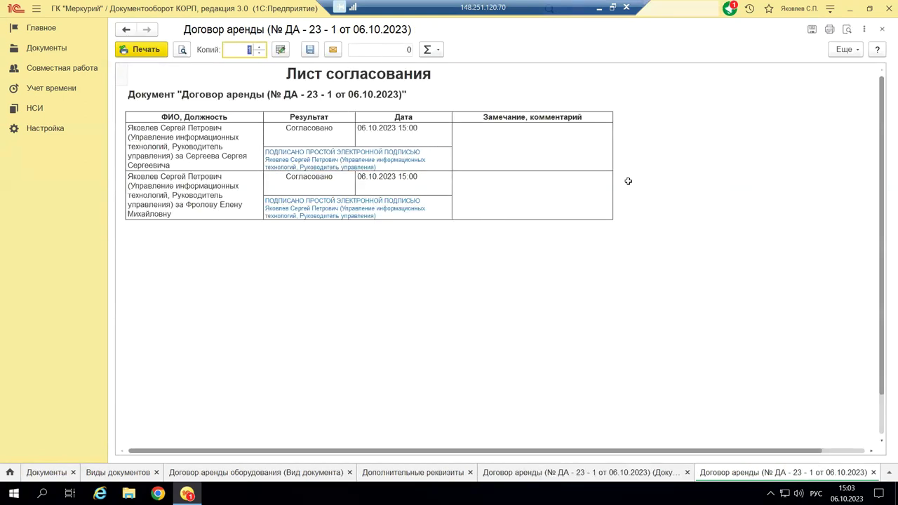
{"action": "left_click", "coordinate": [316, 167]}
{"action": "left_click", "coordinate": [325, 206]}
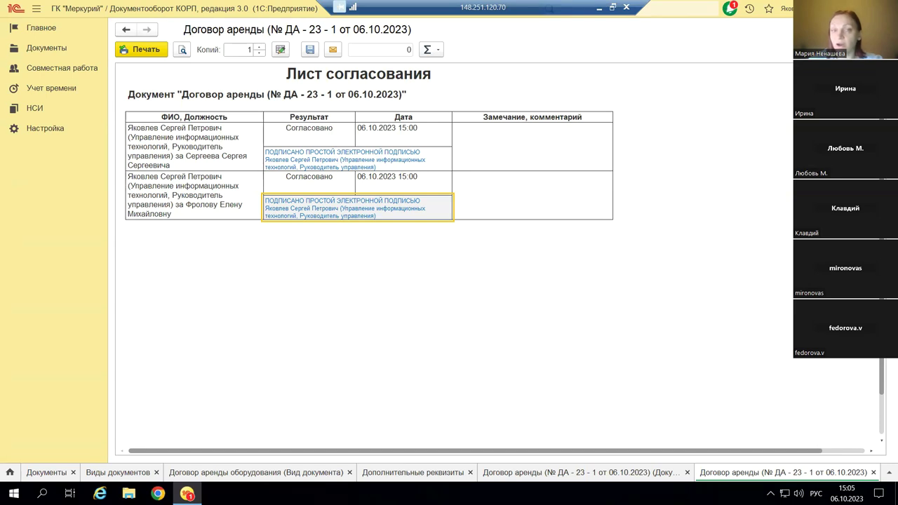
{"action": "left_click", "coordinate": [391, 256]}
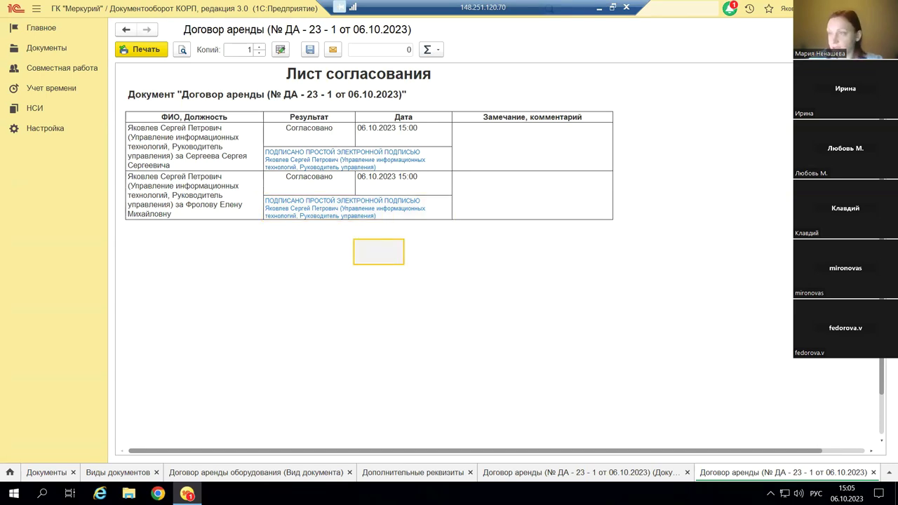